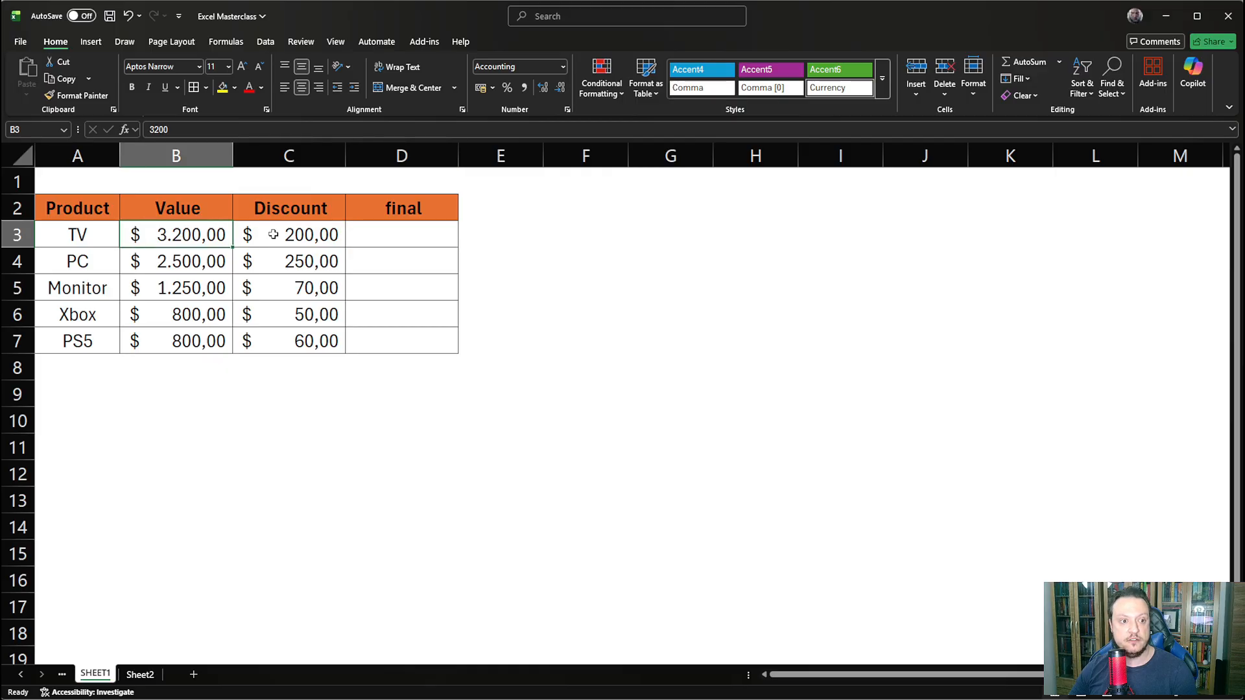
- In D3, enter the array formula =B3:B7-C3:C7 to subtract each discount from its product value
{"action": "left_click", "coordinate": [292, 235]}
{"action": "left_click", "coordinate": [382, 237]}
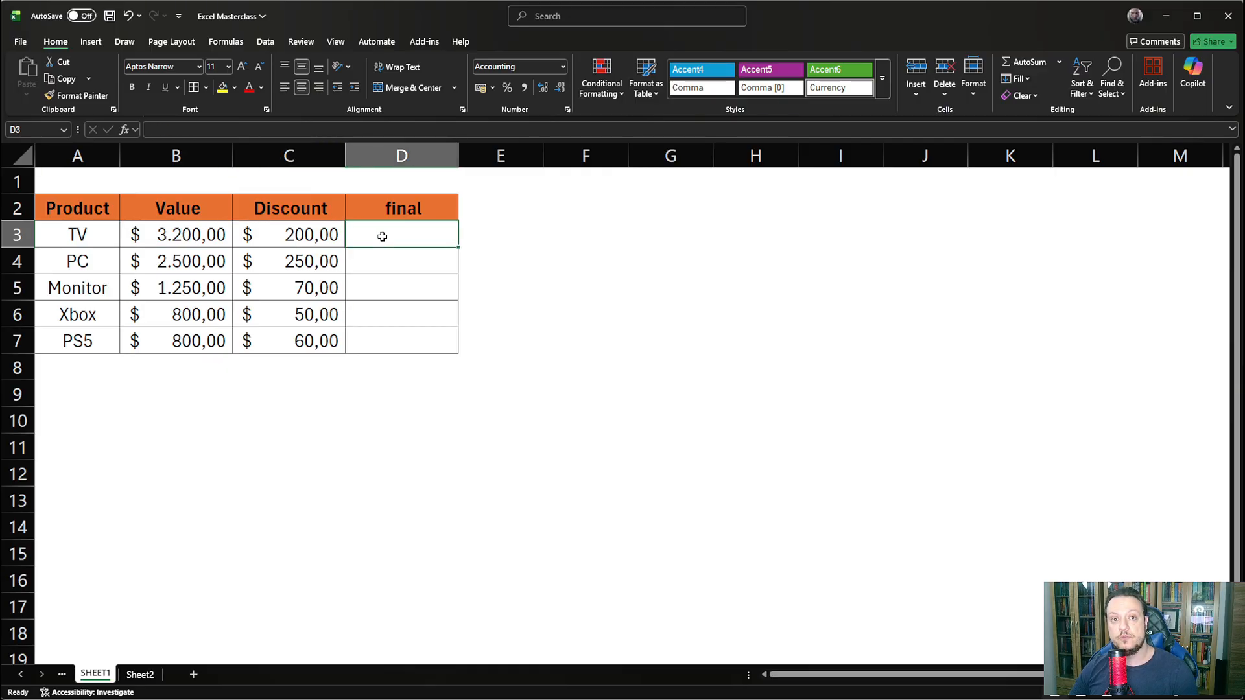
{"action": "type", "text": "="}
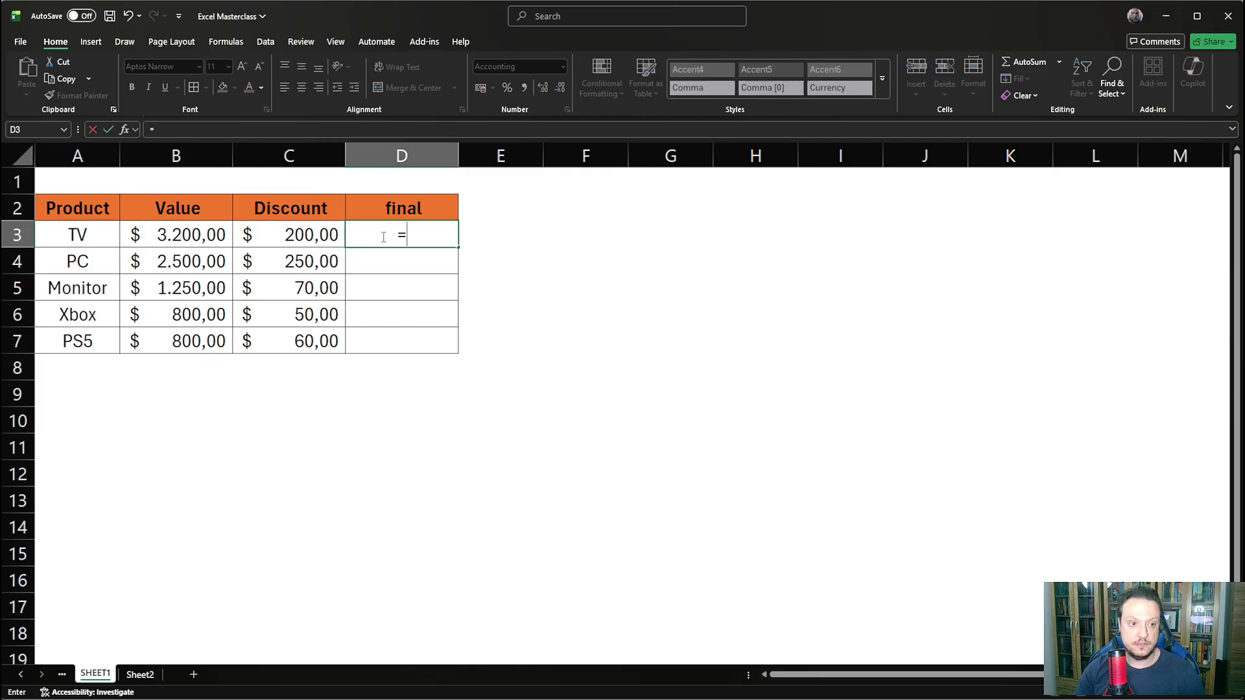
{"action": "left_click_drag", "start_coordinate": [188, 230], "coordinate": [196, 338]}
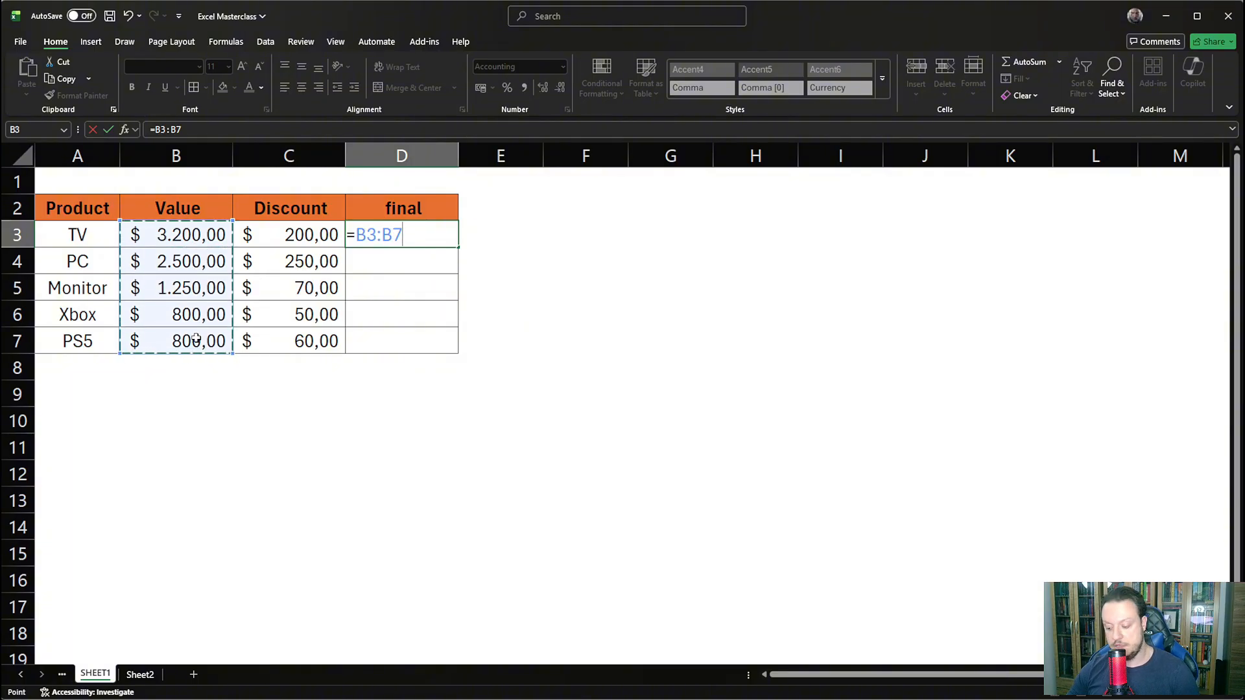
{"action": "type", "text": "-"}
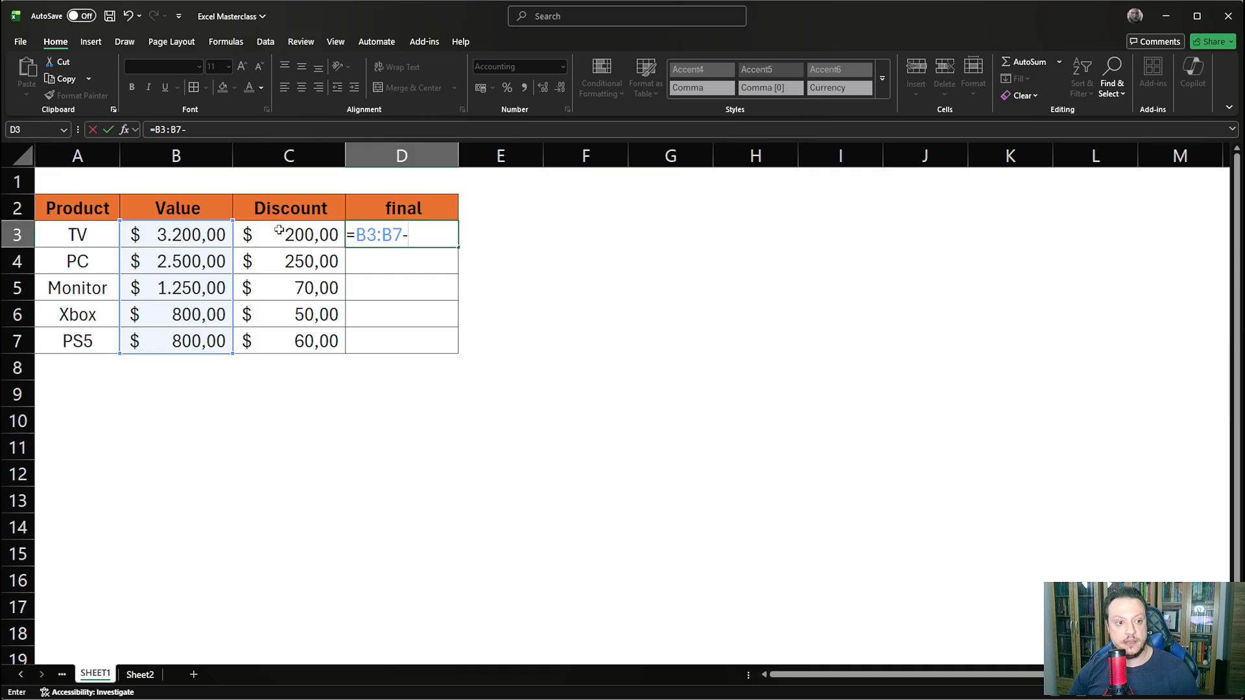
{"action": "left_click_drag", "start_coordinate": [279, 232], "coordinate": [291, 339]}
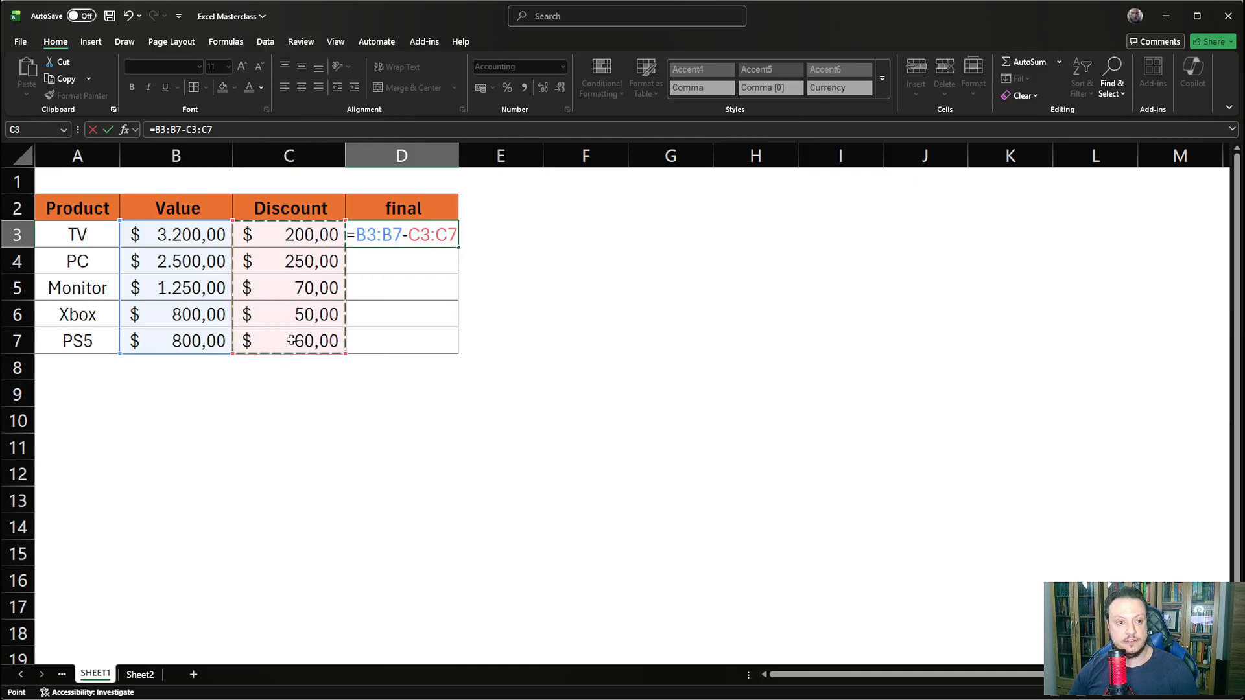
{"action": "key", "text": "Return"}
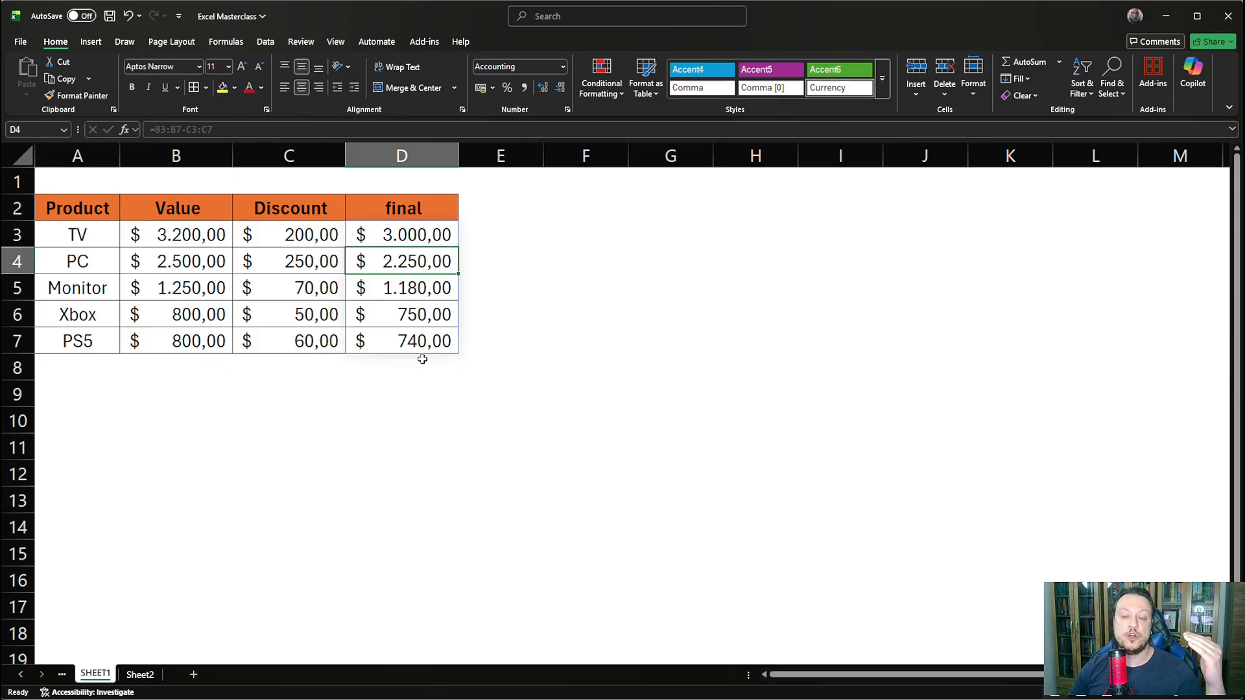
- Extend both ranges in the D3 formula to row 17 so it reads =B3:B17-C3:C17
{"action": "left_click", "coordinate": [388, 235]}
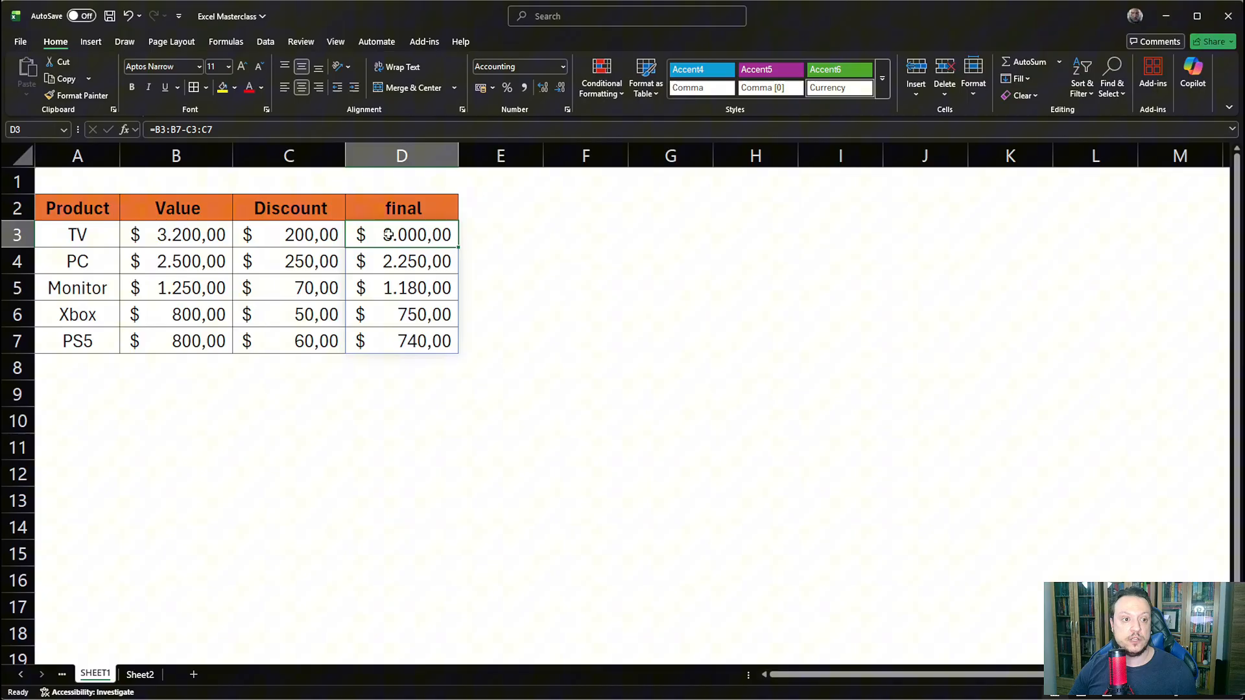
{"action": "left_click", "coordinate": [178, 130]}
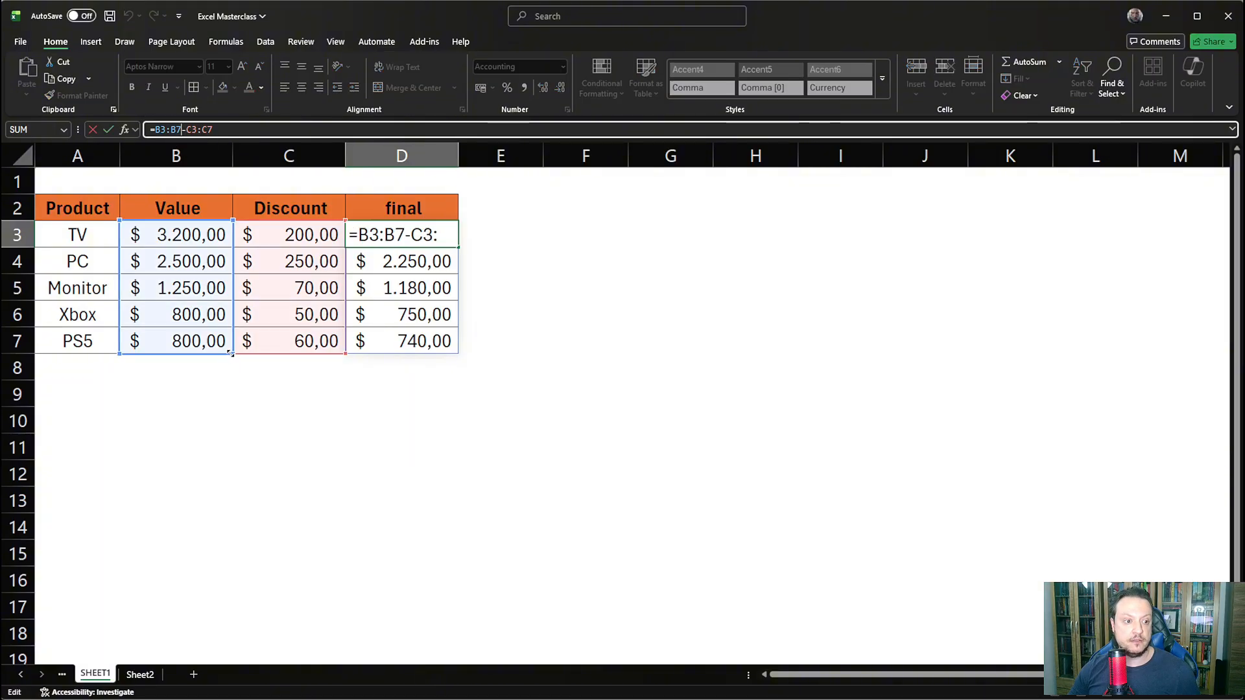
{"action": "left_click_drag", "start_coordinate": [231, 353], "coordinate": [233, 594]}
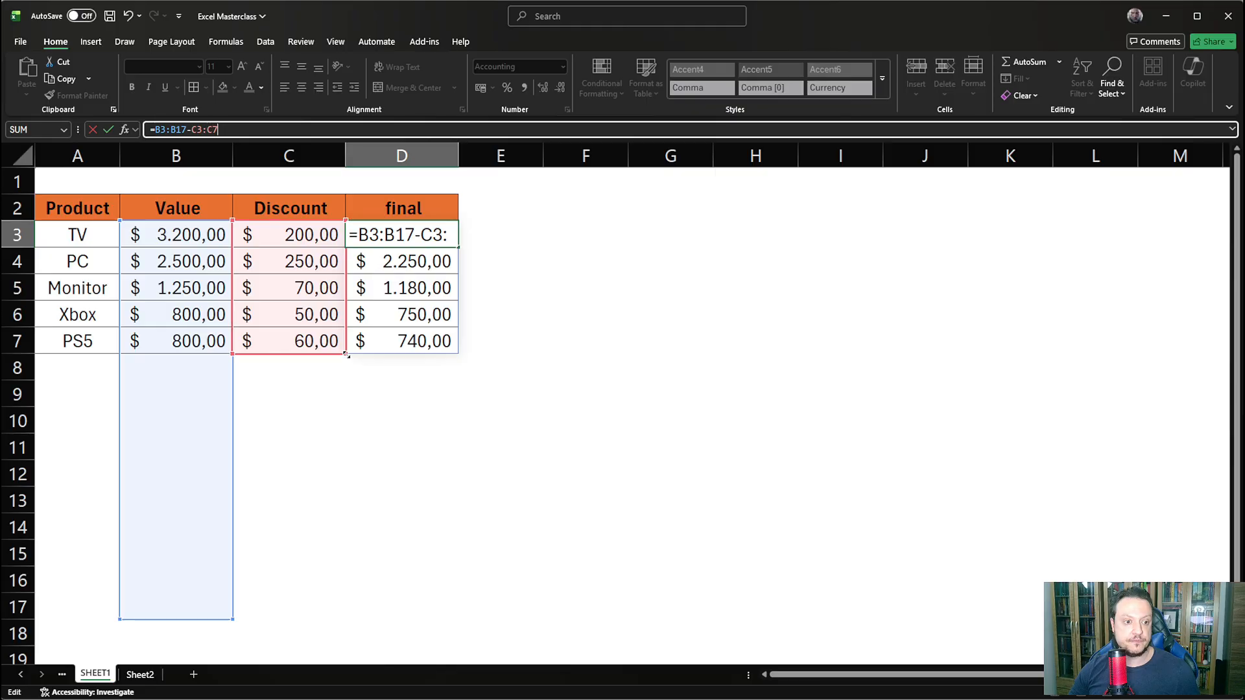
{"action": "left_click_drag", "start_coordinate": [346, 355], "coordinate": [309, 601]}
{"action": "key", "text": "Return"}
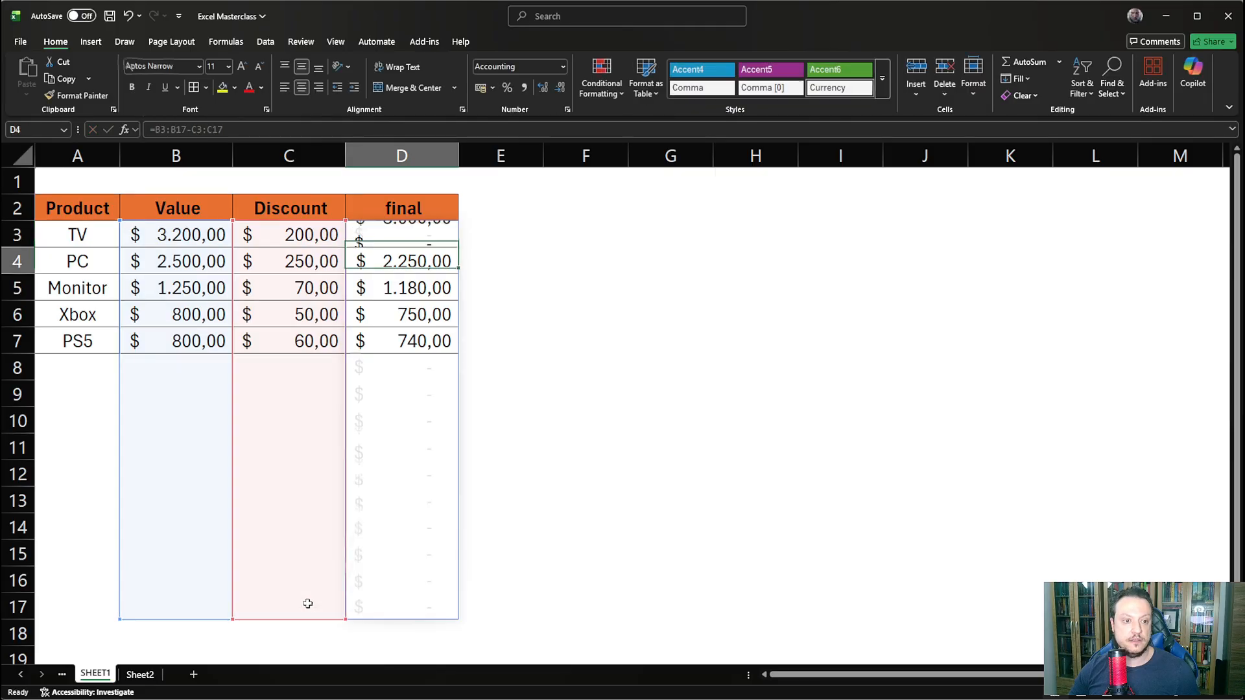
- Examine the spilled cells D8:D17 below the product table
{"action": "left_click", "coordinate": [570, 406]}
{"action": "left_click", "coordinate": [405, 363]}
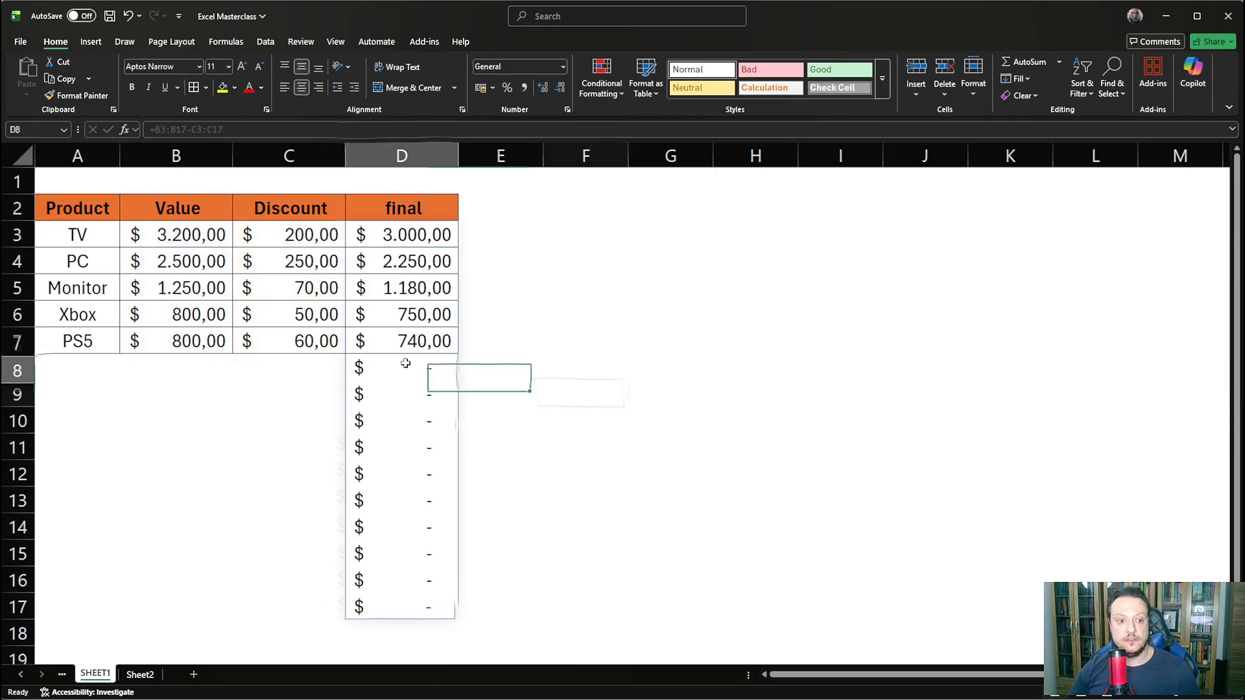
{"action": "left_click_drag", "start_coordinate": [405, 363], "coordinate": [417, 597]}
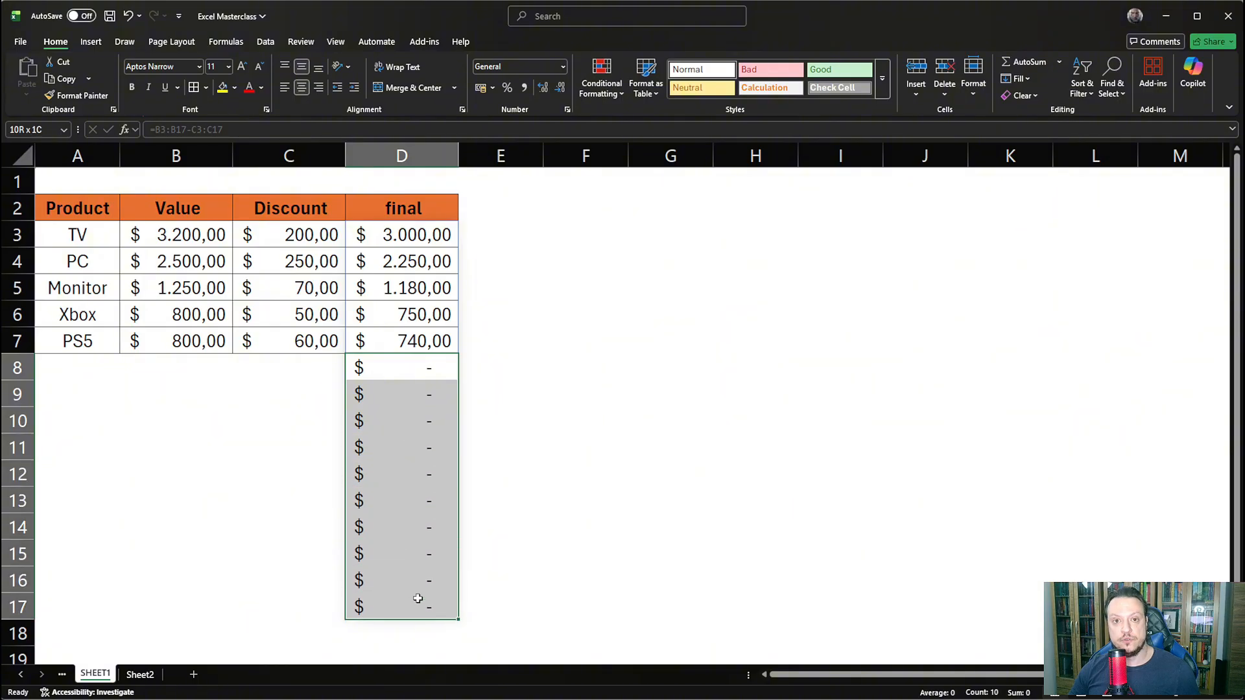
{"action": "left_click", "coordinate": [514, 492]}
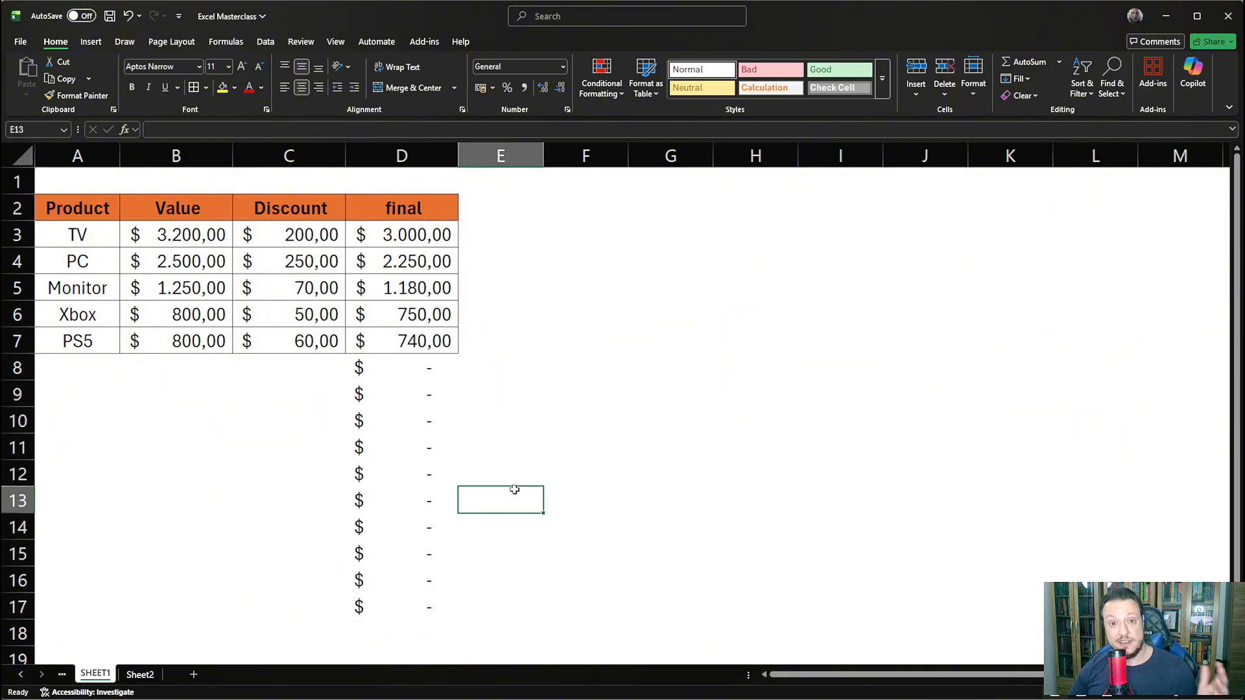
{"action": "left_click", "coordinate": [406, 421]}
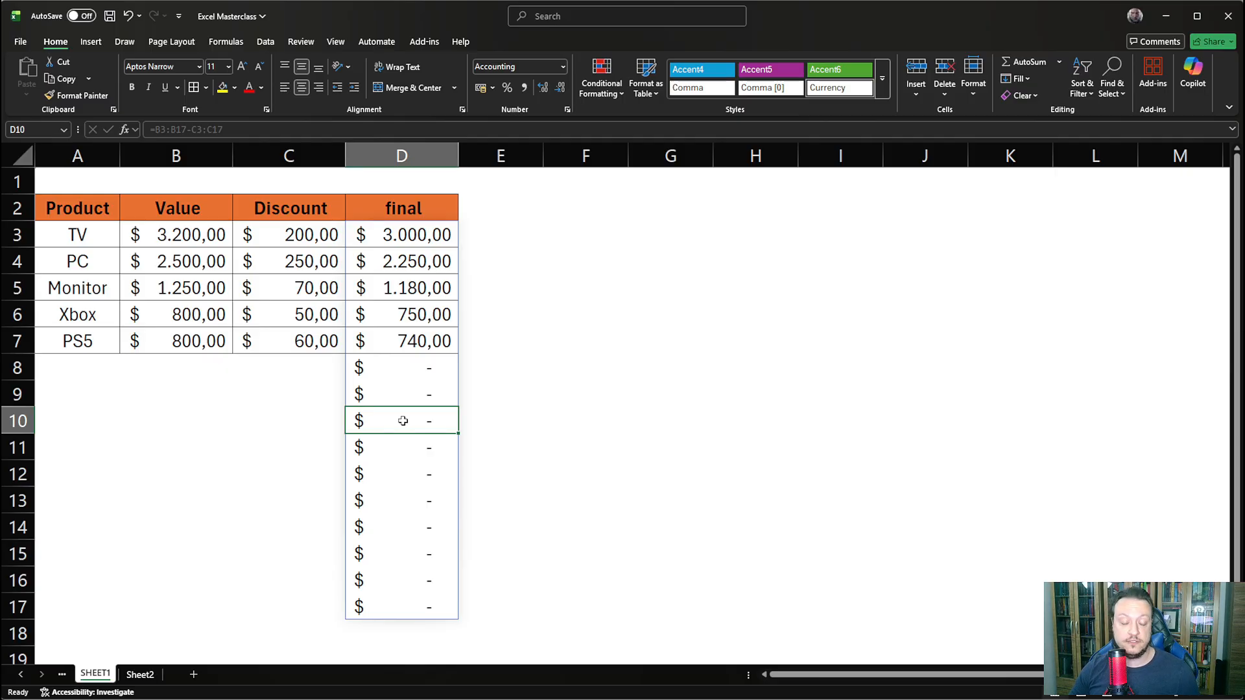
{"action": "left_click", "coordinate": [546, 371]}
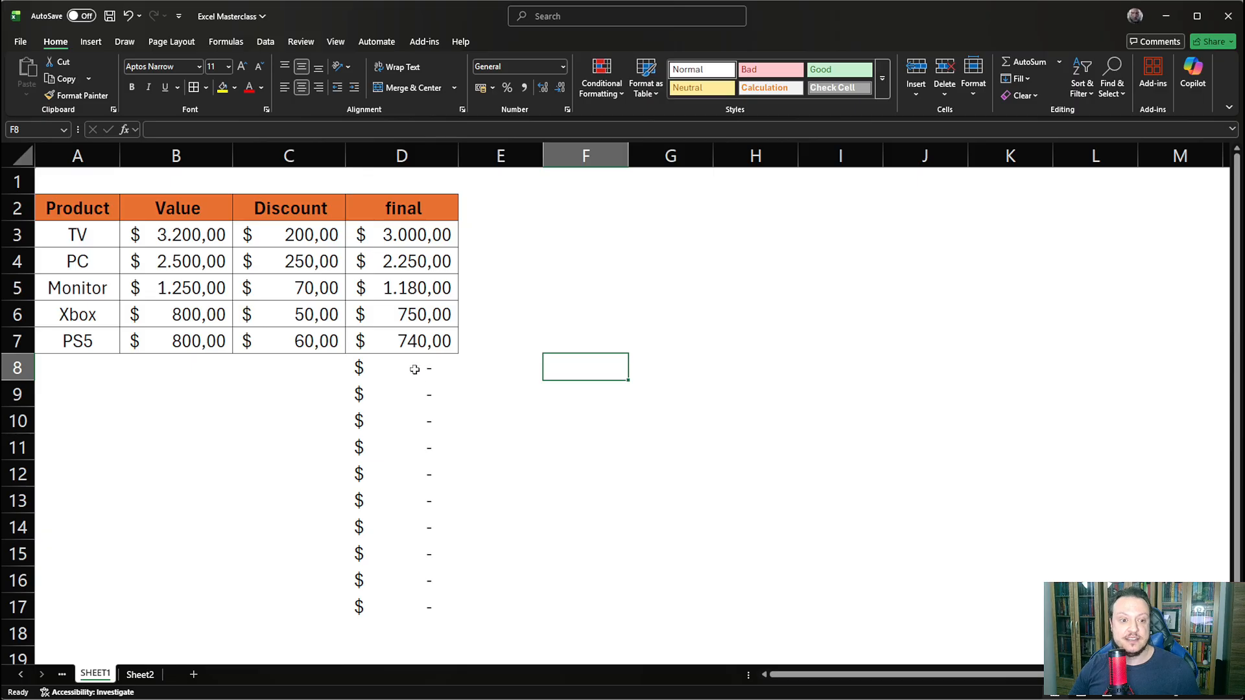
- In E3, enter an IF formula that returns blank when B3-C3 equals 0 and B3-C3 otherwise: =IF(B3-C3=0;"";B3-C3)
{"action": "left_click", "coordinate": [480, 227]}
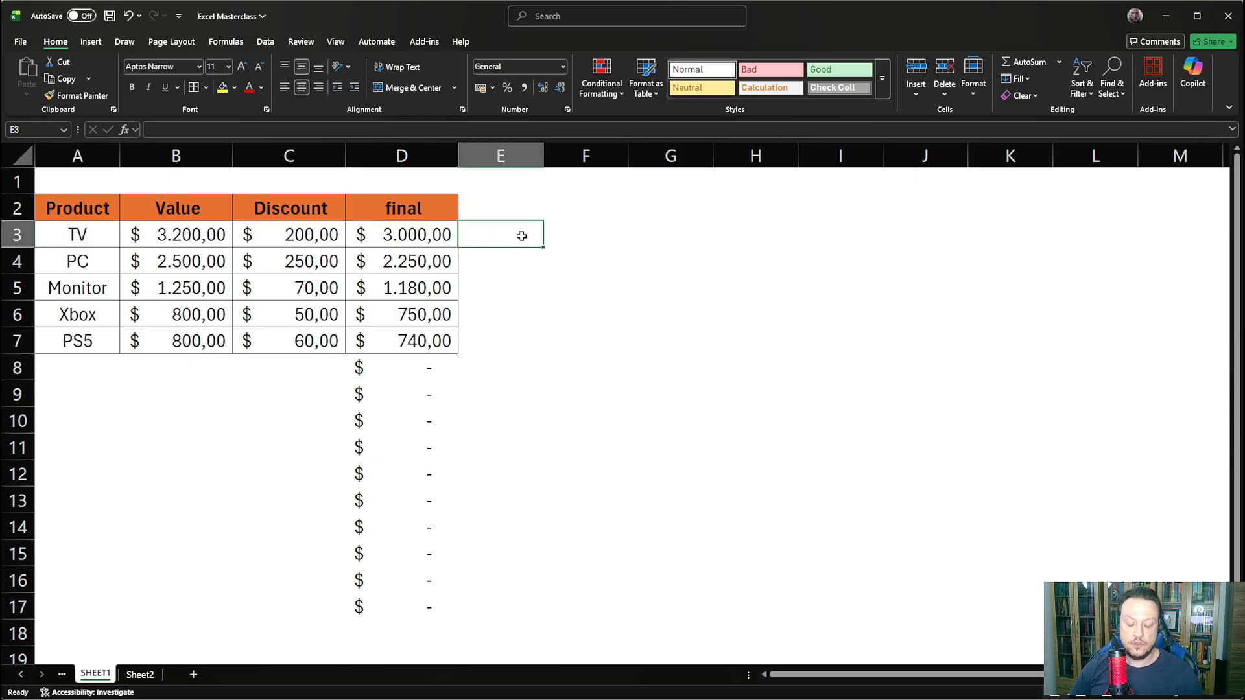
{"action": "type", "text": "=IF("}
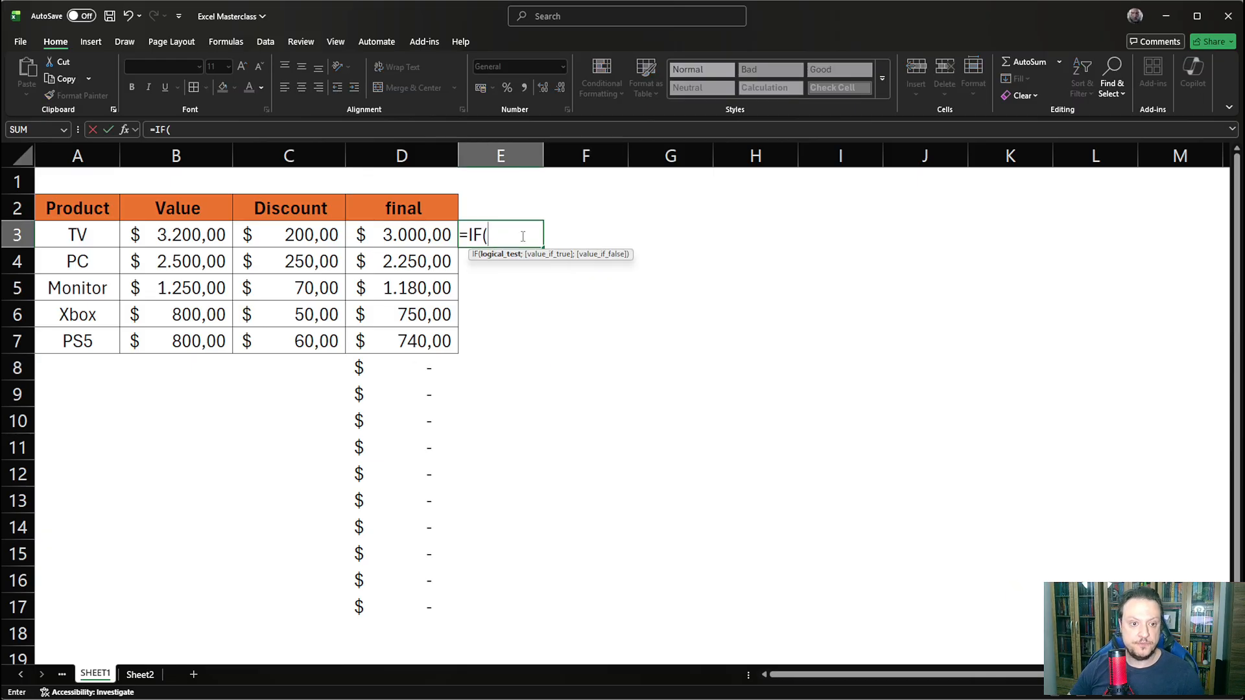
{"action": "left_click", "coordinate": [157, 237]}
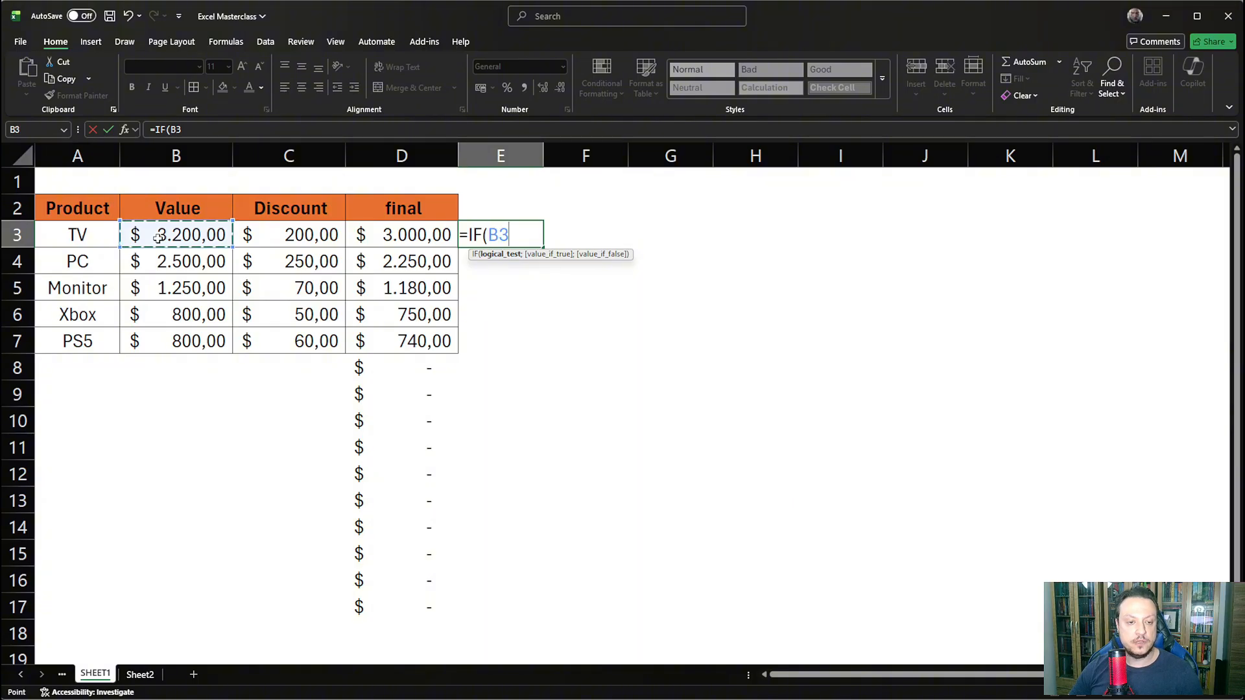
{"action": "type", "text": "-"}
{"action": "left_click", "coordinate": [279, 236]}
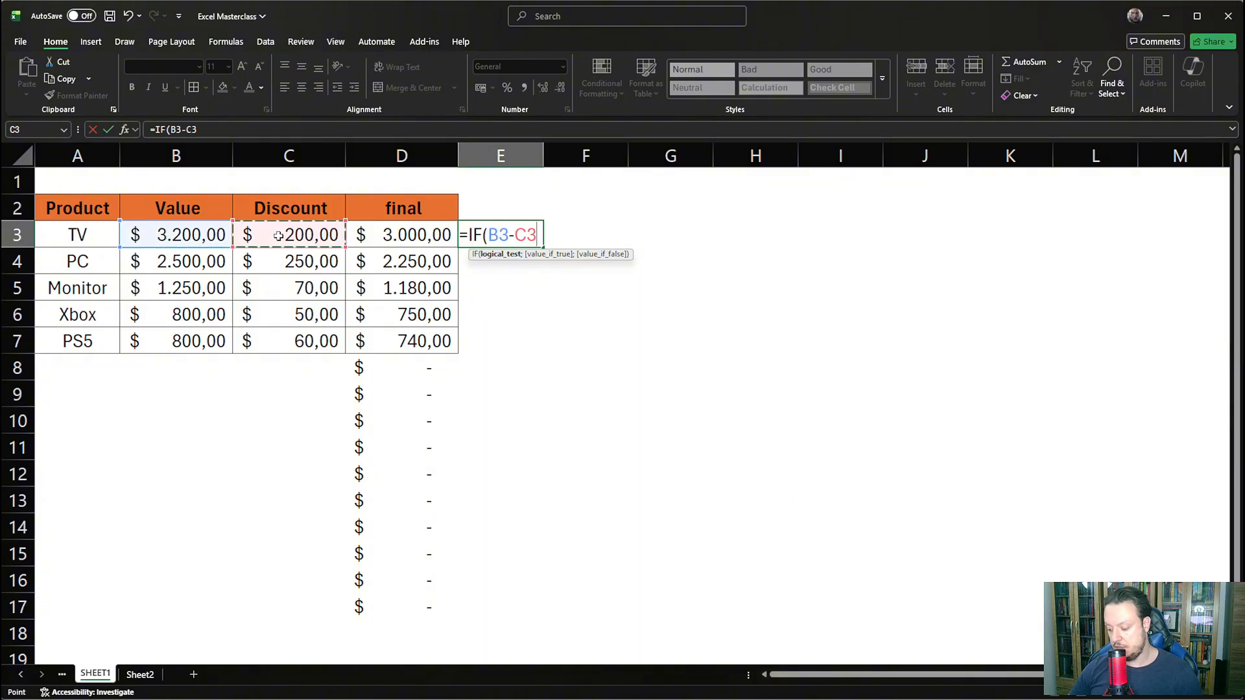
{"action": "type", "text": "=0"}
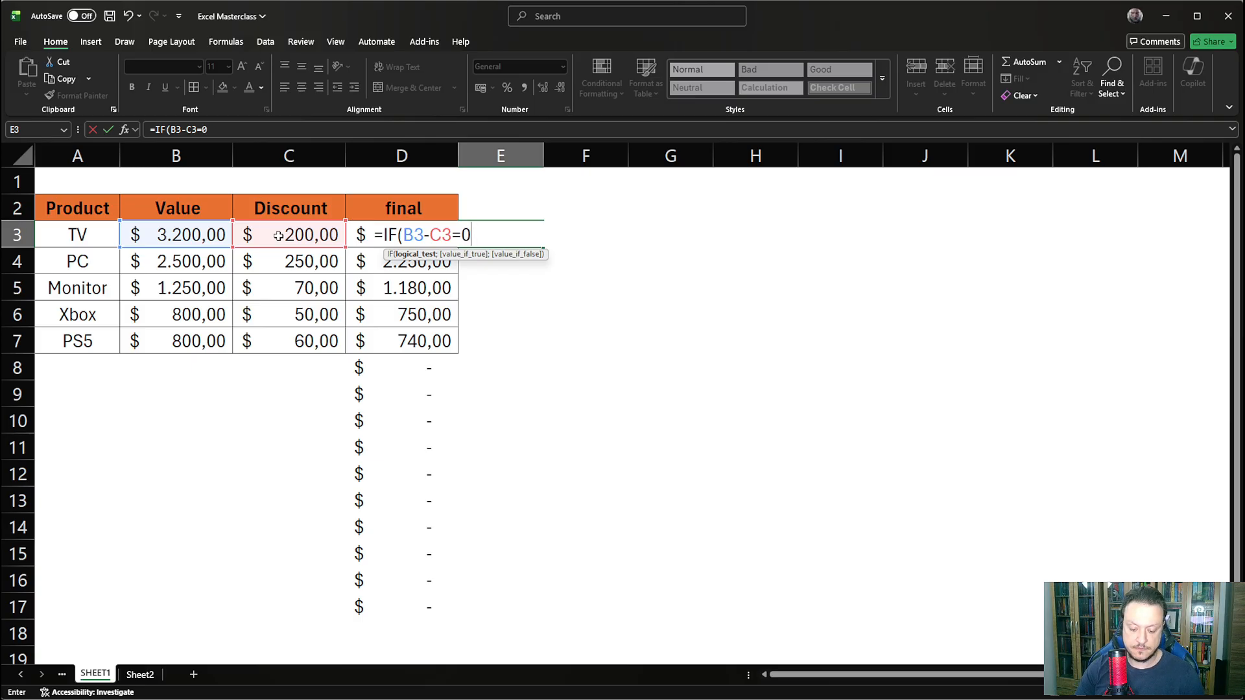
{"action": "type", "text": ";"}
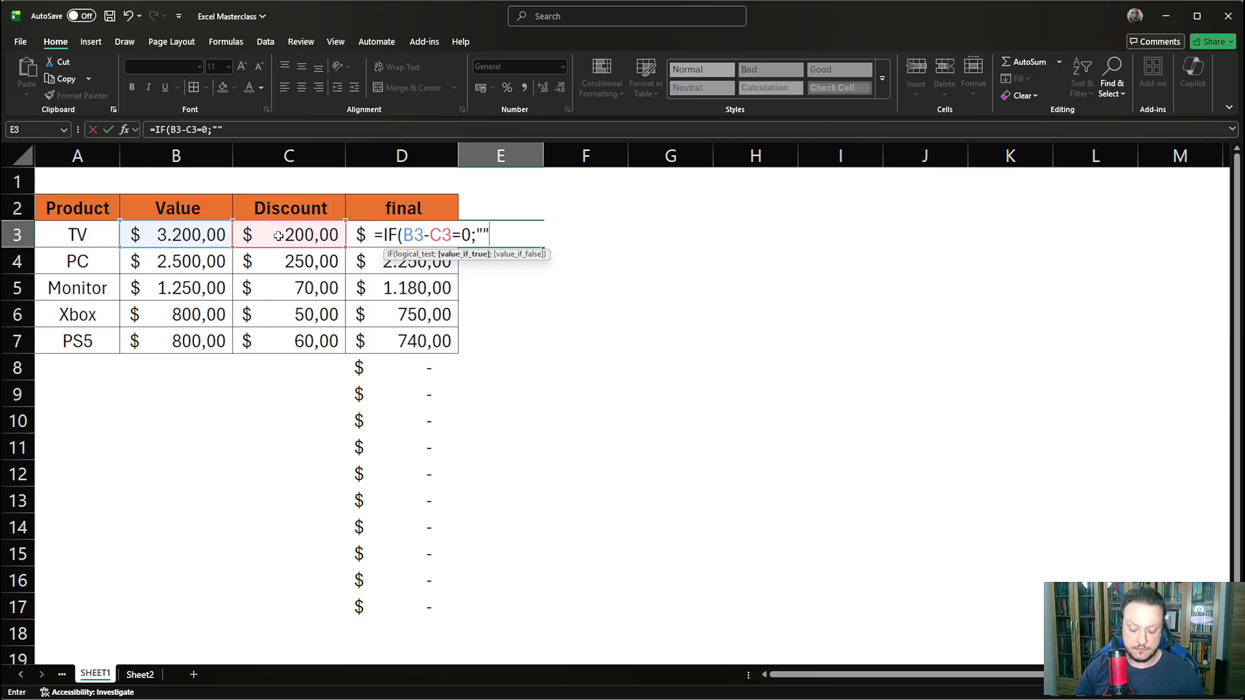
{"action": "type", "text": "\"\";"}
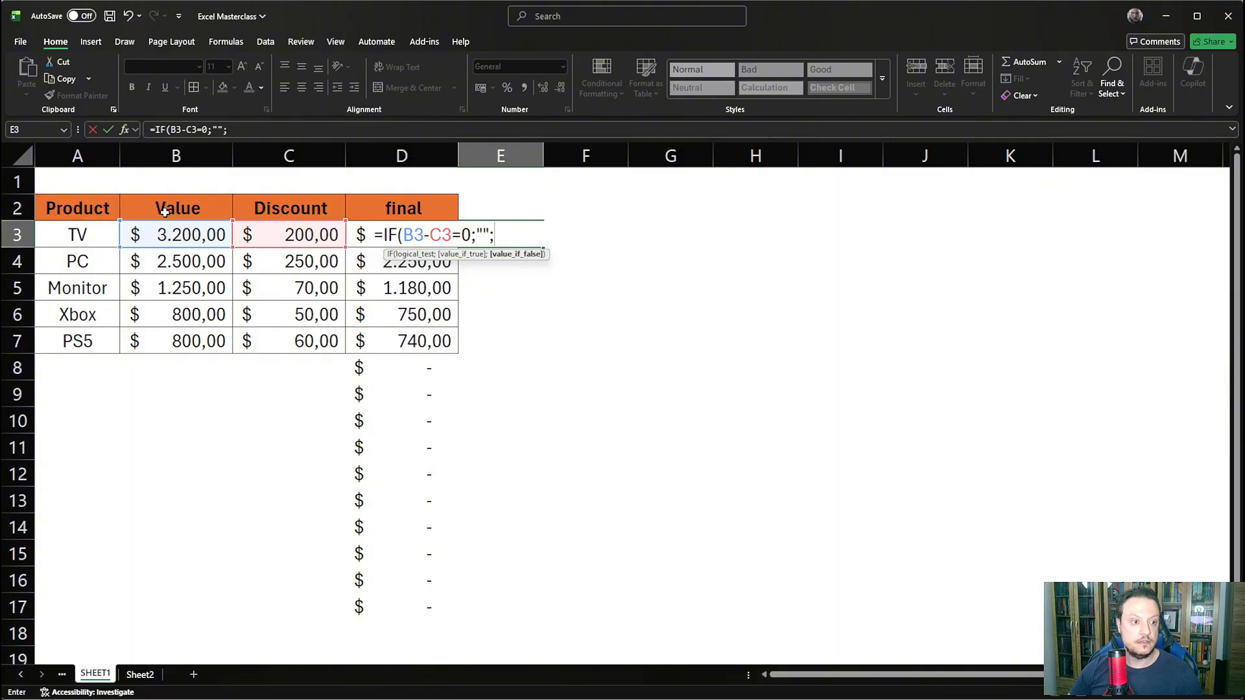
{"action": "left_click", "coordinate": [189, 234]}
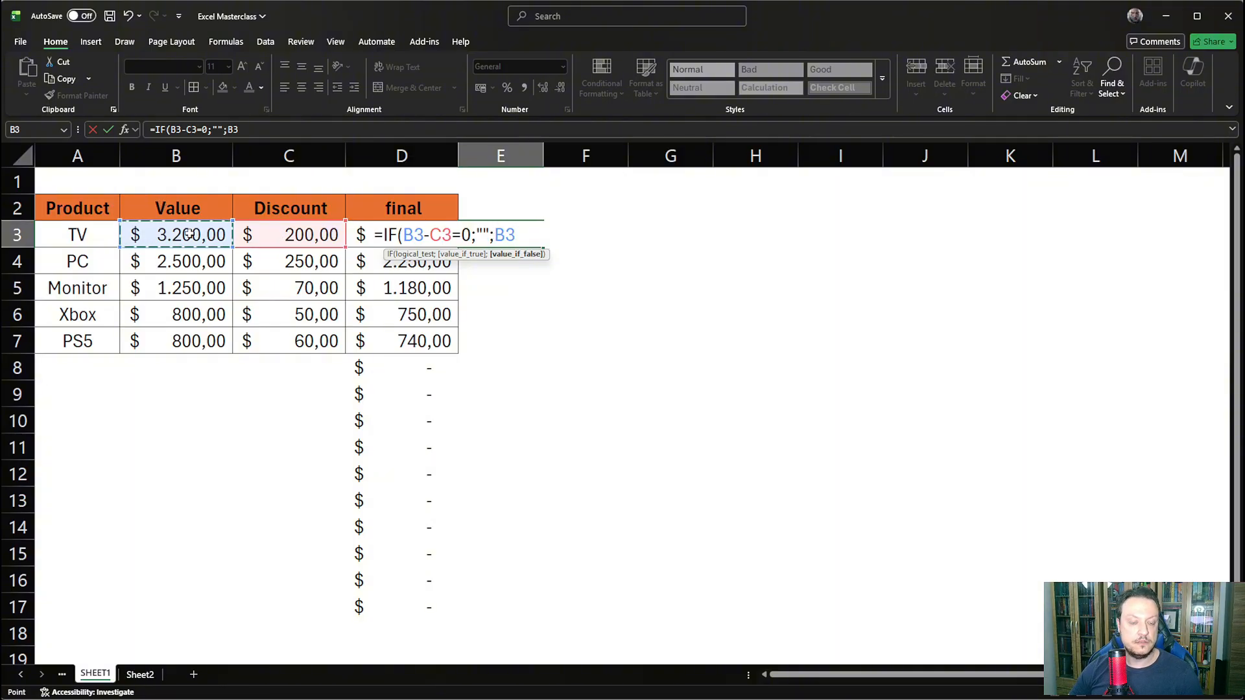
{"action": "type", "text": "-"}
{"action": "left_click", "coordinate": [287, 233]}
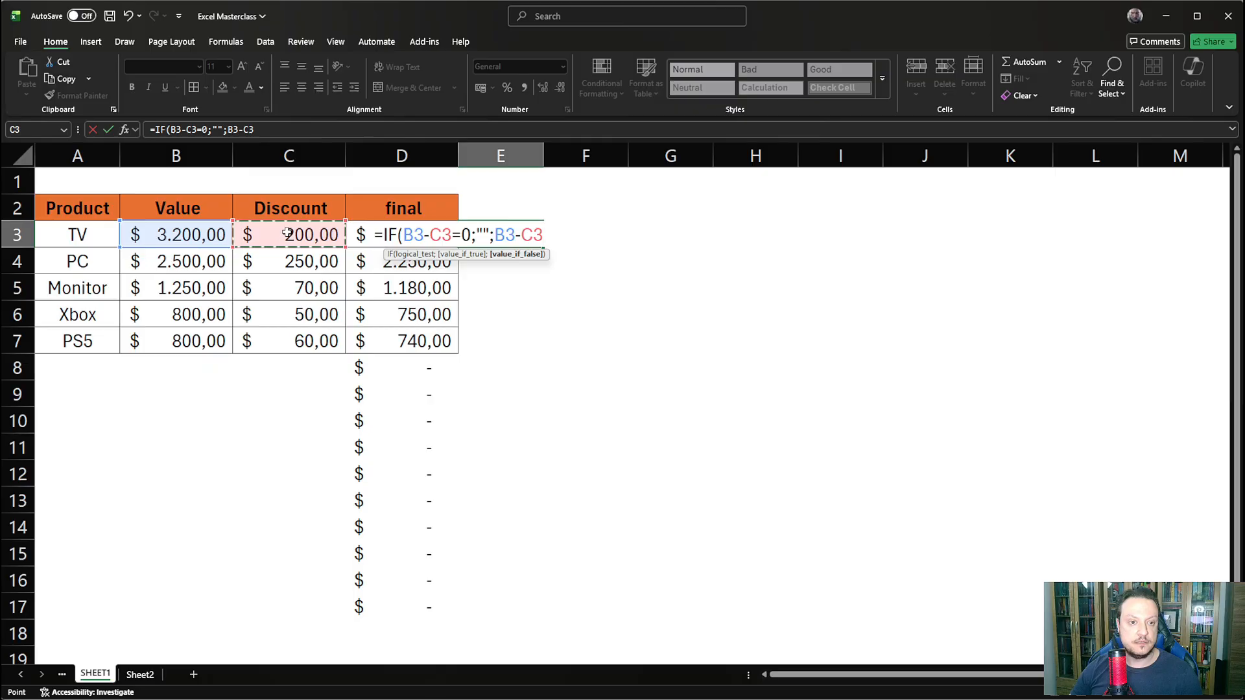
{"action": "key", "text": "Return"}
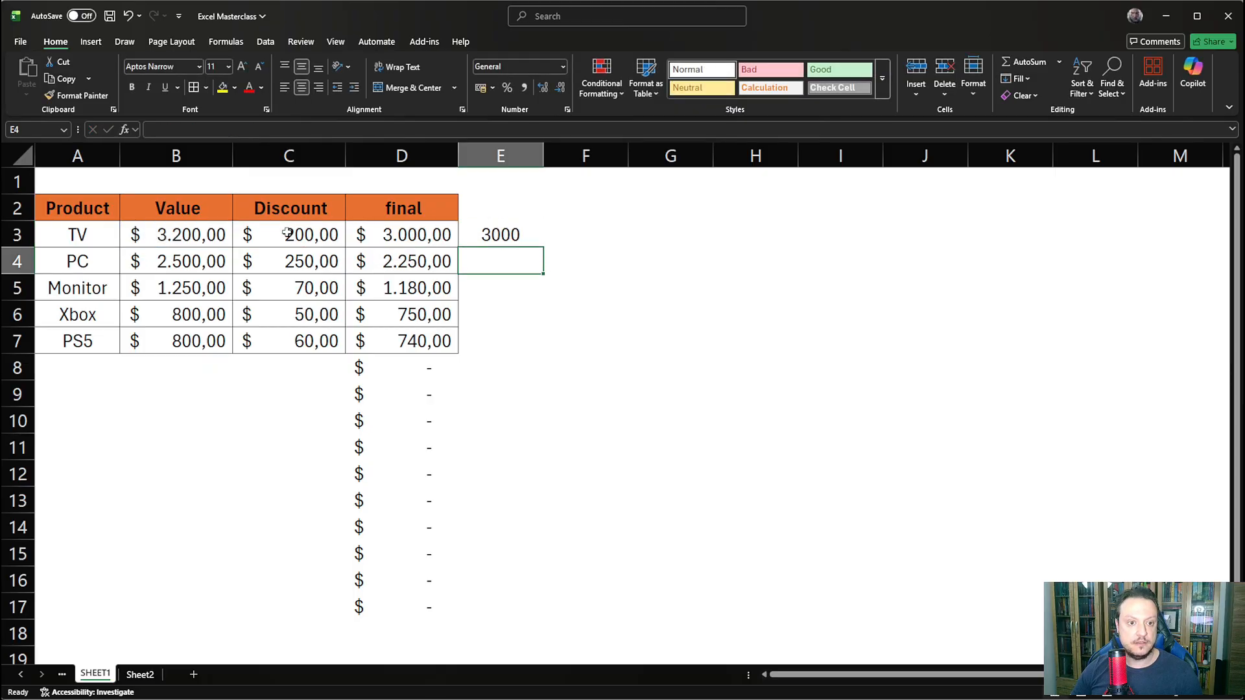
- Fill the IF formula from E3 down through E17 and check the copy in E8
{"action": "left_click", "coordinate": [526, 241]}
{"action": "left_click_drag", "start_coordinate": [543, 248], "coordinate": [543, 538]}
{"action": "left_click", "coordinate": [631, 492]}
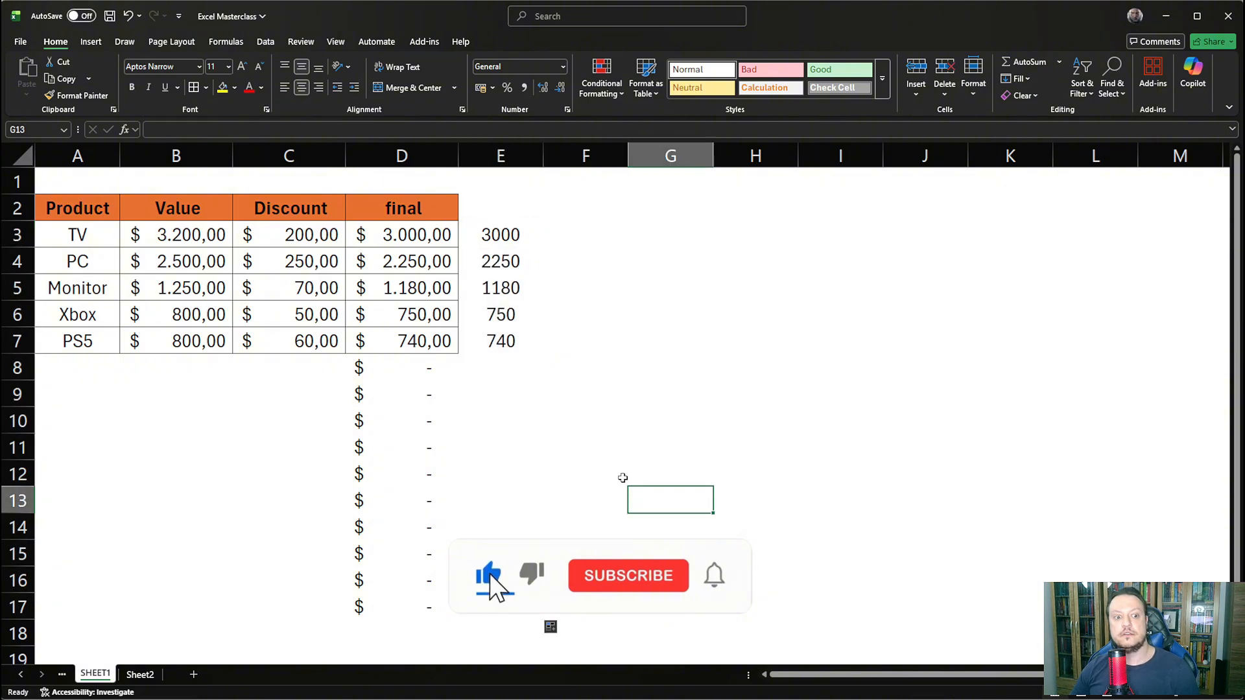
{"action": "left_click", "coordinate": [511, 357]}
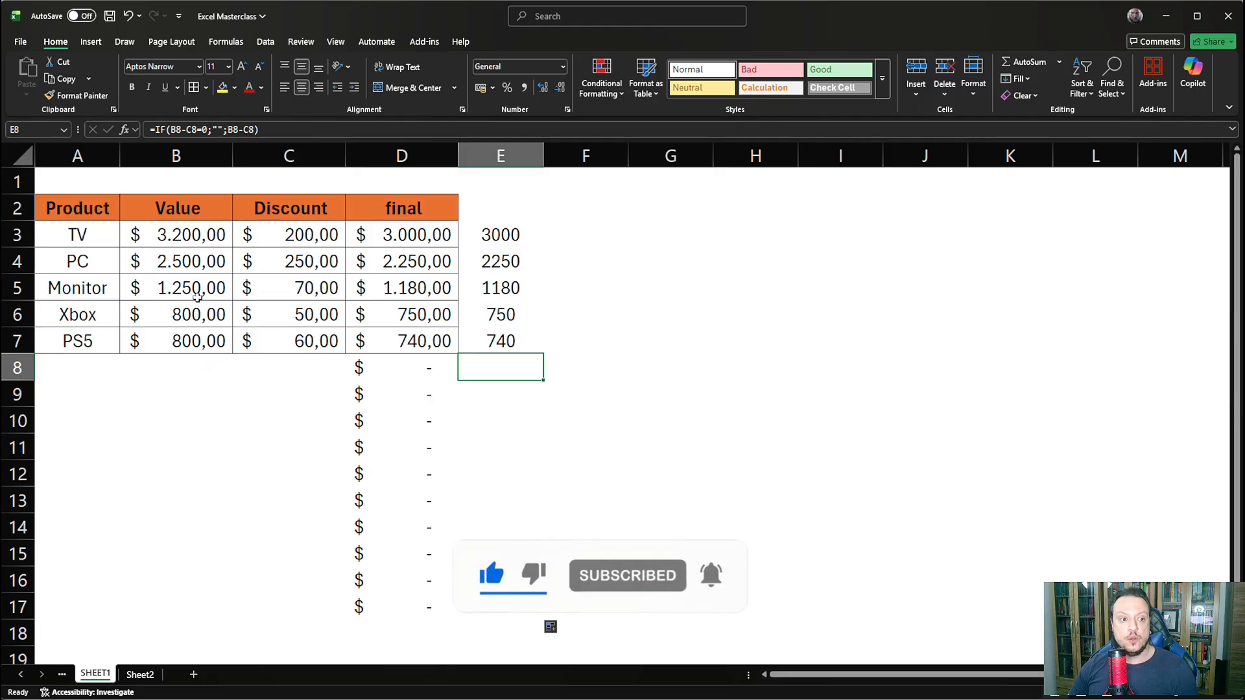
- Enter 800 as both the value in B8 and the discount in C8 to test a zero difference
{"action": "left_click", "coordinate": [185, 371]}
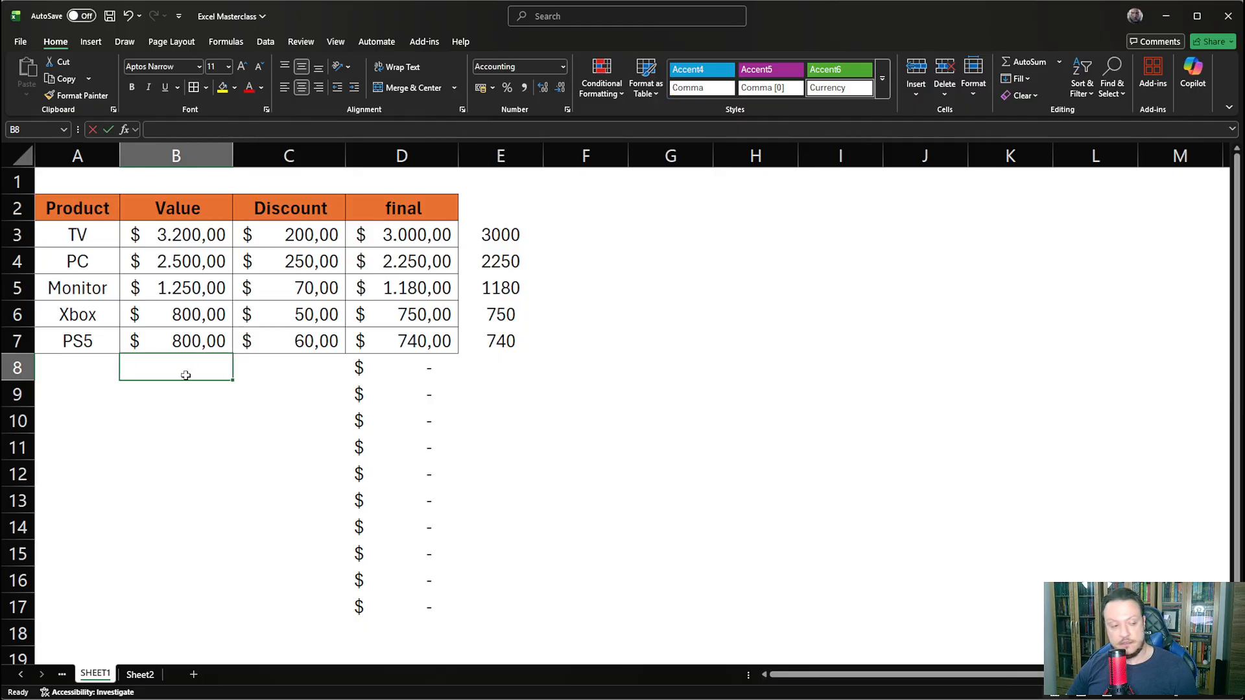
{"action": "type", "text": "800"}
{"action": "key", "text": "Return"}
{"action": "key", "text": "Up"}
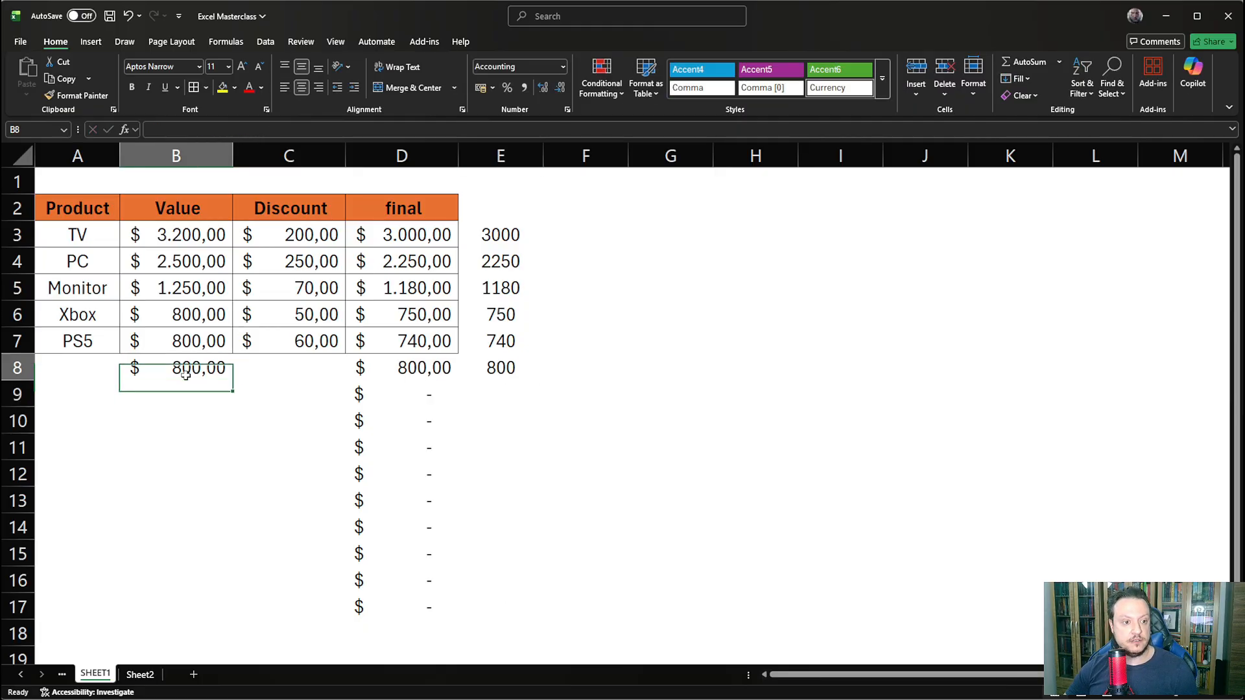
{"action": "key", "text": "Right"}
{"action": "type", "text": "800"}
{"action": "key", "text": "Return"}
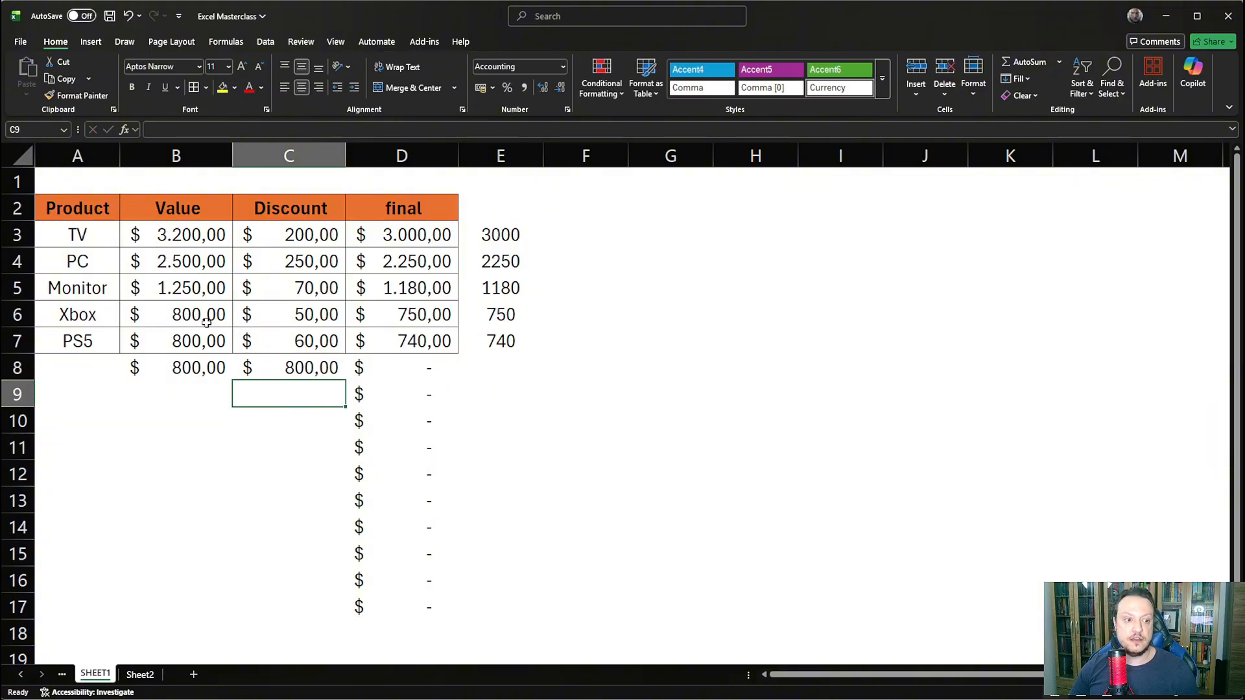
- Compare the results in D8 and E8 and inspect the cell references in the E8 IF formula
{"action": "left_click", "coordinate": [510, 363]}
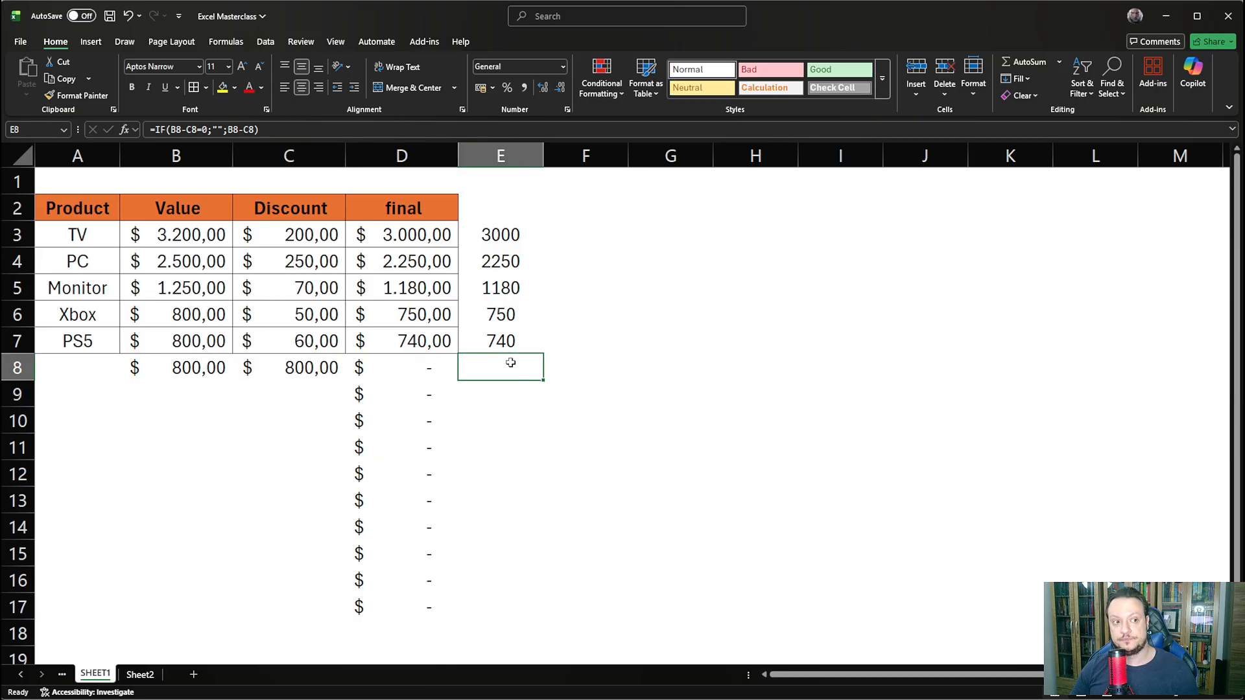
{"action": "left_click", "coordinate": [424, 366]}
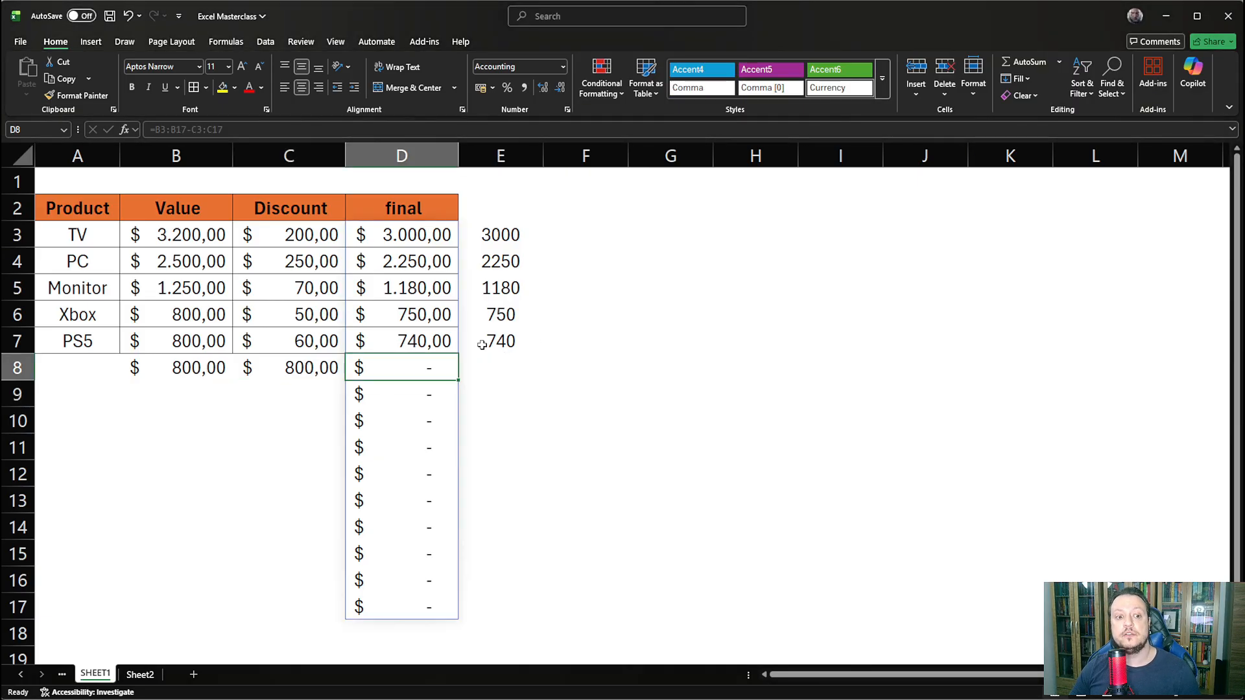
{"action": "left_click", "coordinate": [503, 343]}
{"action": "left_click", "coordinate": [505, 369]}
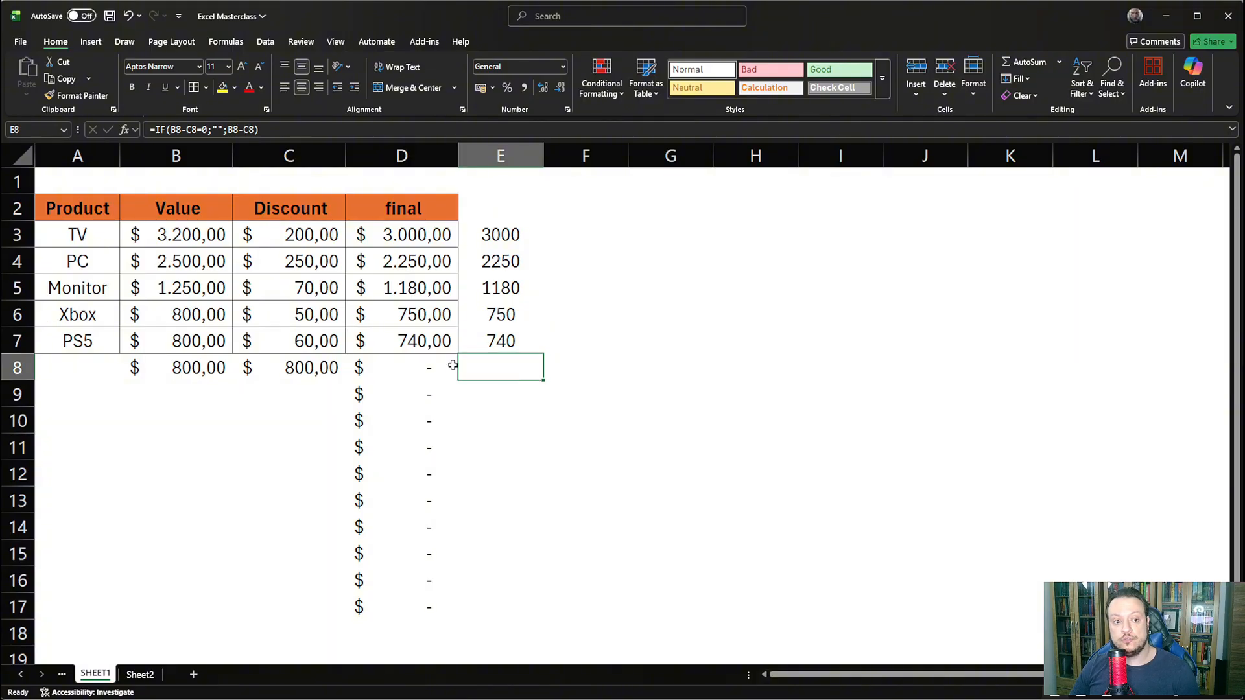
{"action": "double_click", "coordinate": [492, 367]}
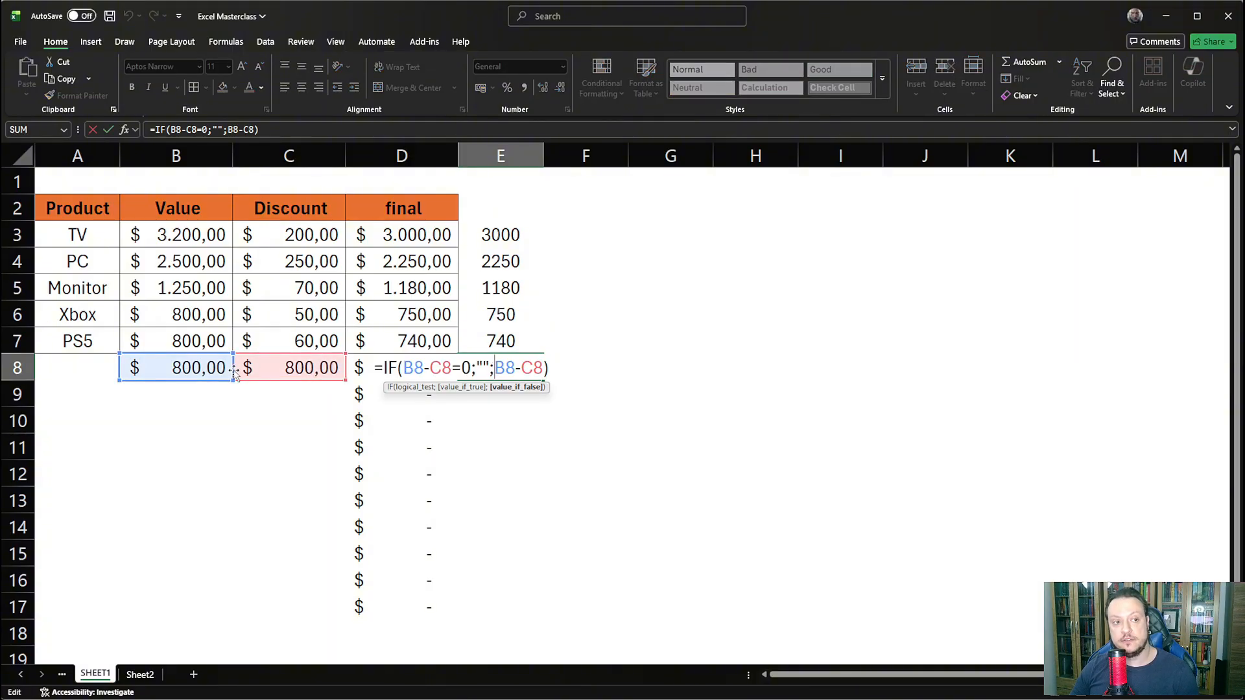
{"action": "key", "text": "Return"}
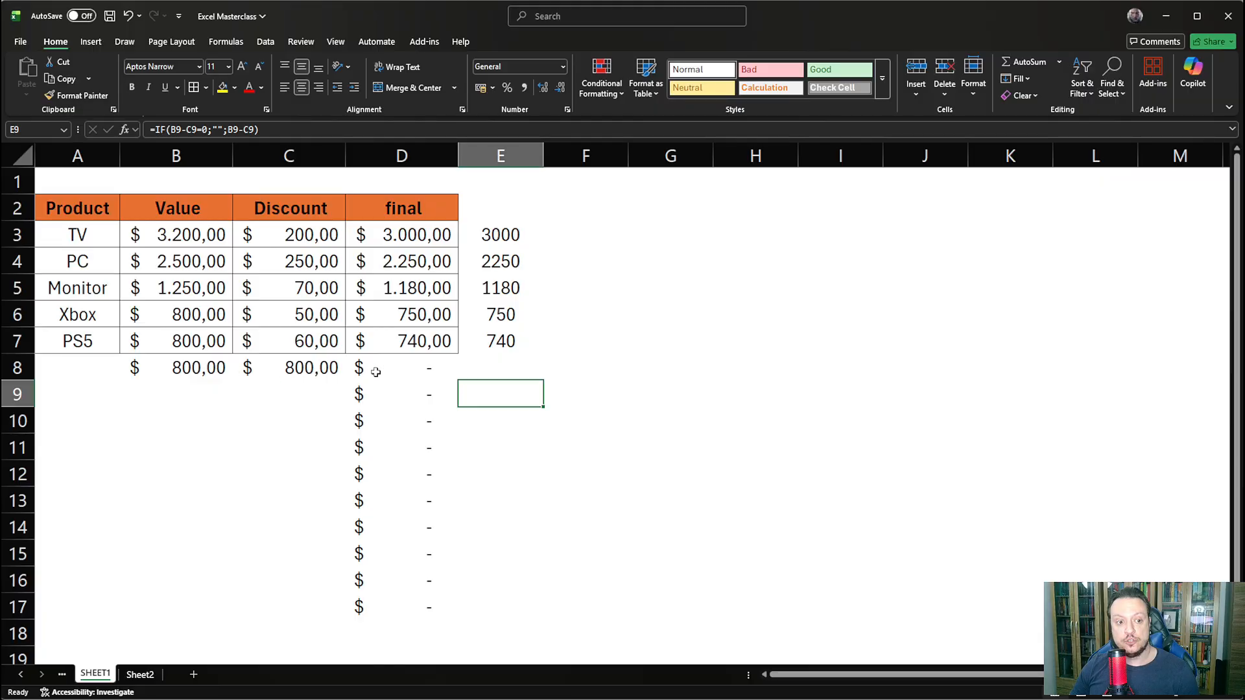
- Clear the test value and discount from B8:C8 after reviewing the spilled results in D8:D17
{"action": "left_click_drag", "start_coordinate": [376, 371], "coordinate": [415, 598]}
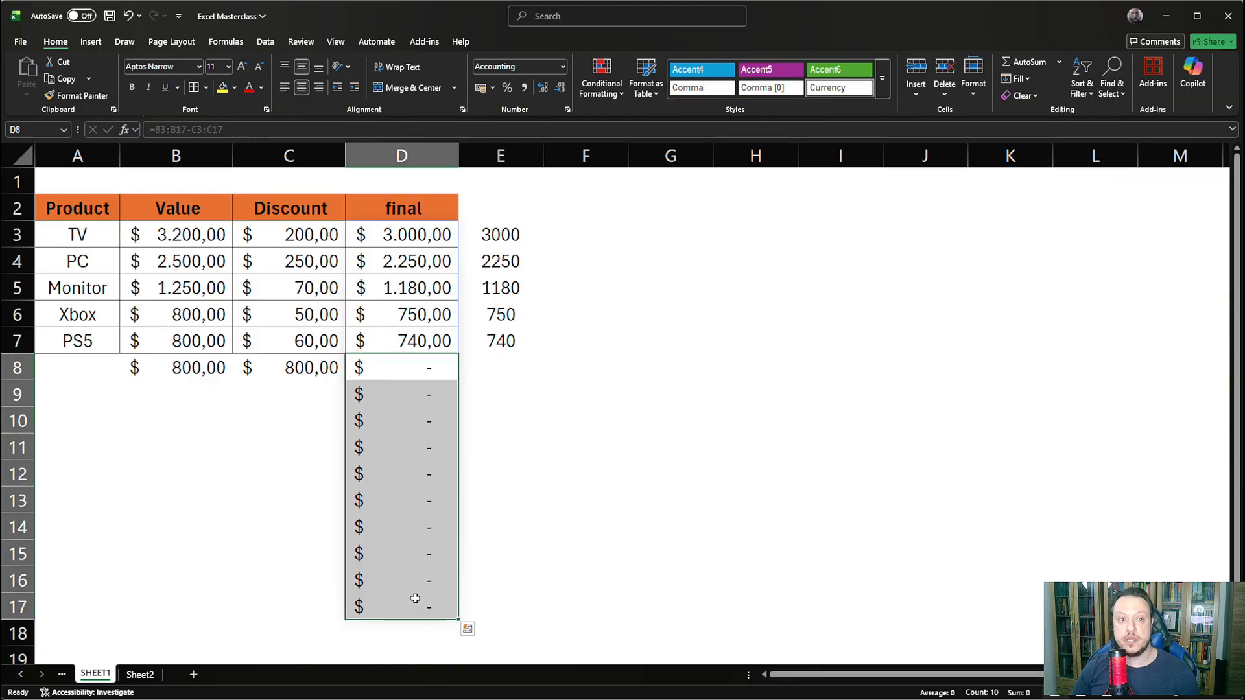
{"action": "left_click_drag", "start_coordinate": [211, 367], "coordinate": [251, 367]}
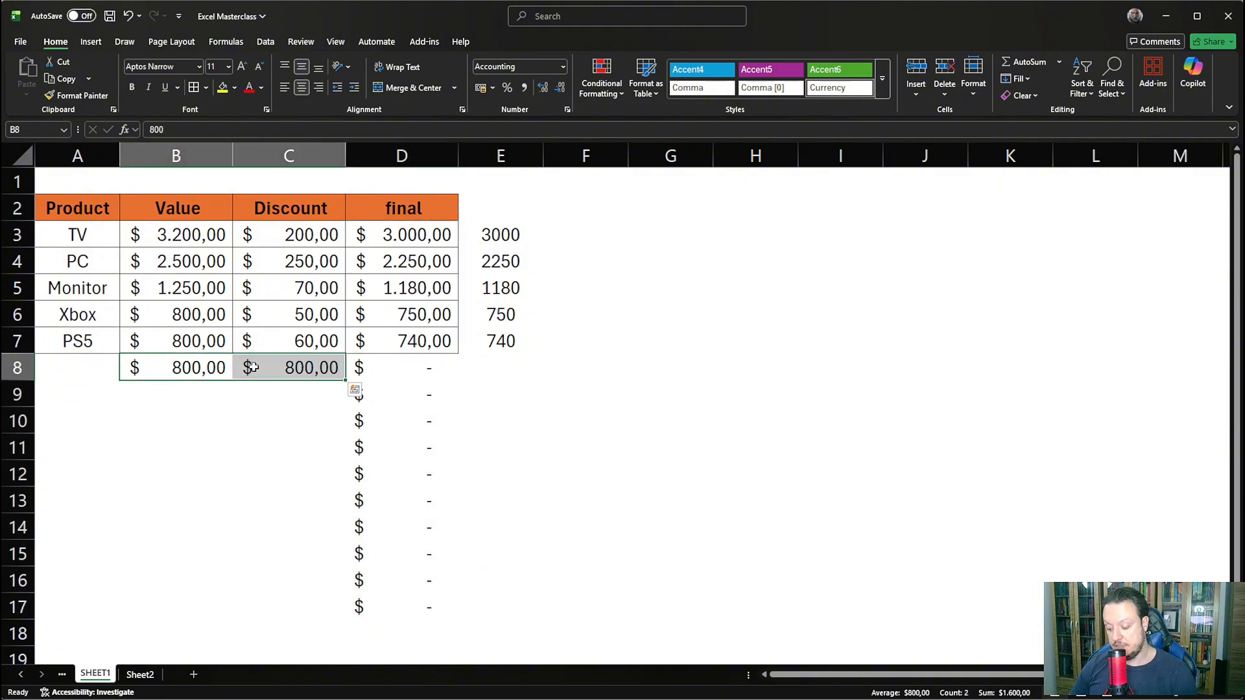
{"action": "key", "text": "Delete"}
- Change the D3 array formula to use trimmed ranges, =B3:.B17-C3:.C17, and check the cells below the spilled results
{"action": "left_click", "coordinate": [370, 235]}
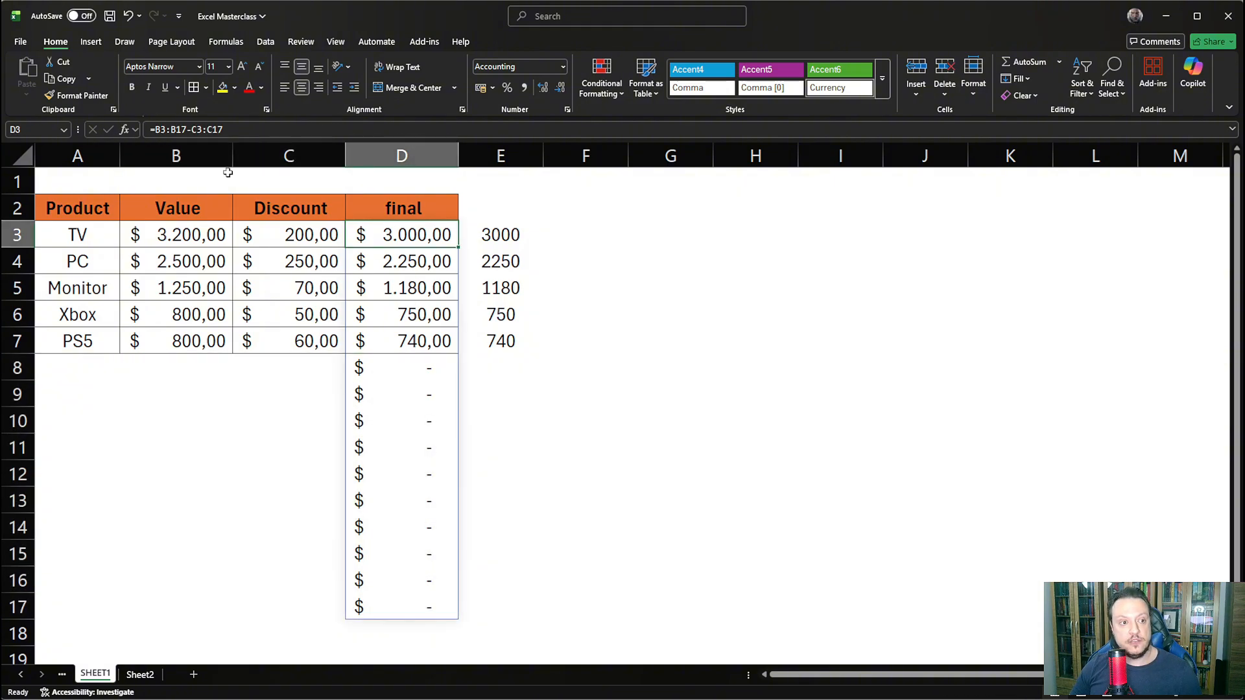
{"action": "left_click", "coordinate": [170, 130]}
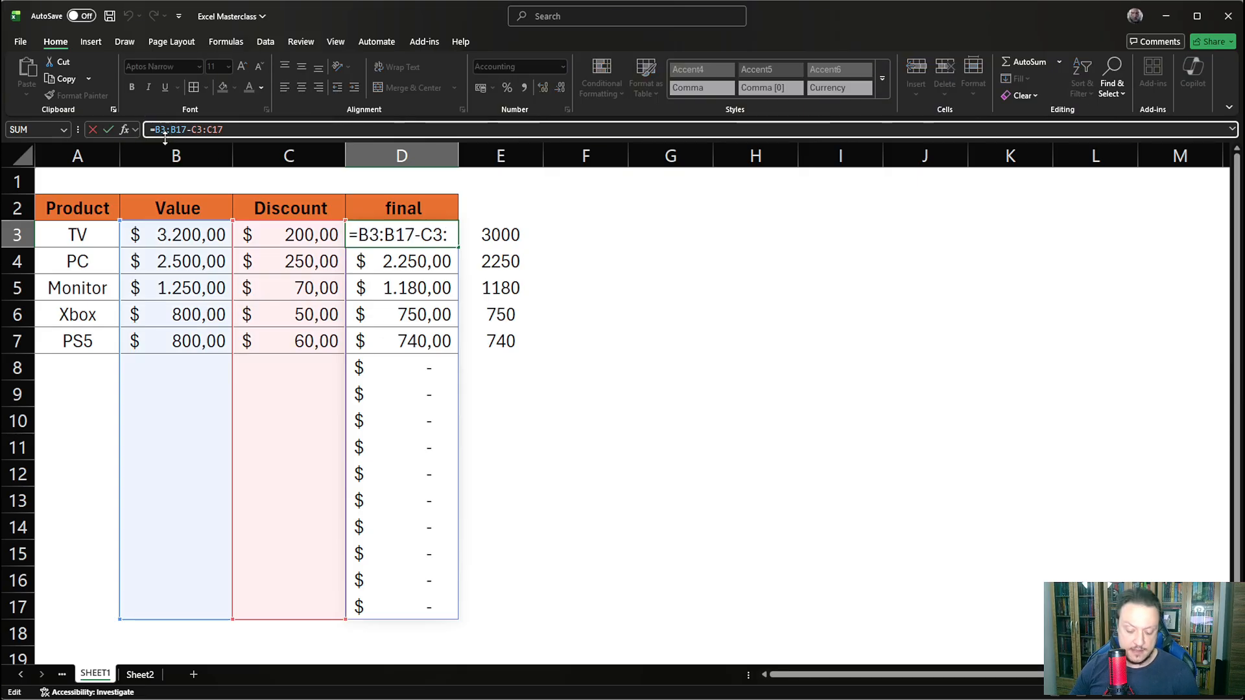
{"action": "type", "text": "."}
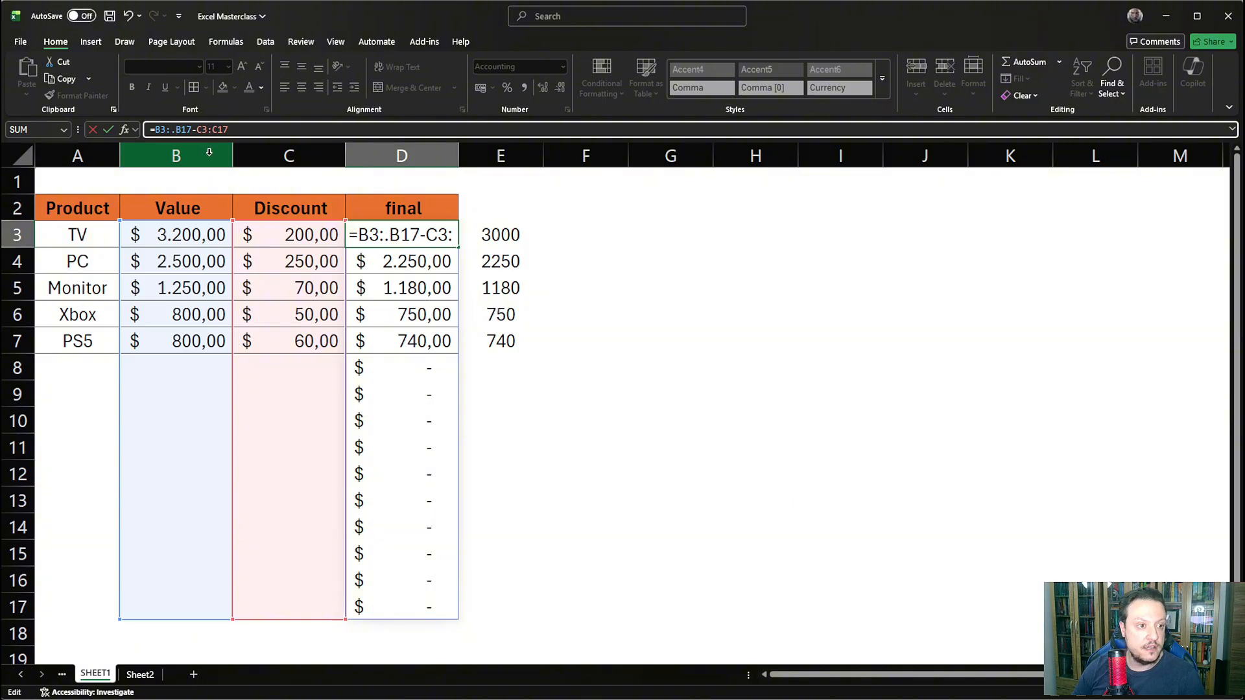
{"action": "left_click", "coordinate": [212, 130]}
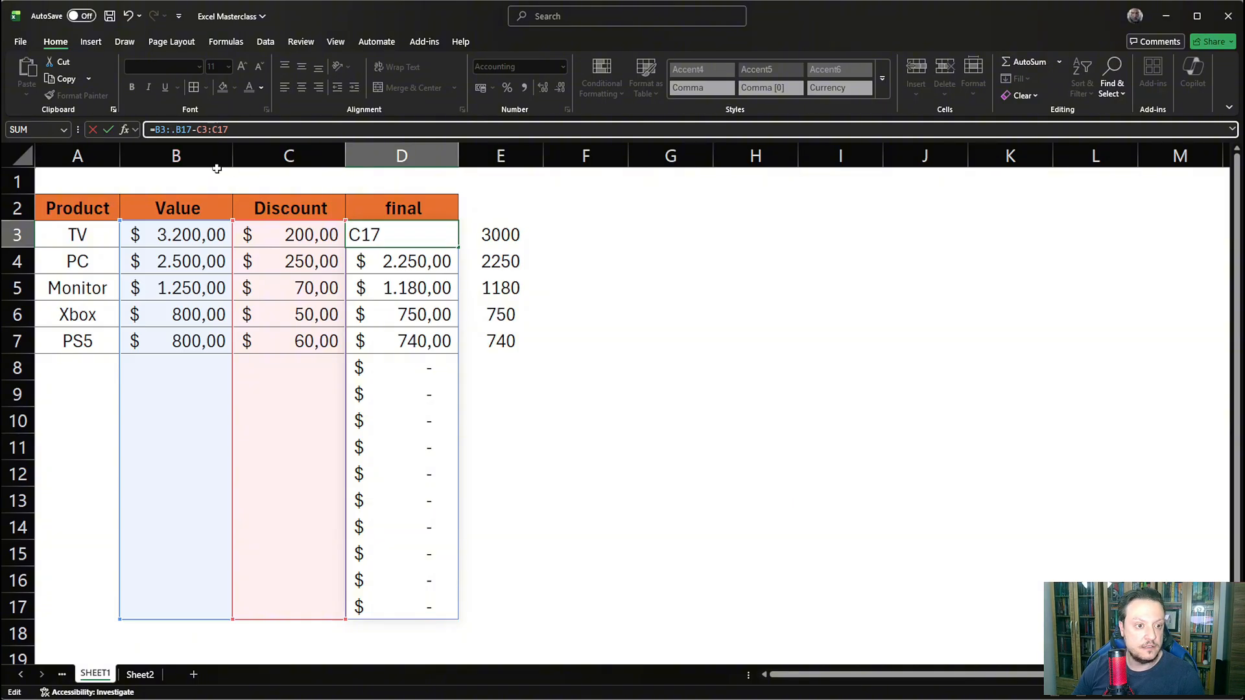
{"action": "type", "text": "."}
{"action": "key", "text": "Return"}
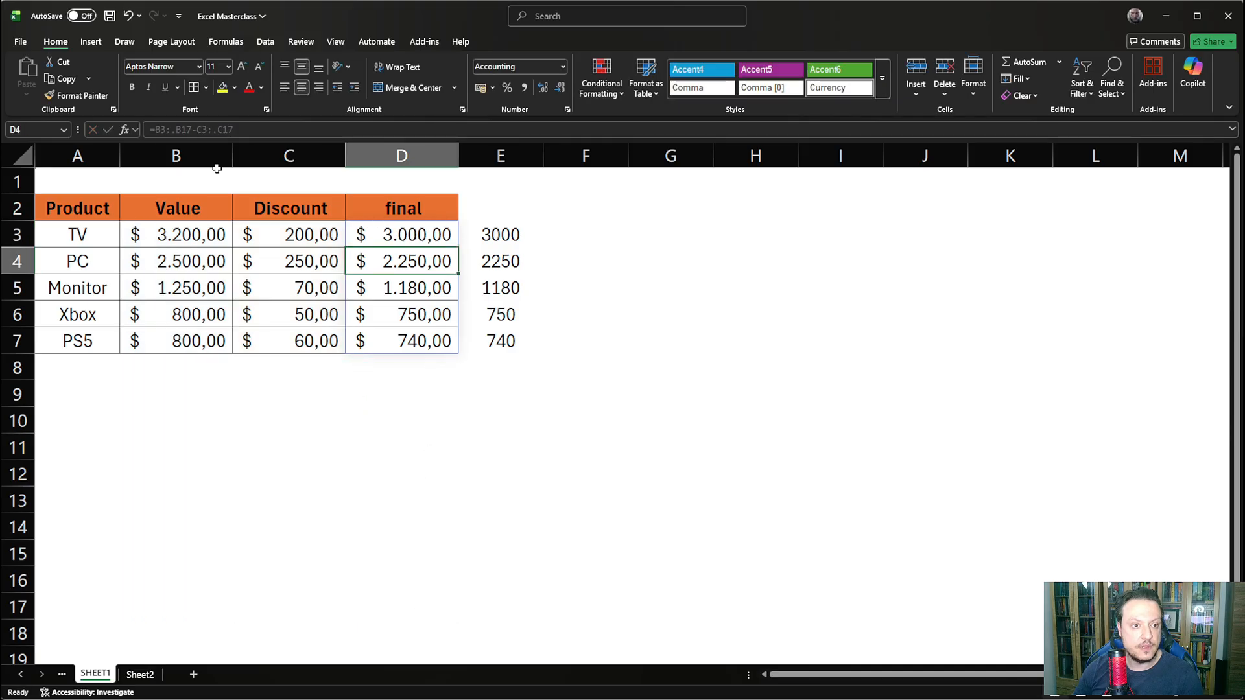
{"action": "left_click_drag", "start_coordinate": [414, 362], "coordinate": [407, 546]}
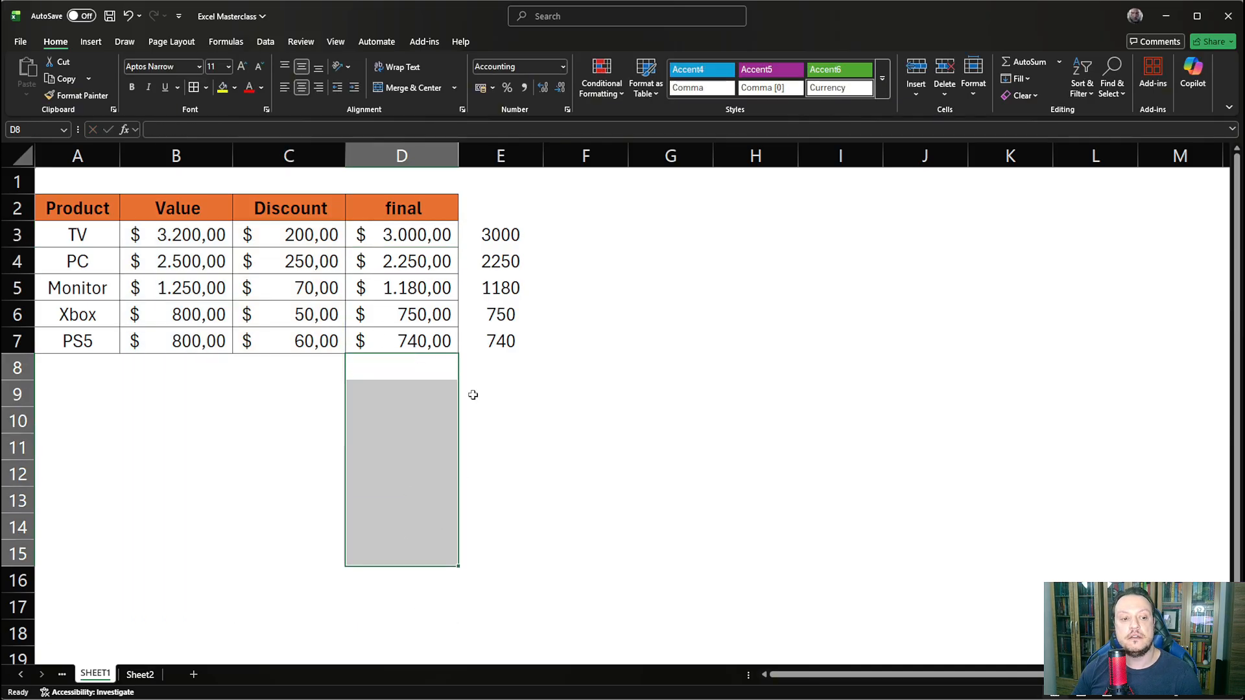
{"action": "left_click", "coordinate": [373, 375]}
- Enter 750 as the value in B8 and 700 as the discount in C8, and compare the results in D8 and E8
{"action": "left_click", "coordinate": [163, 359]}
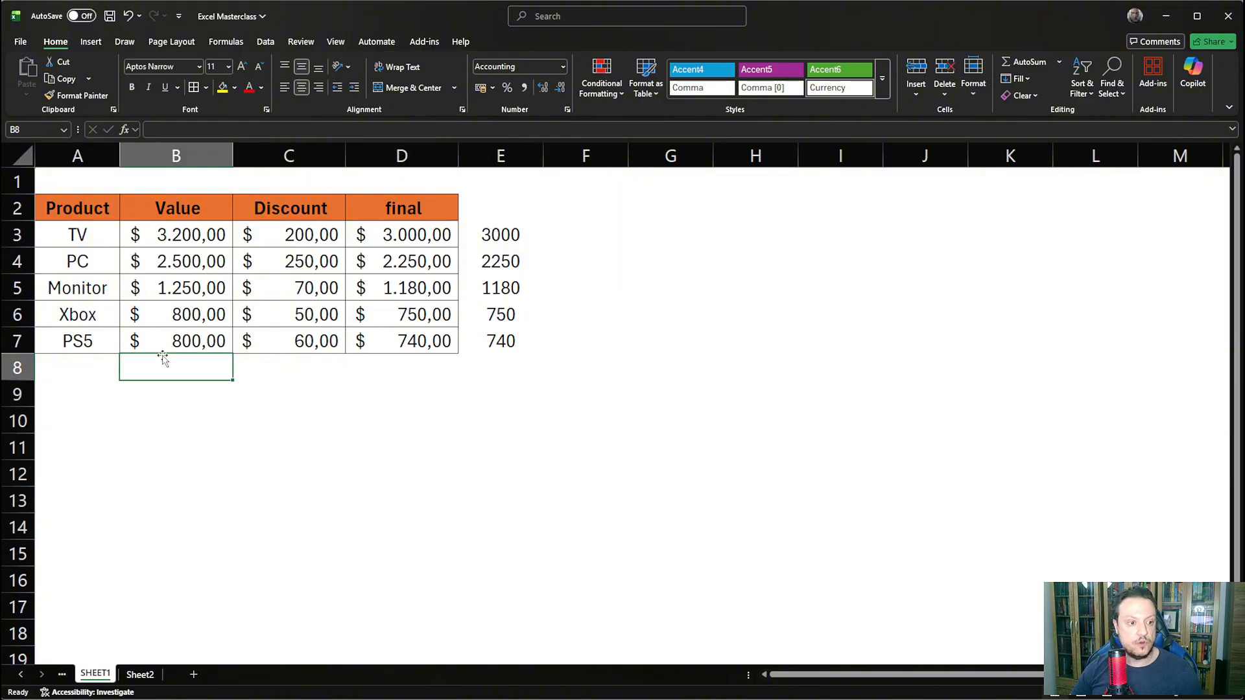
{"action": "type", "text": "750"}
{"action": "key", "text": "Return"}
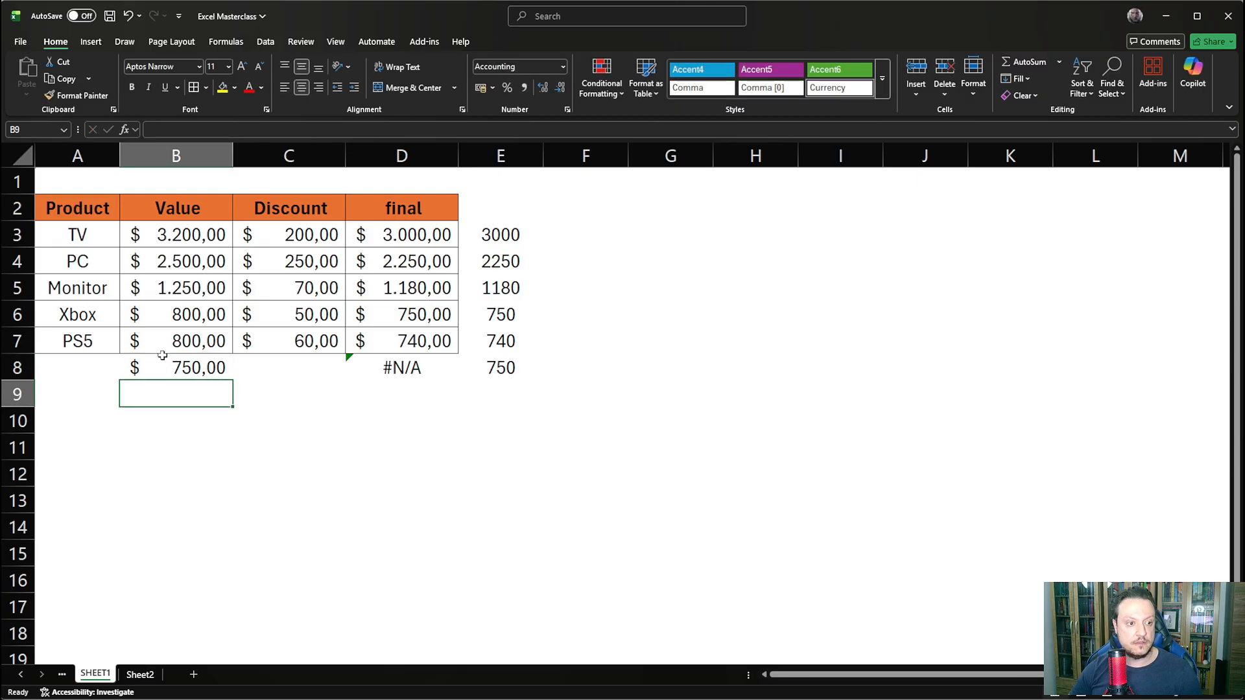
{"action": "key", "text": "Up"}
{"action": "key", "text": "Right"}
{"action": "type", "text": "700"}
{"action": "key", "text": "Return"}
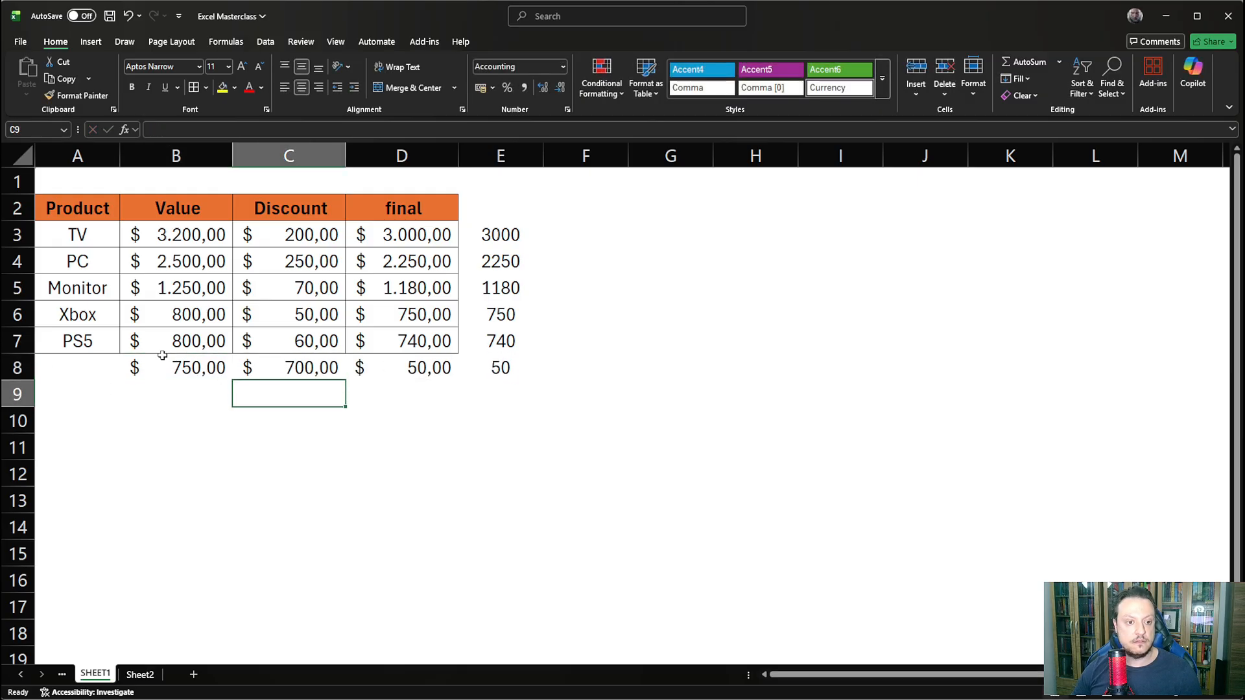
{"action": "left_click", "coordinate": [437, 367]}
{"action": "left_click_drag", "start_coordinate": [437, 368], "coordinate": [512, 368]}
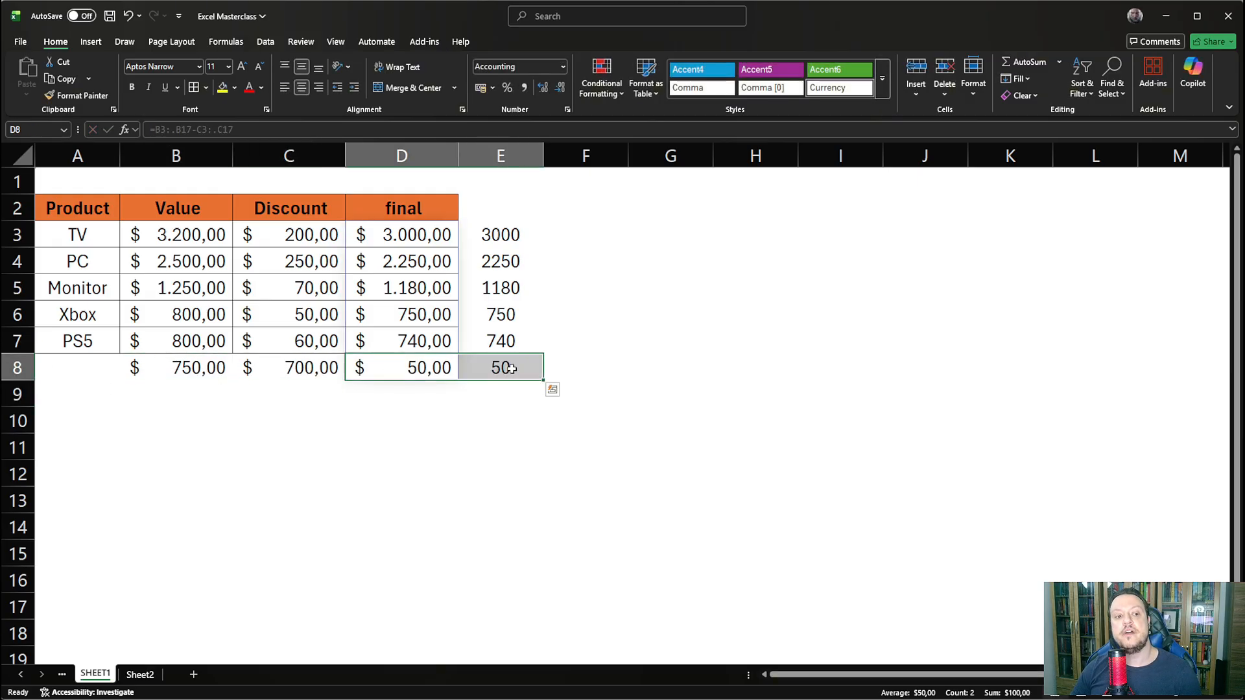
- Clear the discount in C8 to test an empty cell, and set it to 0
{"action": "left_click", "coordinate": [292, 366]}
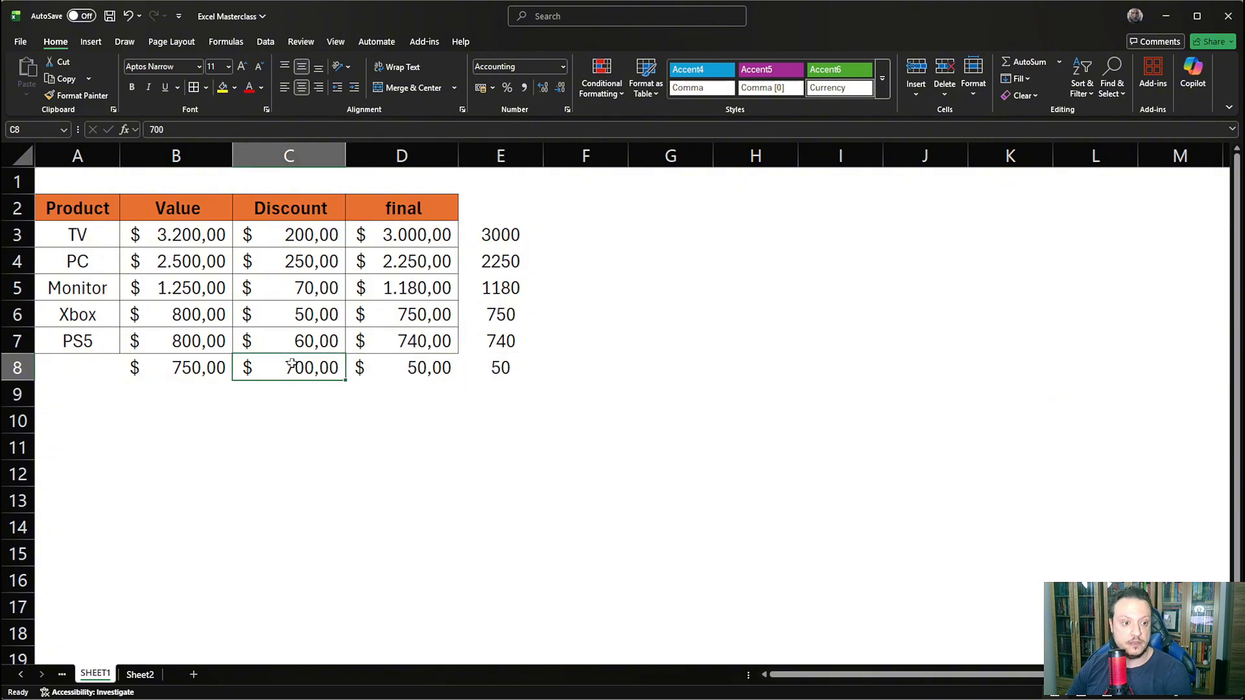
{"action": "key", "text": "Delete"}
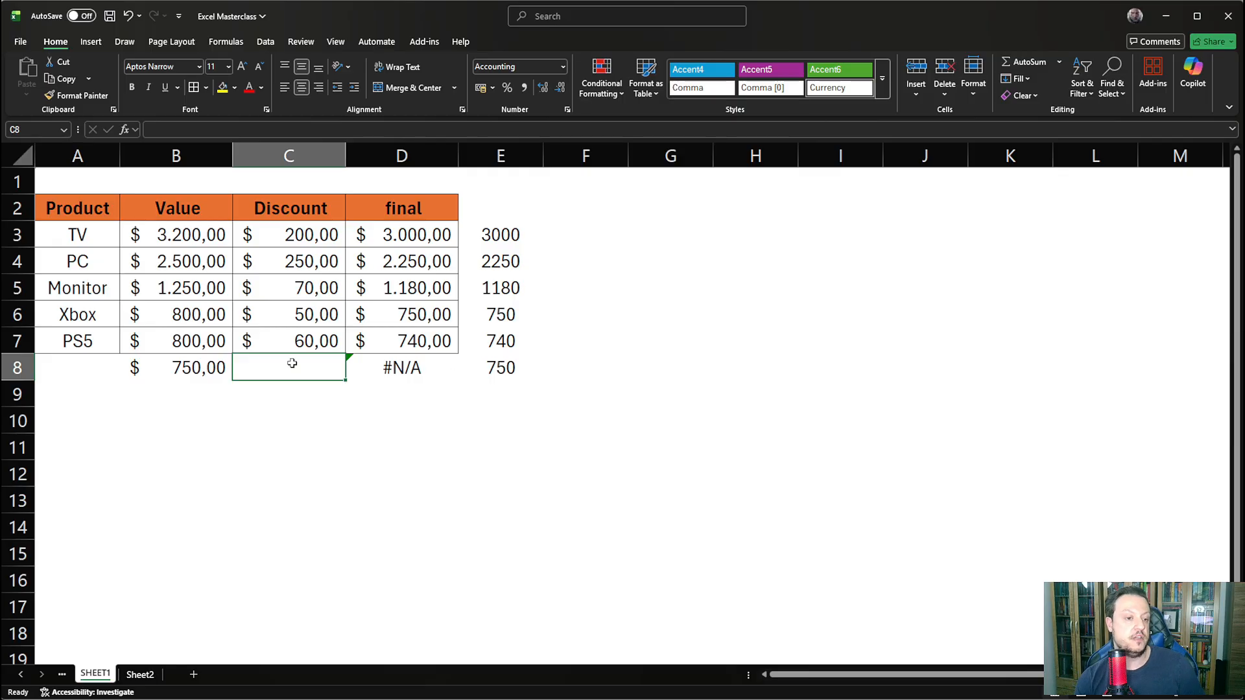
{"action": "key", "text": "Right"}
{"action": "key", "text": "Left"}
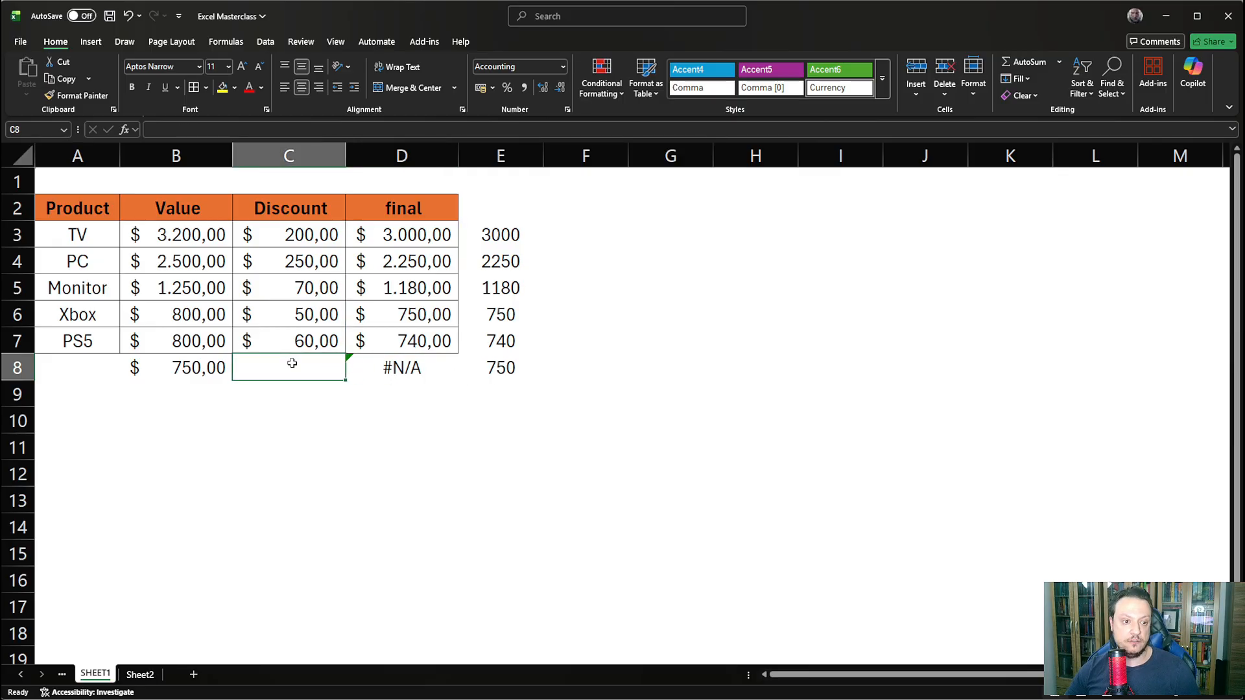
{"action": "type", "text": "0"}
{"action": "key", "text": "Return"}
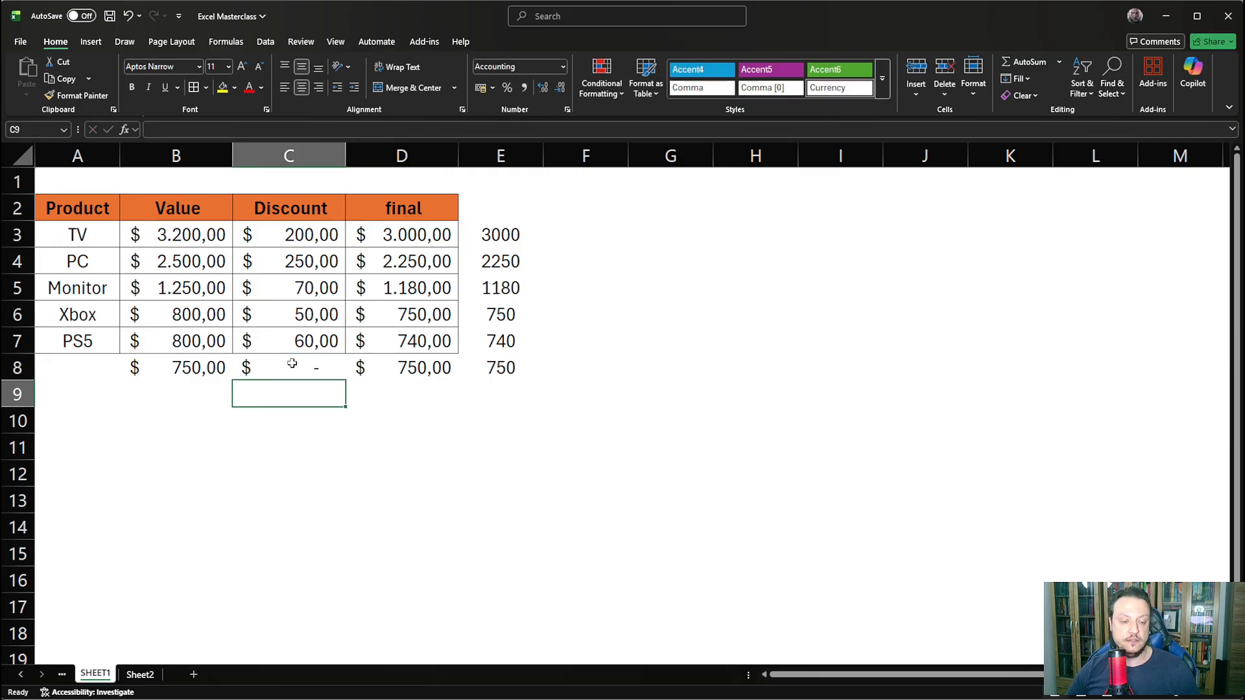
{"action": "left_click", "coordinate": [291, 364]}
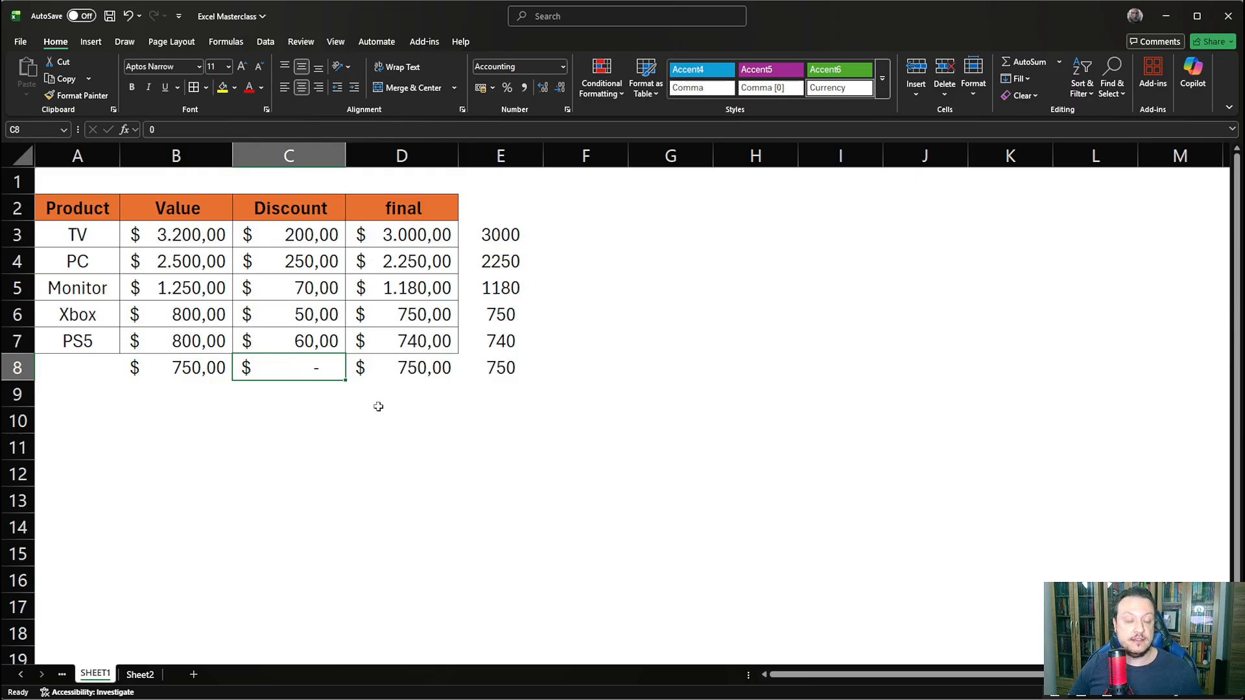
- In Sheet2 cell C1, reference the whole final column of SHEET1 with =SHEET1!D:D and inspect the spilled rows down column C
{"action": "left_click", "coordinate": [392, 160]}
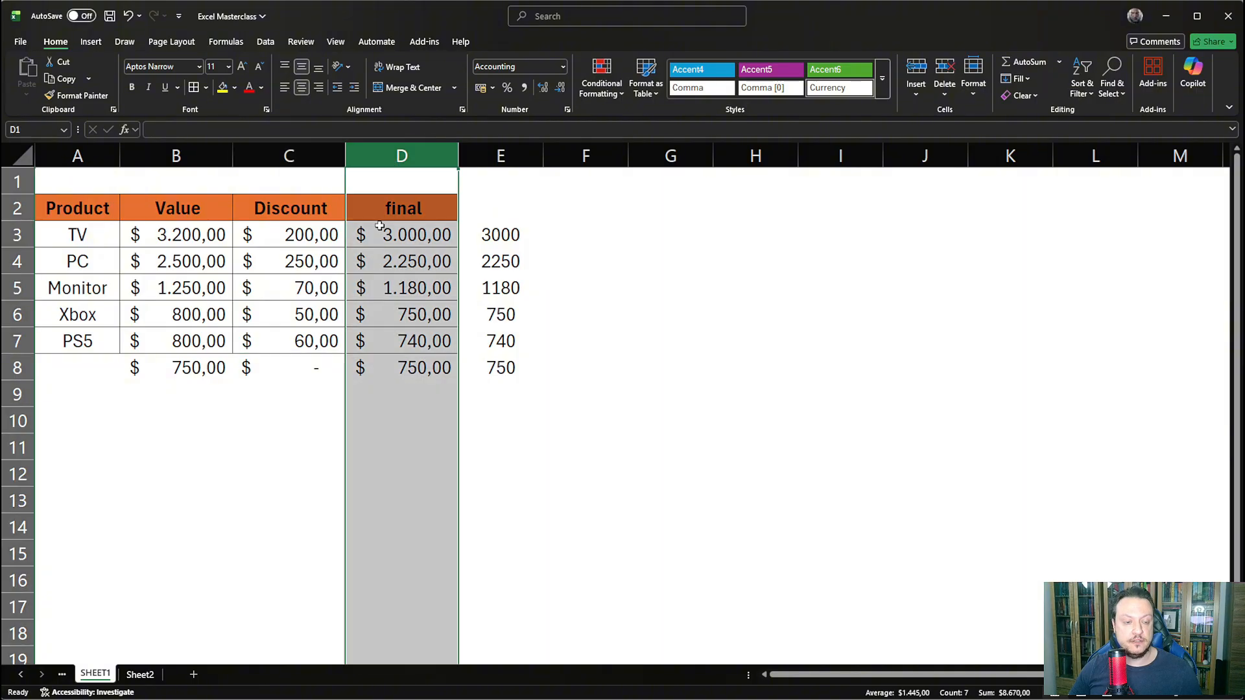
{"action": "left_click", "coordinate": [140, 674]}
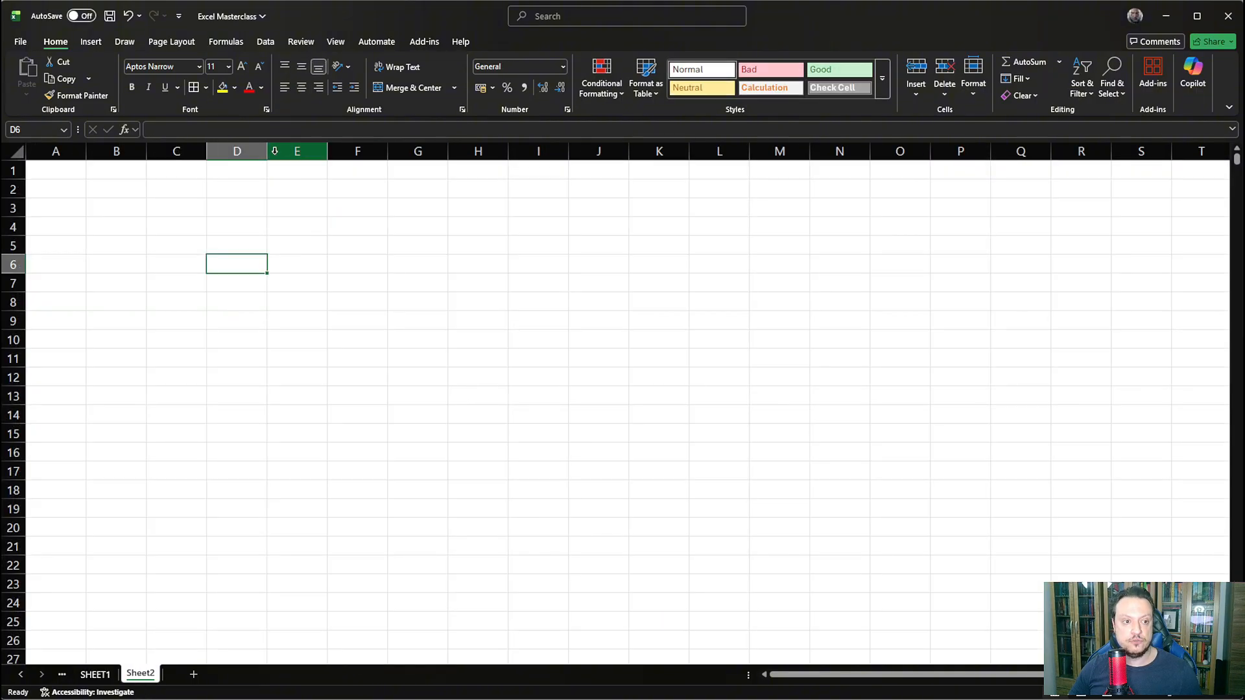
{"action": "left_click", "coordinate": [175, 171]}
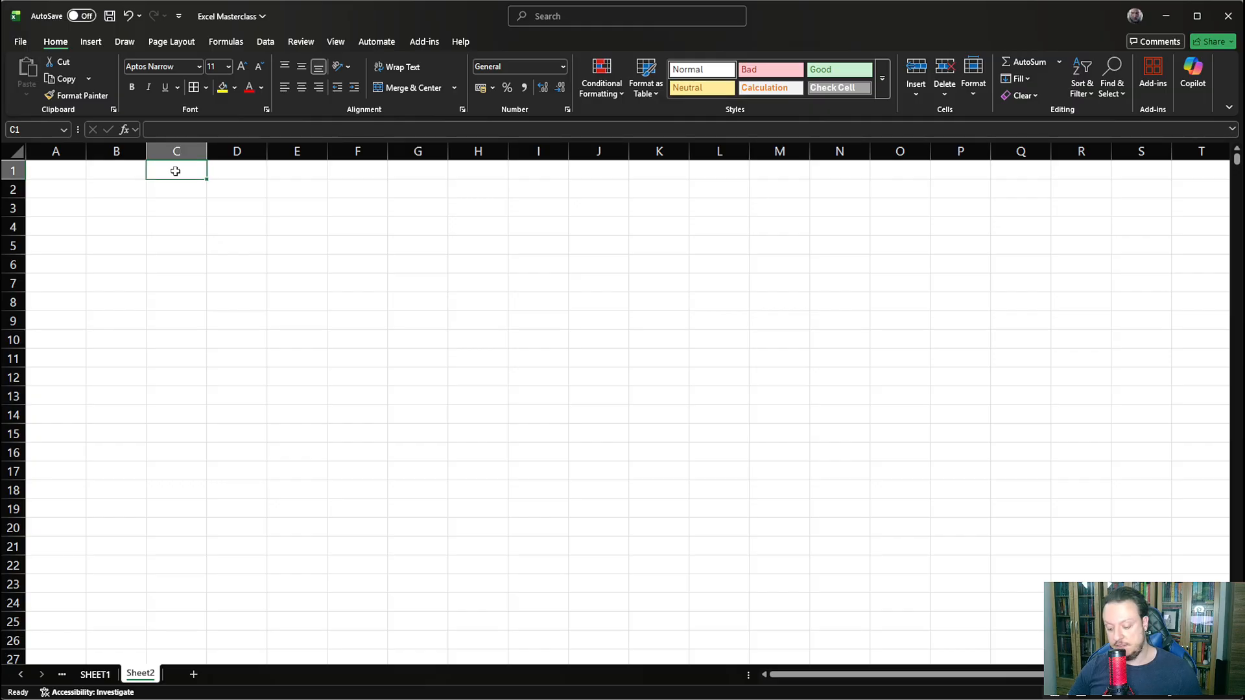
{"action": "type", "text": "="}
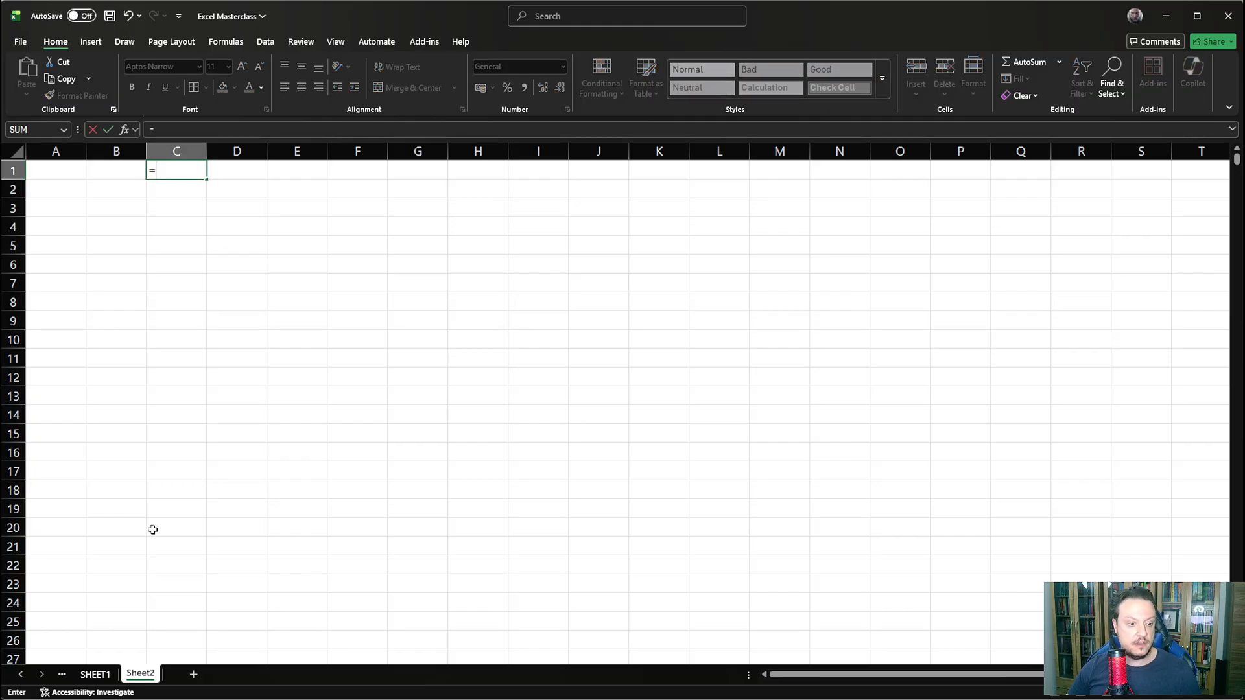
{"action": "left_click", "coordinate": [96, 674]}
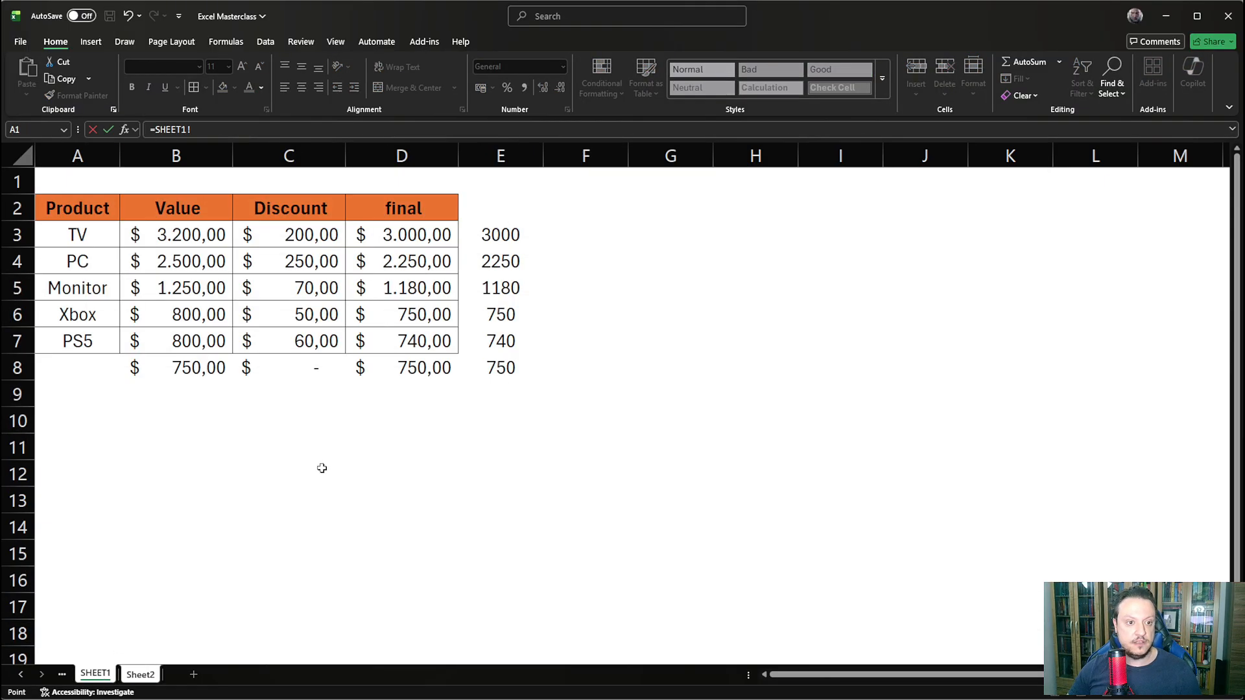
{"action": "left_click", "coordinate": [401, 156]}
{"action": "key", "text": "Return"}
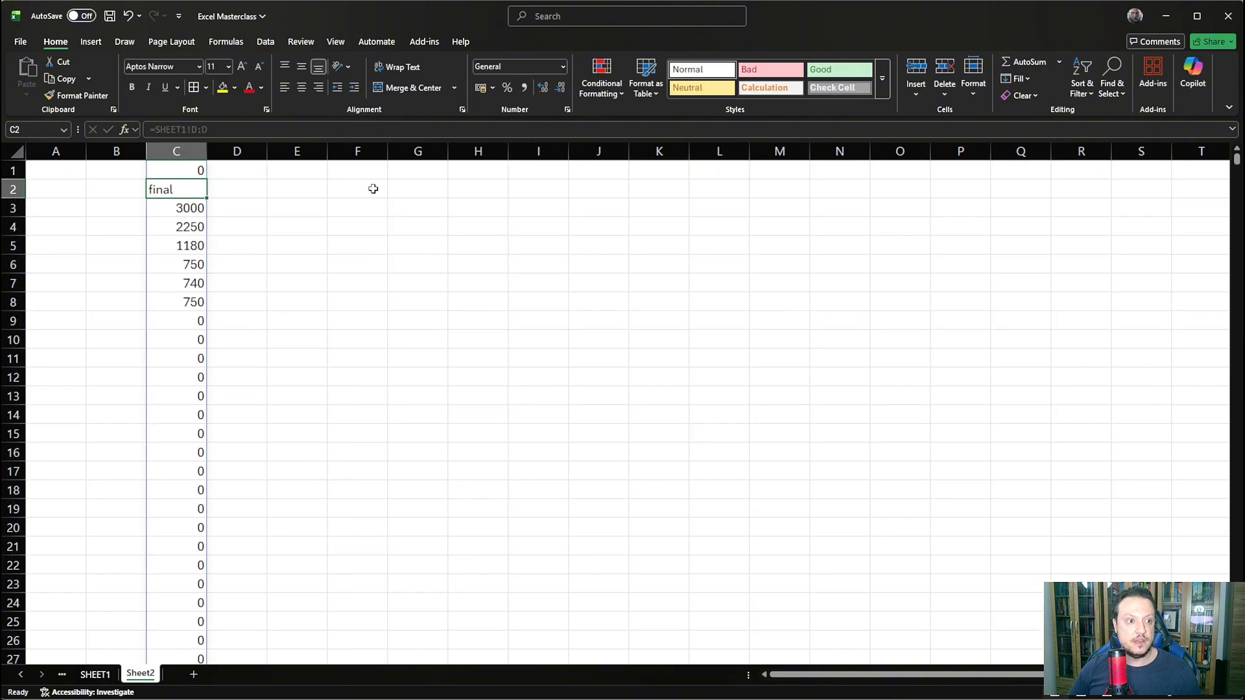
{"action": "left_click", "coordinate": [184, 170]}
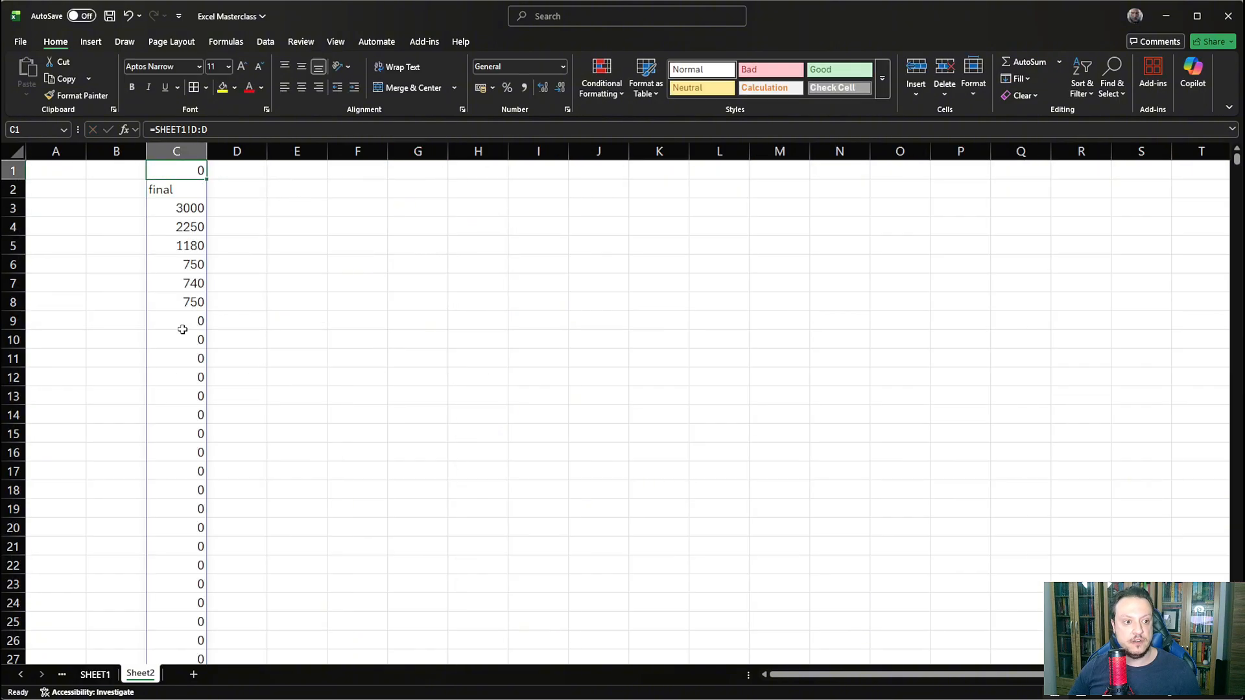
{"action": "left_click_drag", "start_coordinate": [182, 324], "coordinate": [214, 639]}
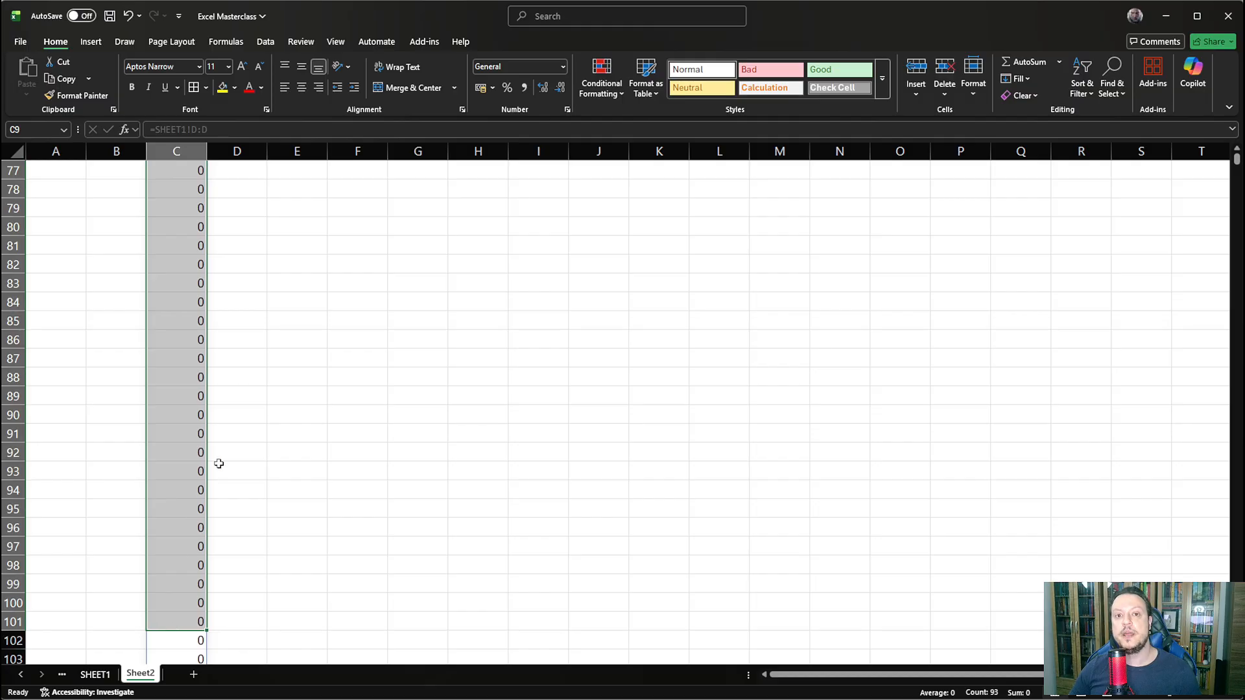
{"action": "scroll", "coordinate": [220, 454], "scroll_direction": "up", "scroll_amount": 19}
{"action": "scroll", "coordinate": [211, 453], "scroll_direction": "up", "scroll_amount": 6}
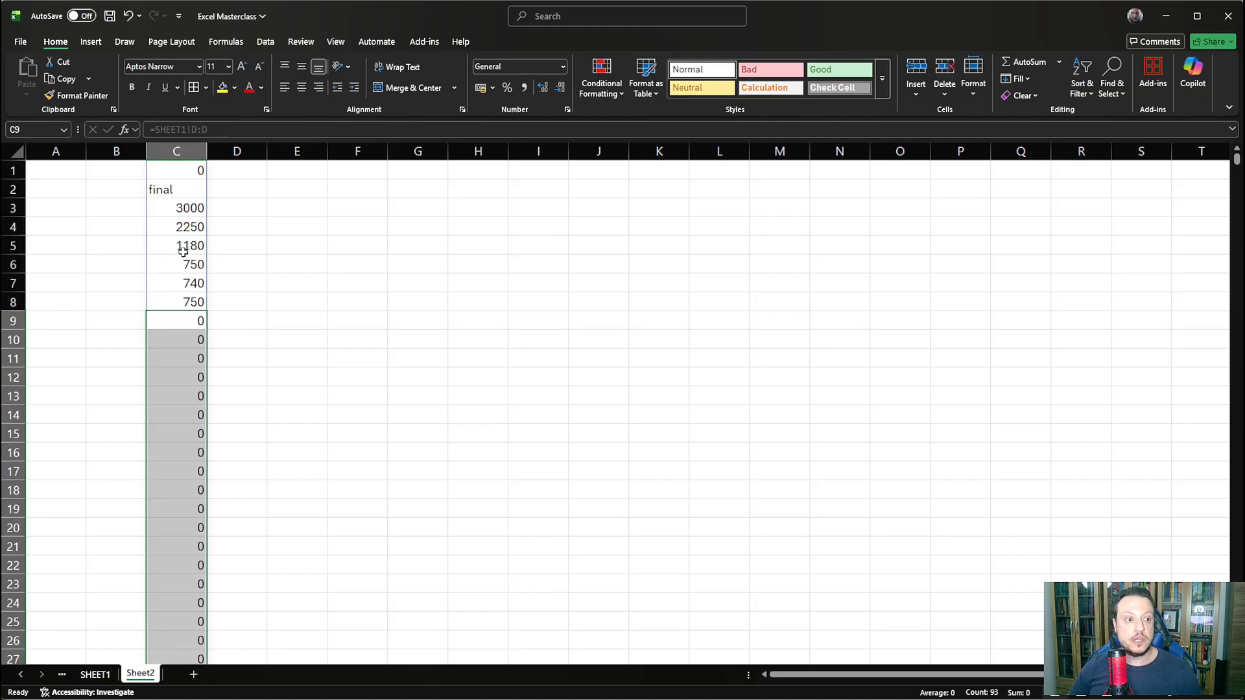
- Change the Sheet2 C1 formula to =SHEET1!D:.D to trim trailing empty rows, and check the cells from C9 down
{"action": "left_click", "coordinate": [165, 192]}
{"action": "left_click", "coordinate": [173, 170]}
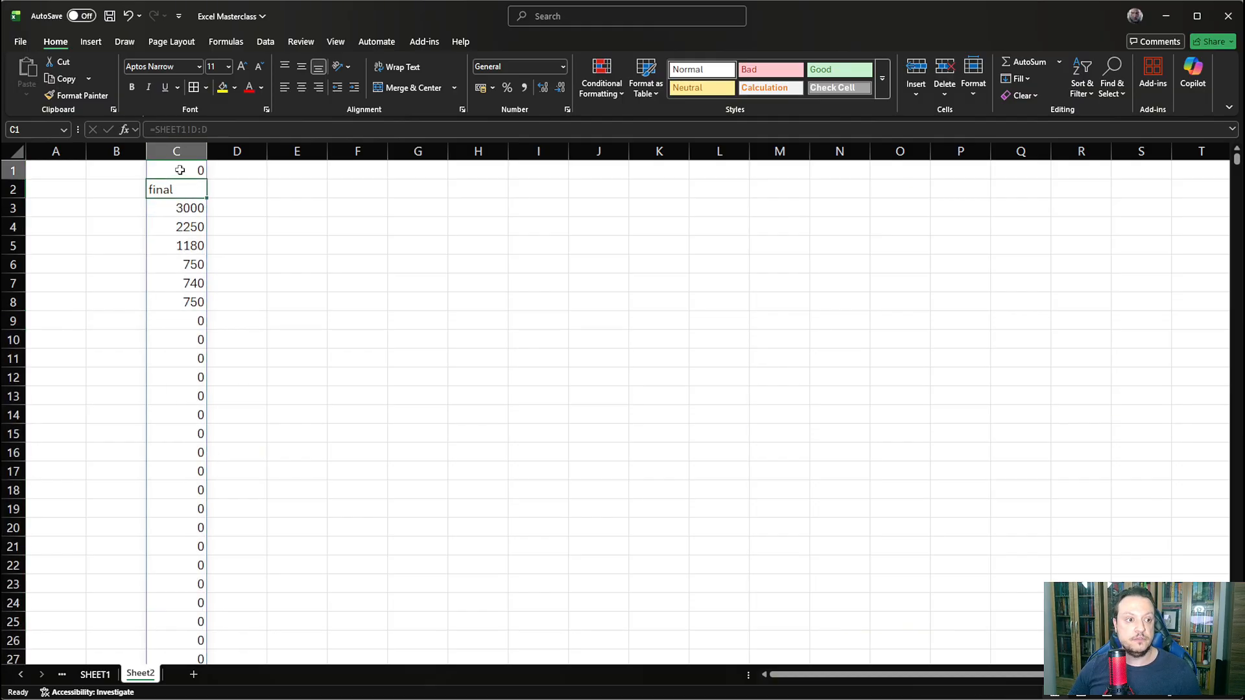
{"action": "left_click", "coordinate": [202, 129]}
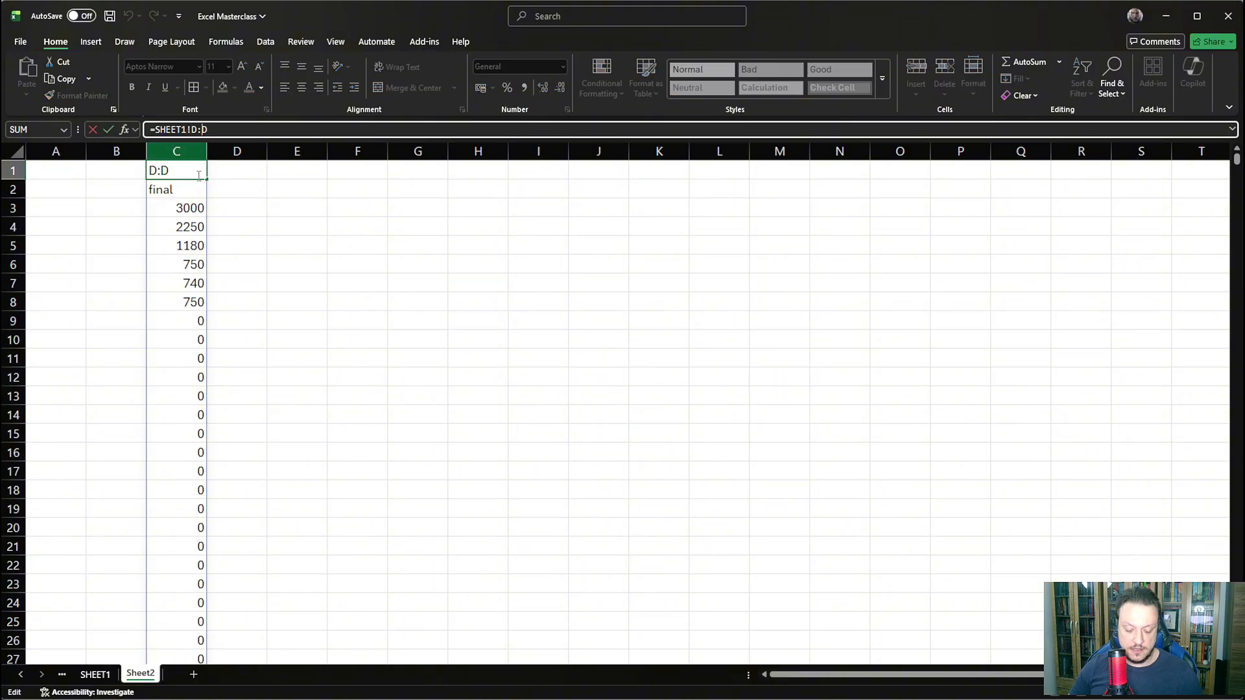
{"action": "type", "text": "."}
{"action": "key", "text": "Return"}
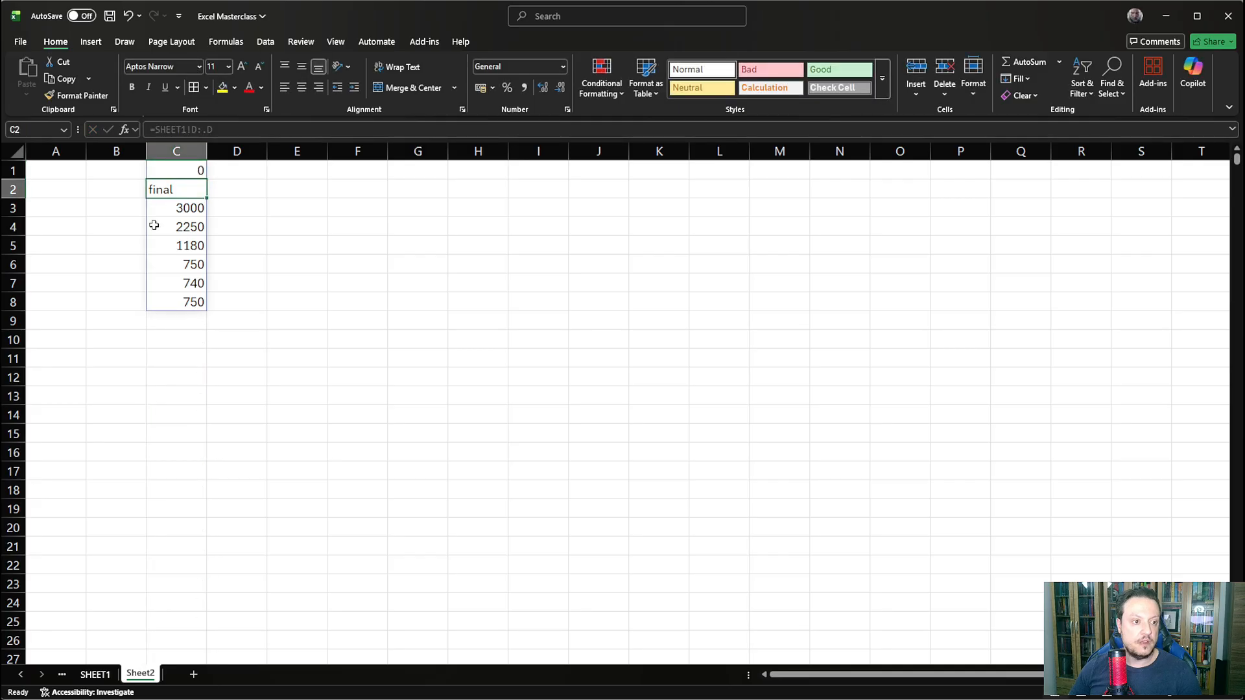
{"action": "left_click_drag", "start_coordinate": [182, 319], "coordinate": [156, 594]}
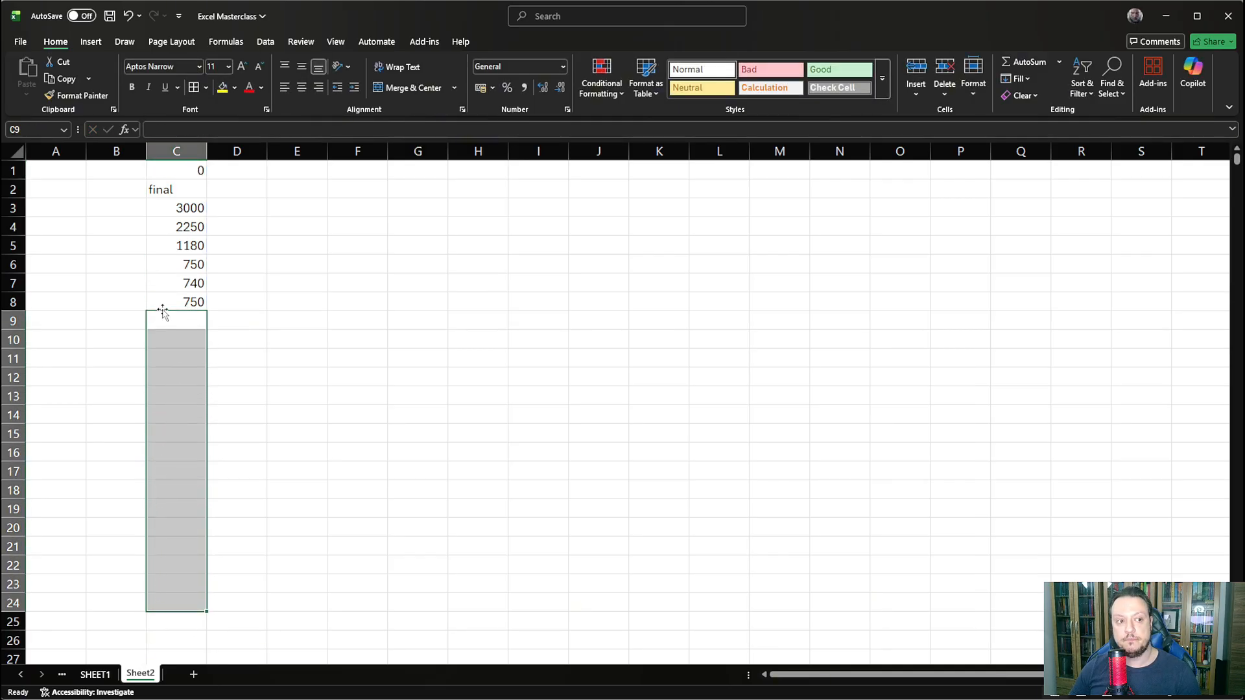
- Change the Sheet2 C1 formula to =SHEET1!D.:.D to also trim leading empty rows, and inspect D1 on SHEET1
{"action": "left_click", "coordinate": [185, 170]}
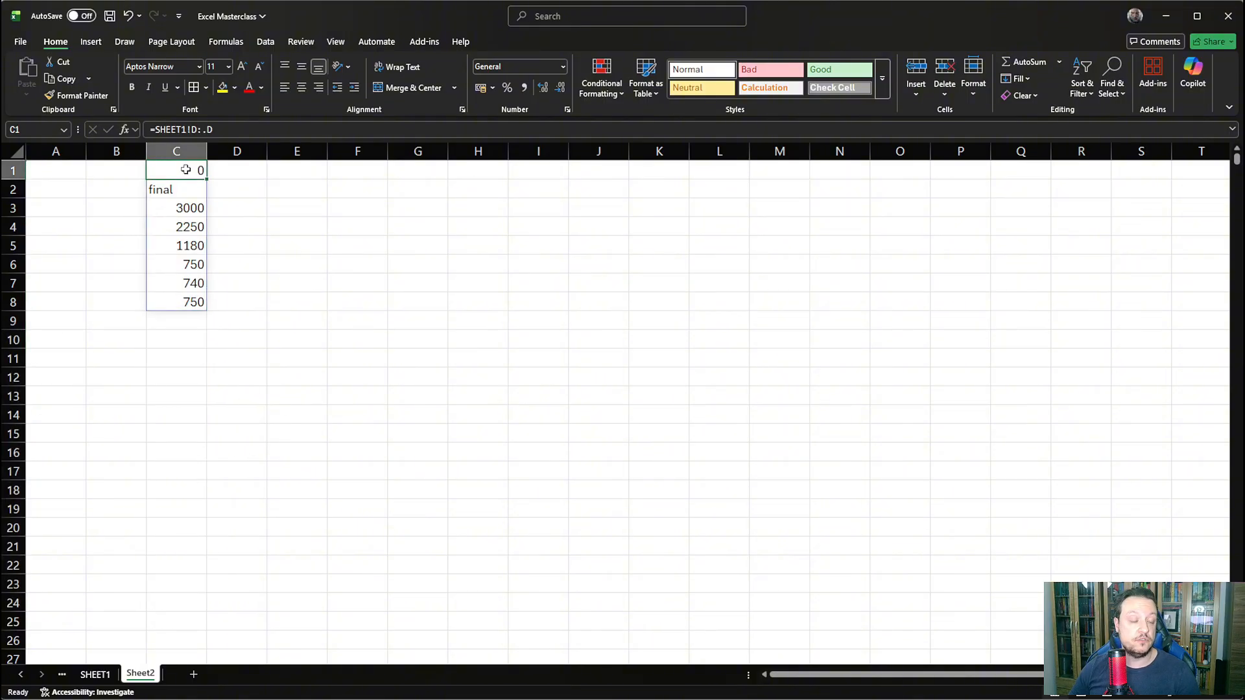
{"action": "left_click", "coordinate": [200, 130]}
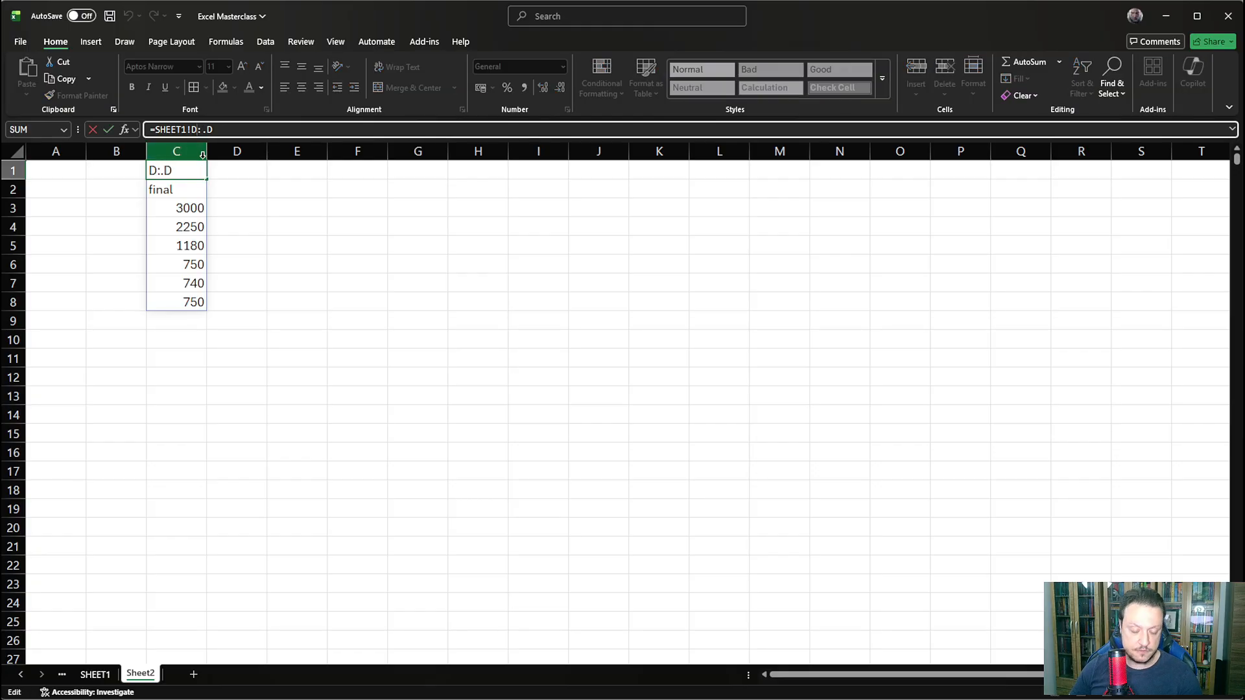
{"action": "type", "text": "."}
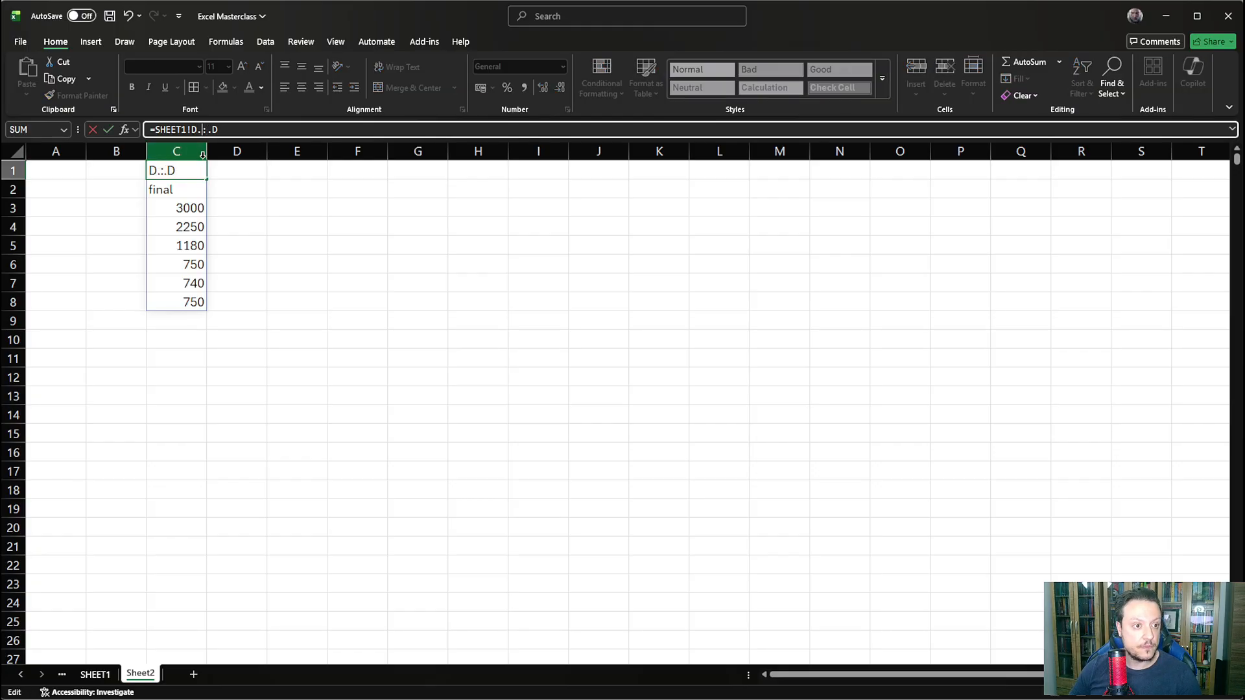
{"action": "key", "text": "Return"}
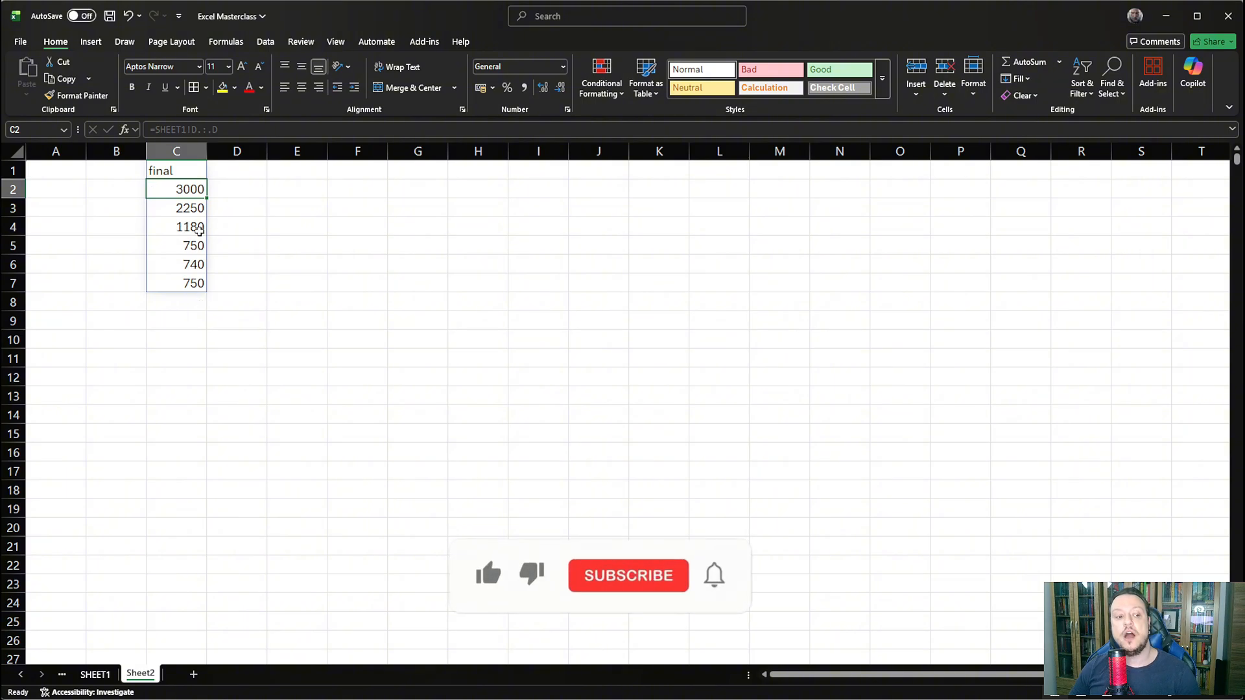
{"action": "left_click", "coordinate": [96, 674]}
{"action": "left_click", "coordinate": [398, 183]}
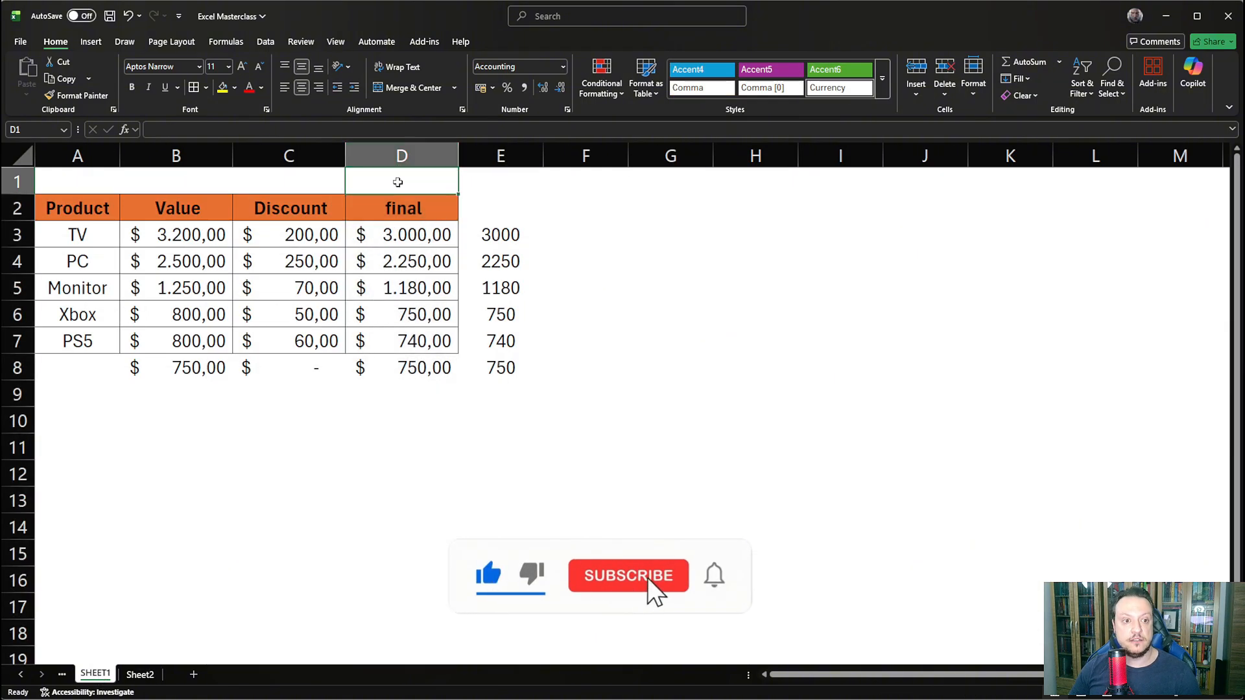
- Enter the text hi in D1 on SHEET1 and check the spilled result in C1 on Sheet2
{"action": "type", "text": "hi"}
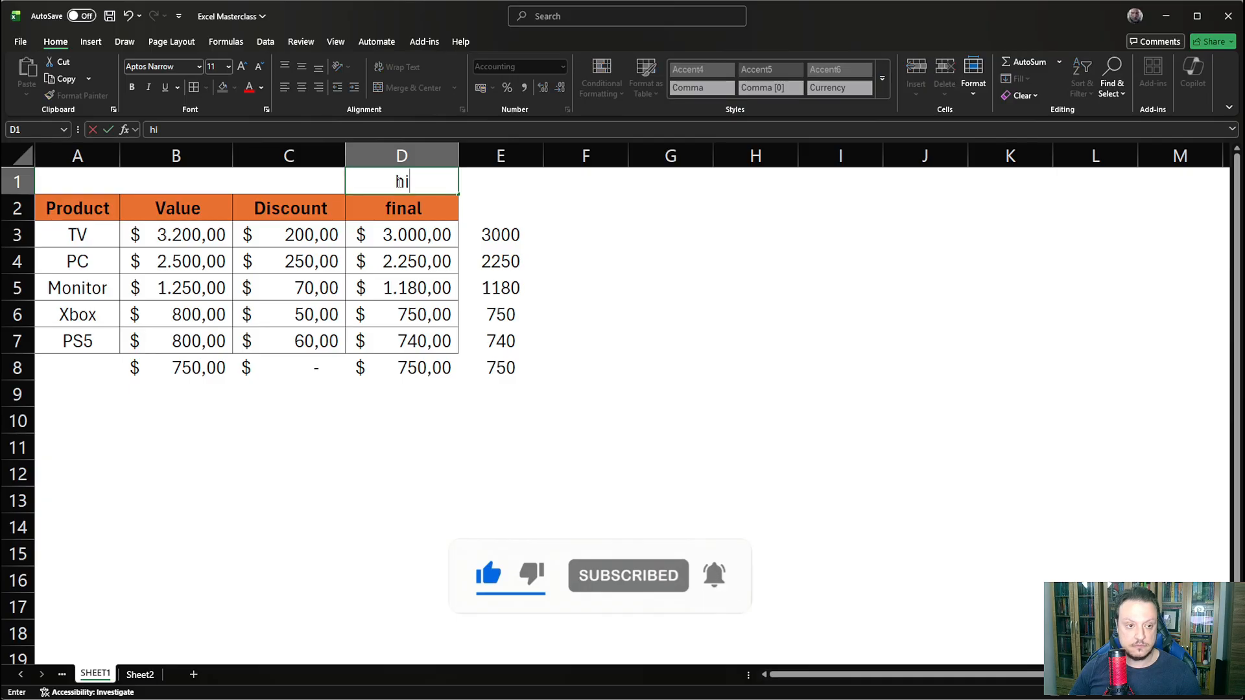
{"action": "key", "text": "Return"}
{"action": "left_click", "coordinate": [140, 675]}
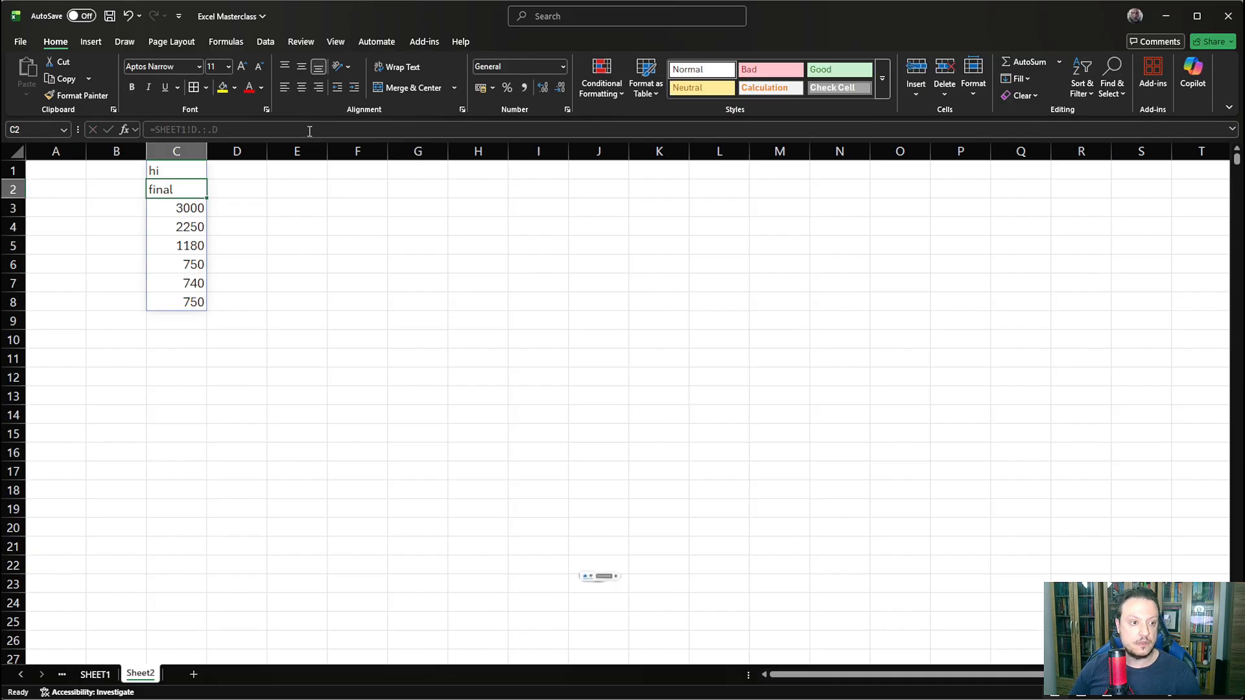
{"action": "left_click", "coordinate": [182, 169]}
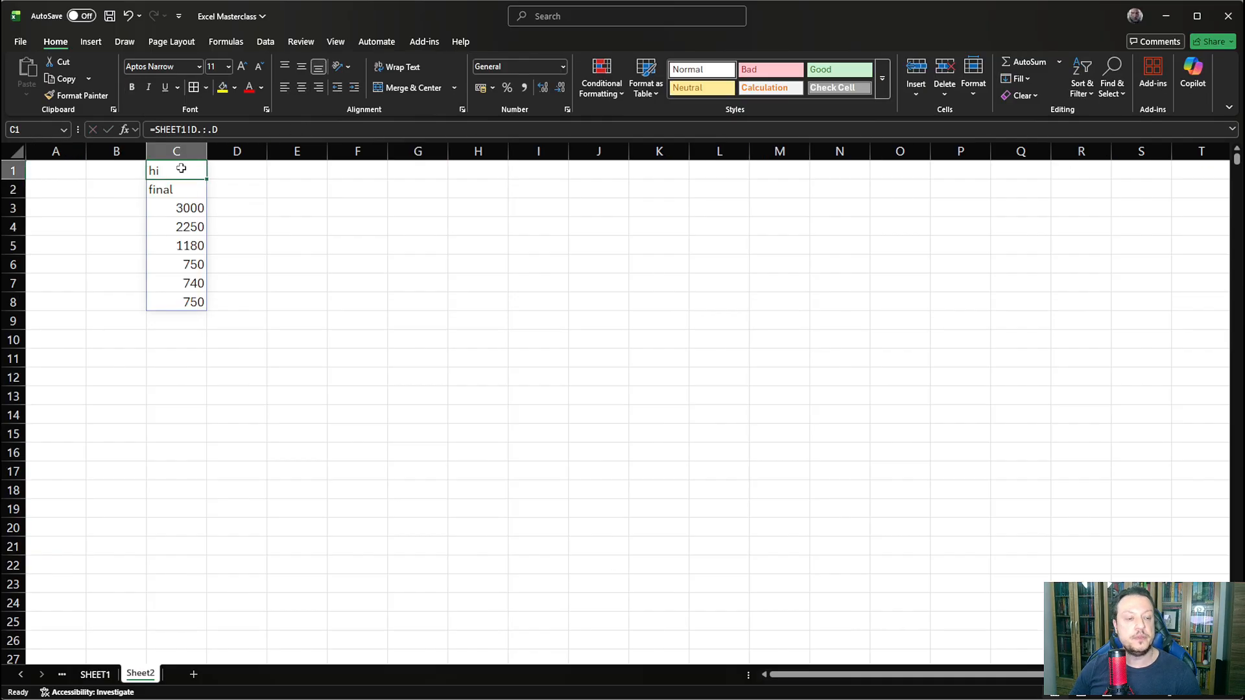
- Clear D1 on SHEET1 and check the spilled column on Sheet2 again
{"action": "left_click", "coordinate": [96, 675]}
{"action": "left_click", "coordinate": [402, 182]}
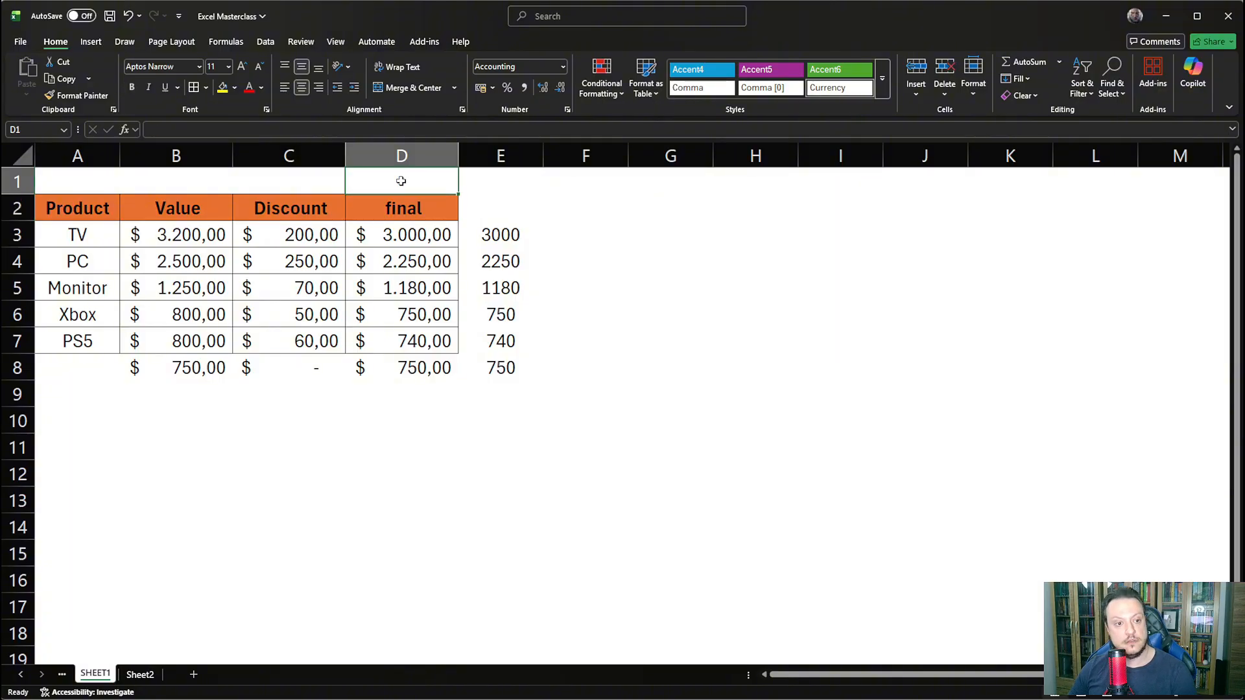
{"action": "left_click", "coordinate": [305, 479]}
{"action": "left_click", "coordinate": [140, 674]}
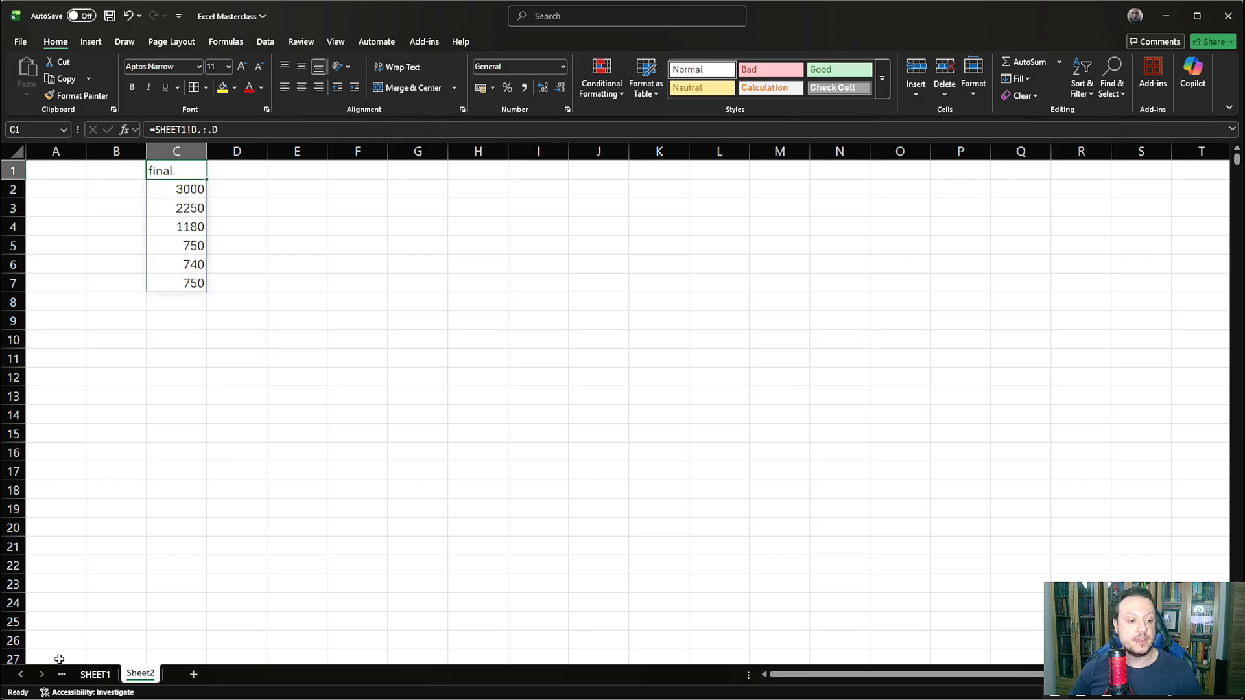
- Open the data validation settings for product cells A3:A15 on SHEET1
{"action": "left_click", "coordinate": [95, 674]}
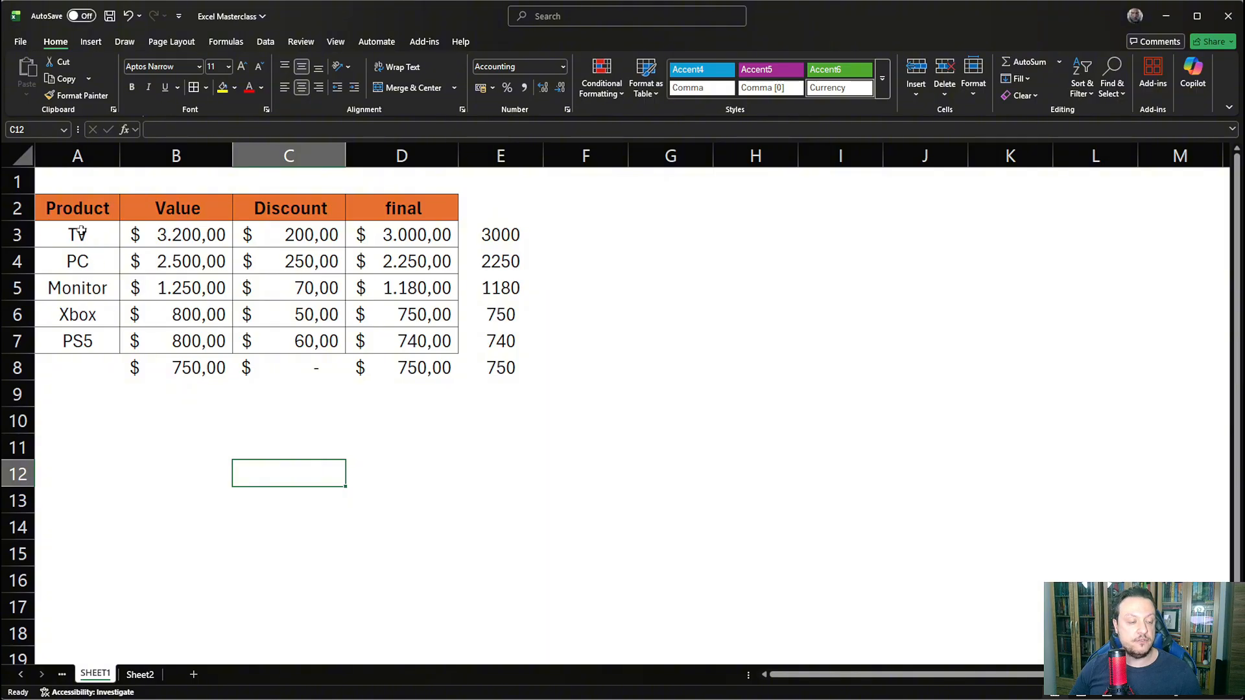
{"action": "left_click_drag", "start_coordinate": [78, 234], "coordinate": [75, 335]}
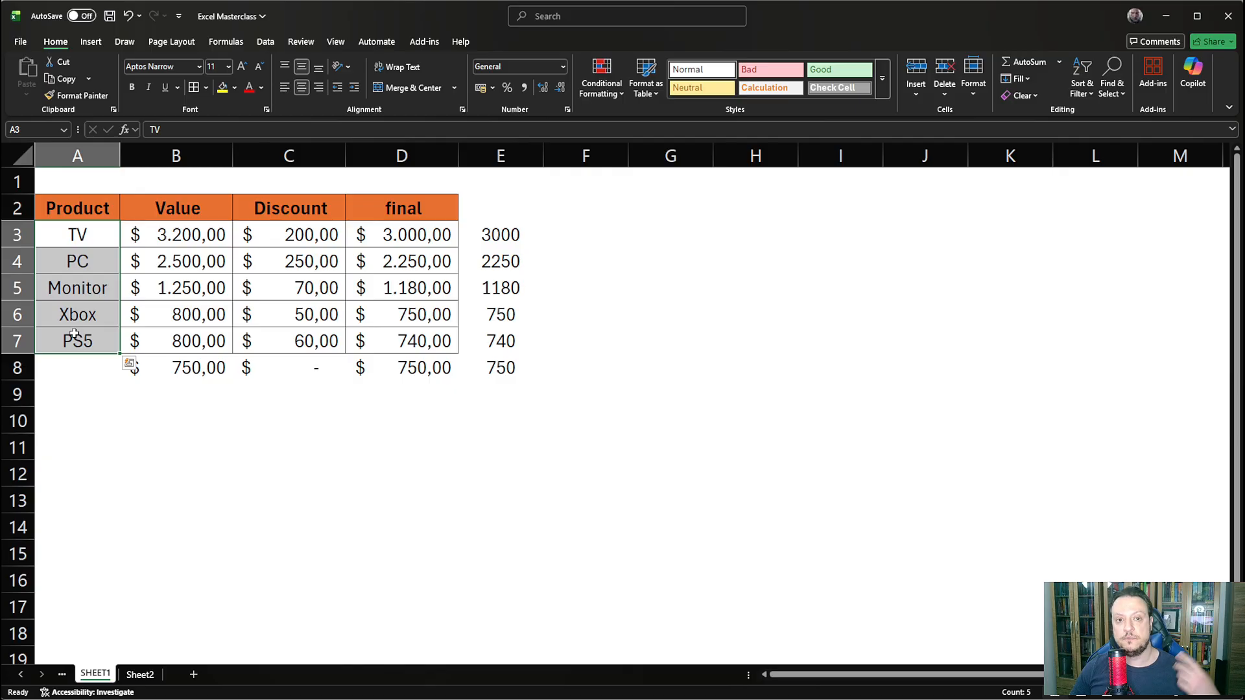
{"action": "left_click", "coordinate": [80, 235]}
{"action": "left_click_drag", "start_coordinate": [80, 234], "coordinate": [75, 554]}
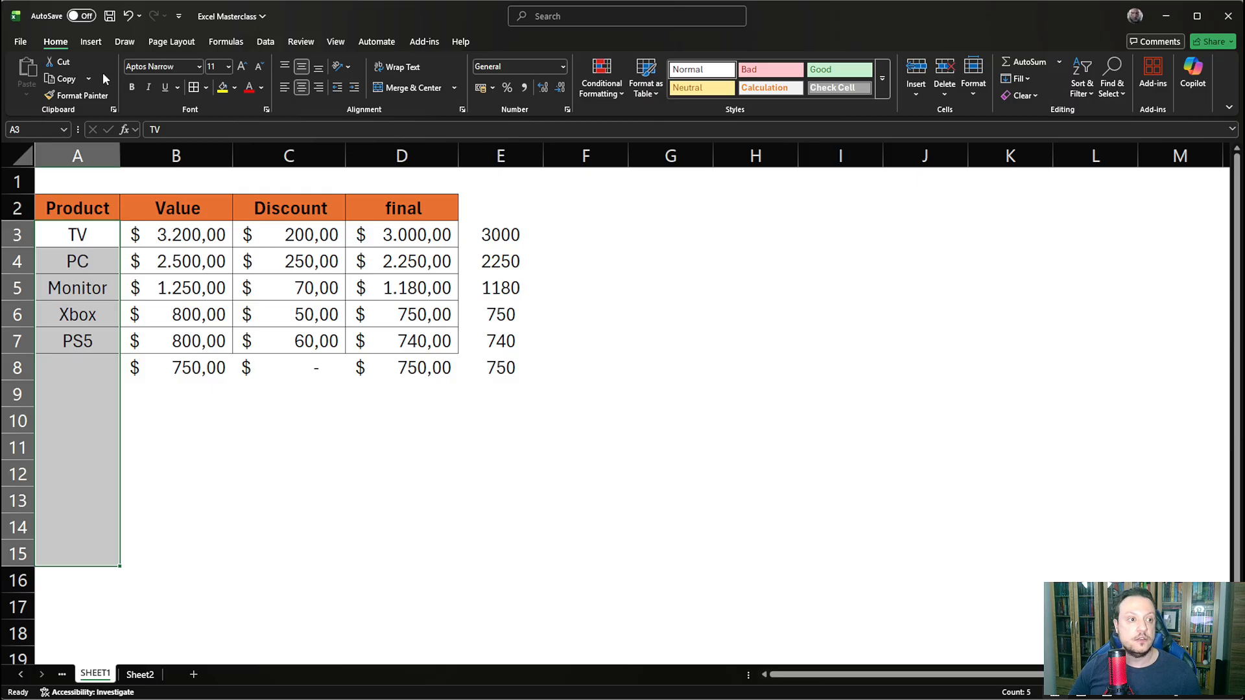
{"action": "left_click", "coordinate": [90, 43]}
{"action": "left_click", "coordinate": [124, 41]}
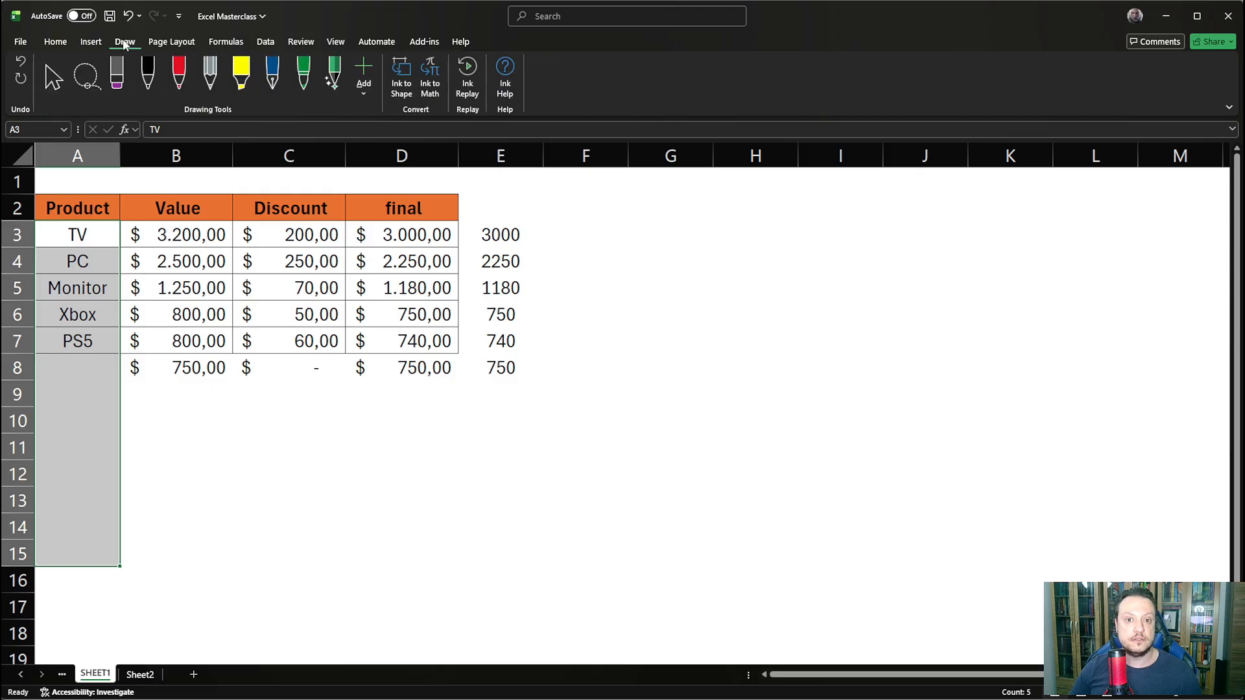
{"action": "left_click", "coordinate": [266, 42]}
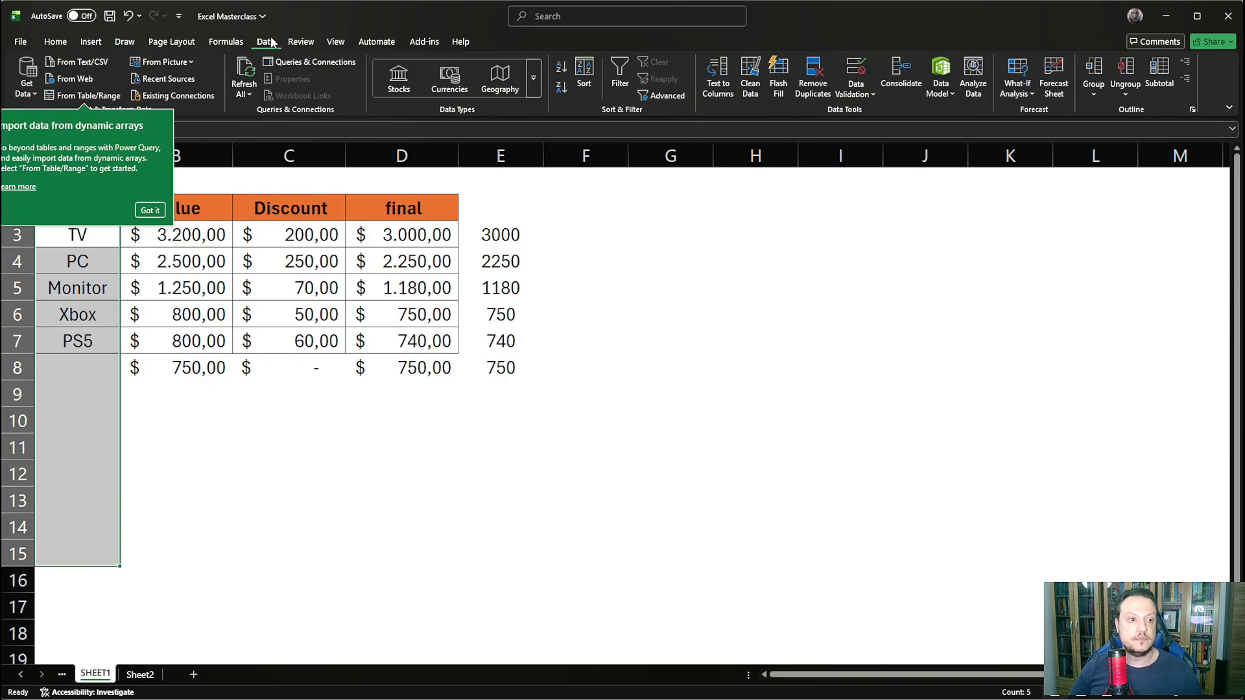
{"action": "left_click", "coordinate": [871, 96]}
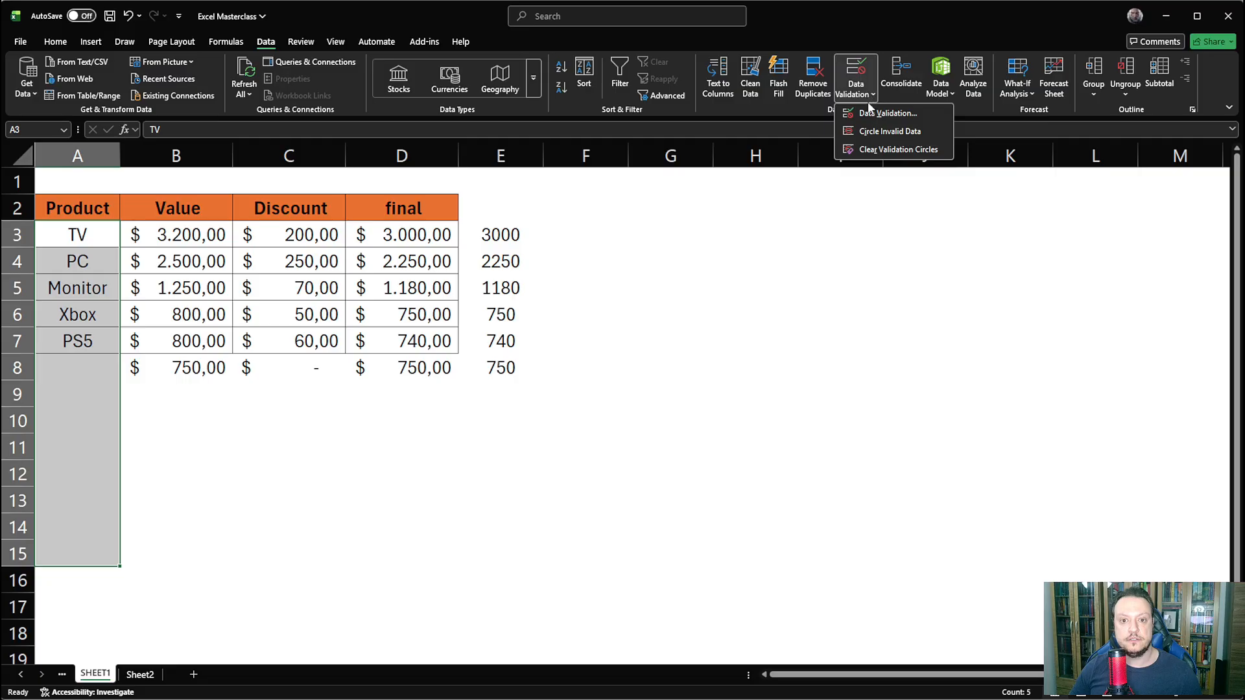
{"action": "left_click", "coordinate": [873, 110]}
- Restrict the selected cells to a list with the source =$A$3:$A$15 and apply the validation
{"action": "left_click", "coordinate": [542, 207]}
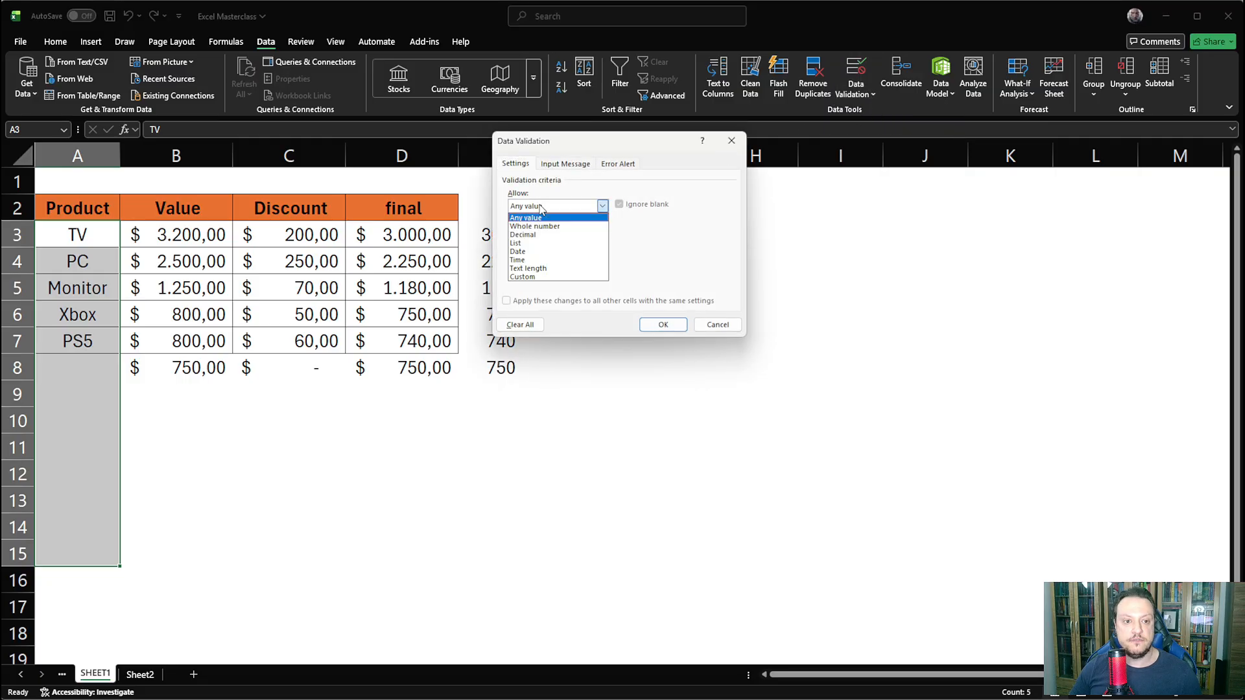
{"action": "left_click", "coordinate": [533, 244]}
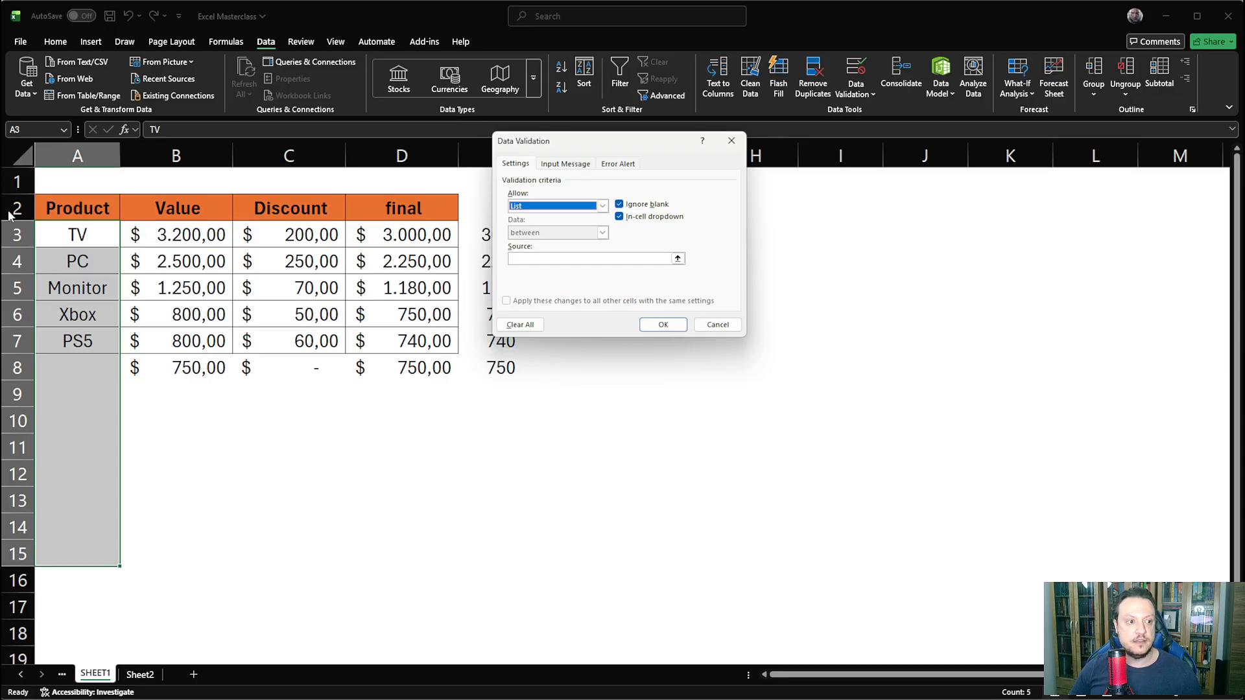
{"action": "left_click", "coordinate": [557, 259]}
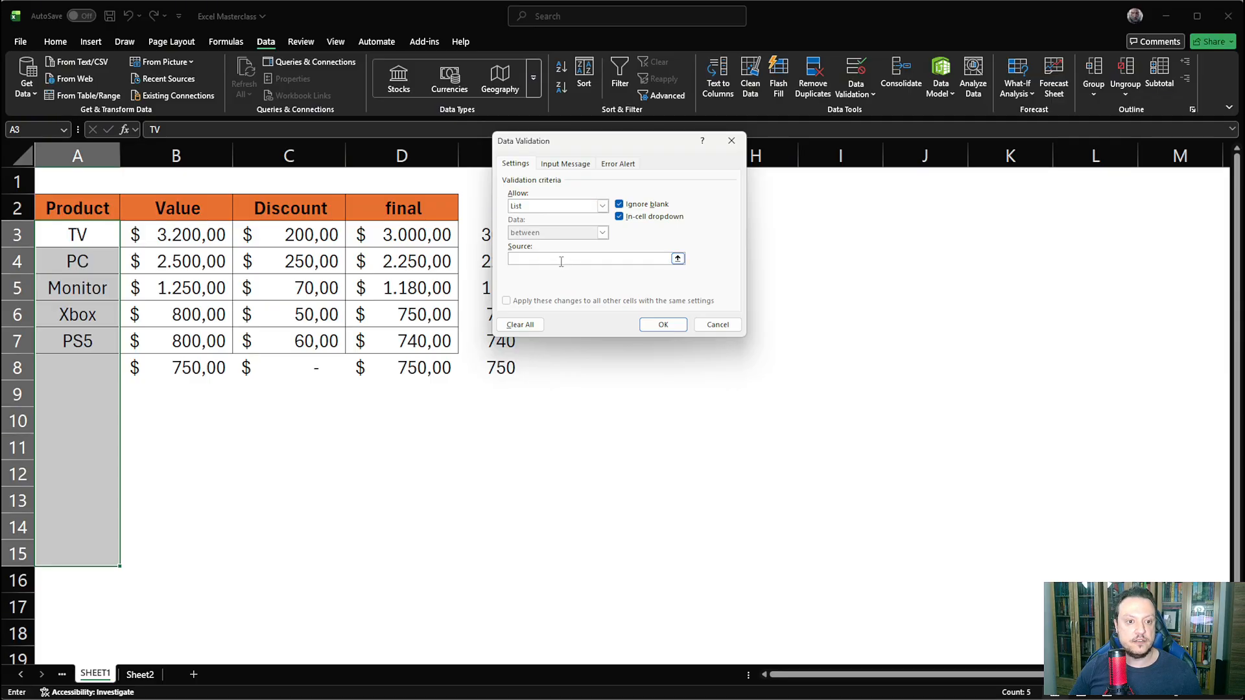
{"action": "left_click_drag", "start_coordinate": [71, 235], "coordinate": [50, 552]}
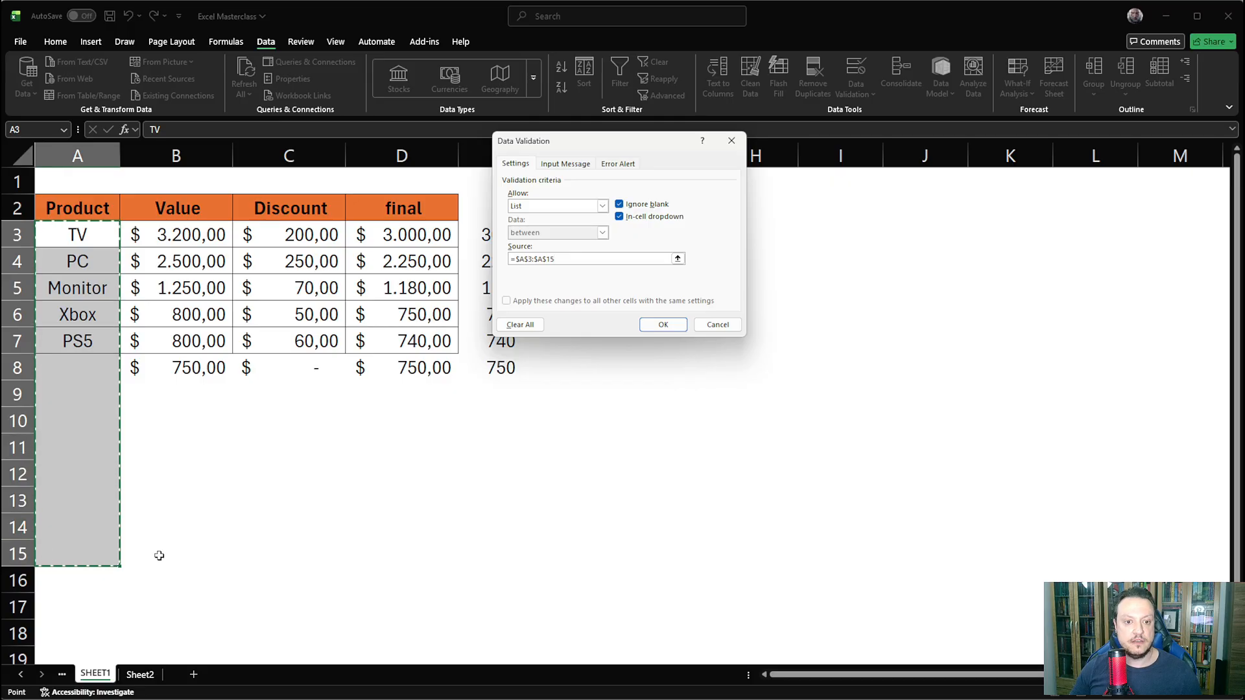
{"action": "left_click", "coordinate": [663, 326]}
{"action": "left_click", "coordinate": [656, 337]}
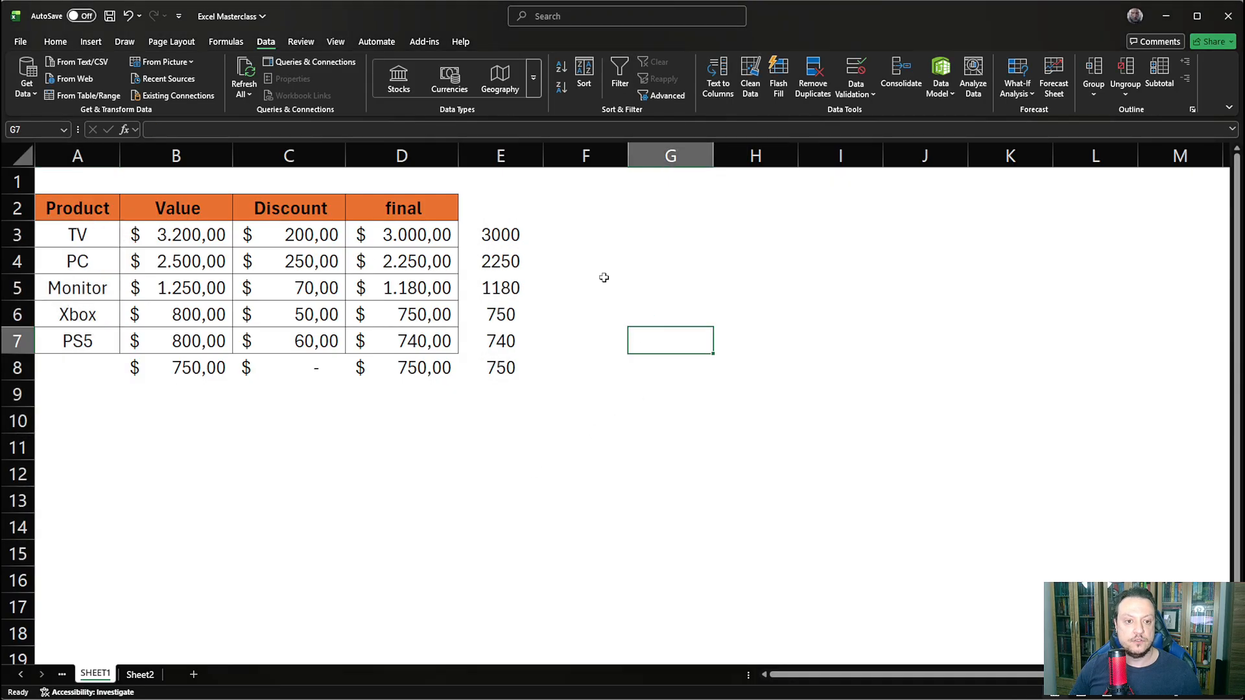
{"action": "left_click", "coordinate": [398, 392]}
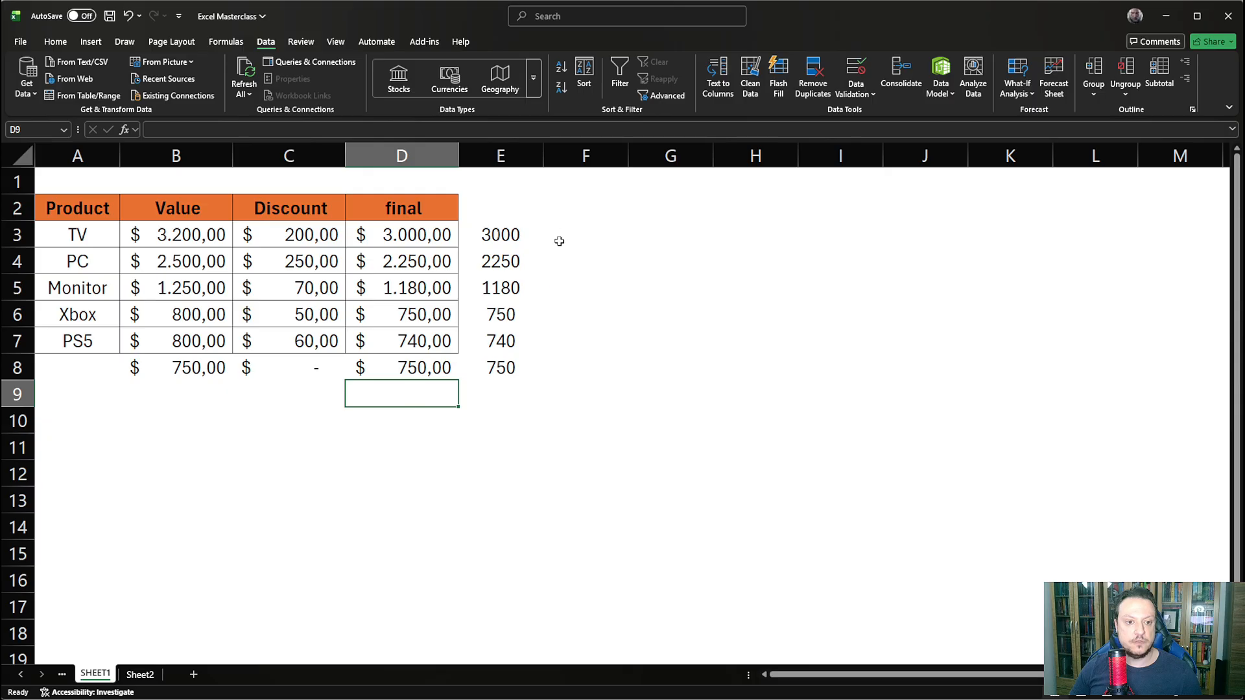
{"action": "left_click", "coordinate": [624, 228]}
{"action": "left_click", "coordinate": [649, 229]}
{"action": "left_click", "coordinate": [640, 258]}
{"action": "left_click", "coordinate": [539, 314]}
{"action": "left_click", "coordinate": [548, 367]}
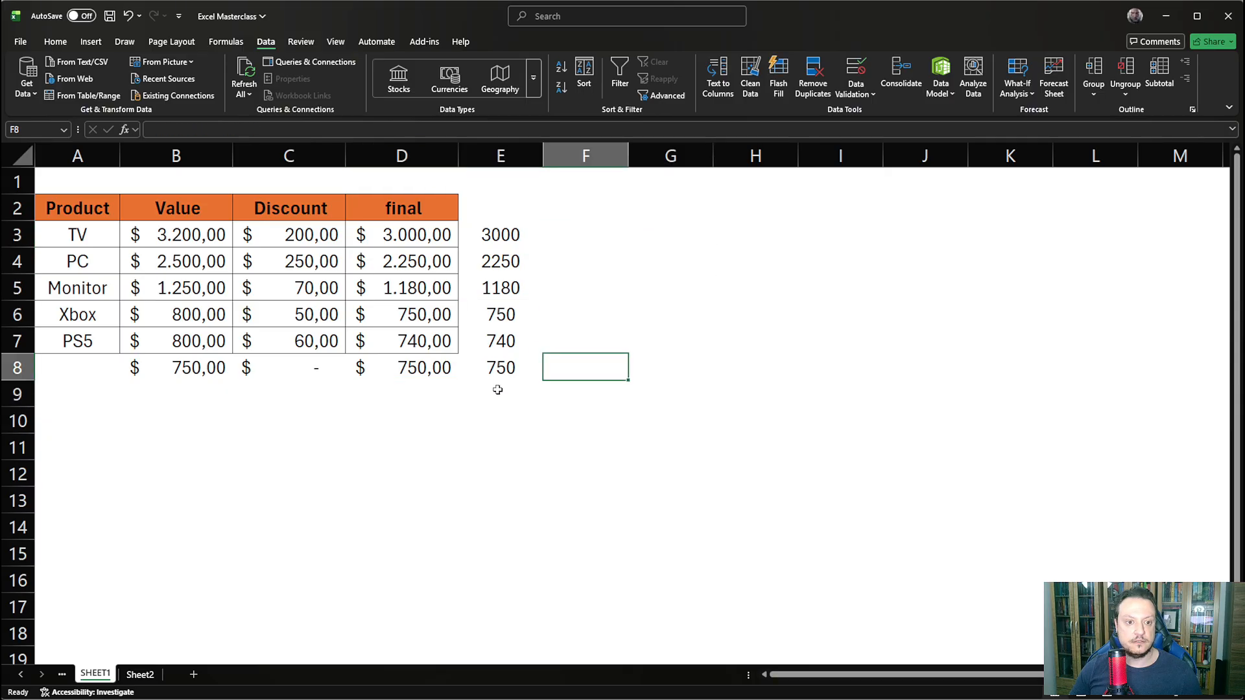
{"action": "left_click", "coordinate": [402, 395]}
{"action": "left_click", "coordinate": [214, 399]}
- Examine the product dropdown in A9 for blank entries after the last product
{"action": "left_click", "coordinate": [62, 395]}
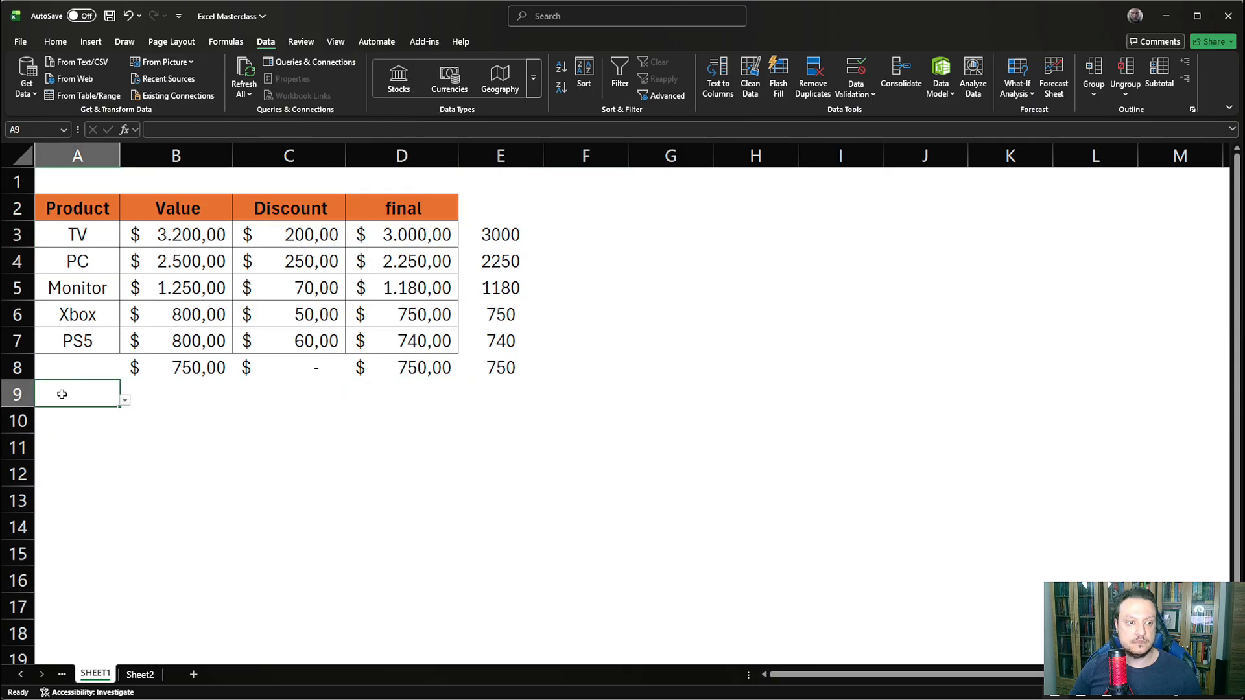
{"action": "left_click", "coordinate": [124, 402]}
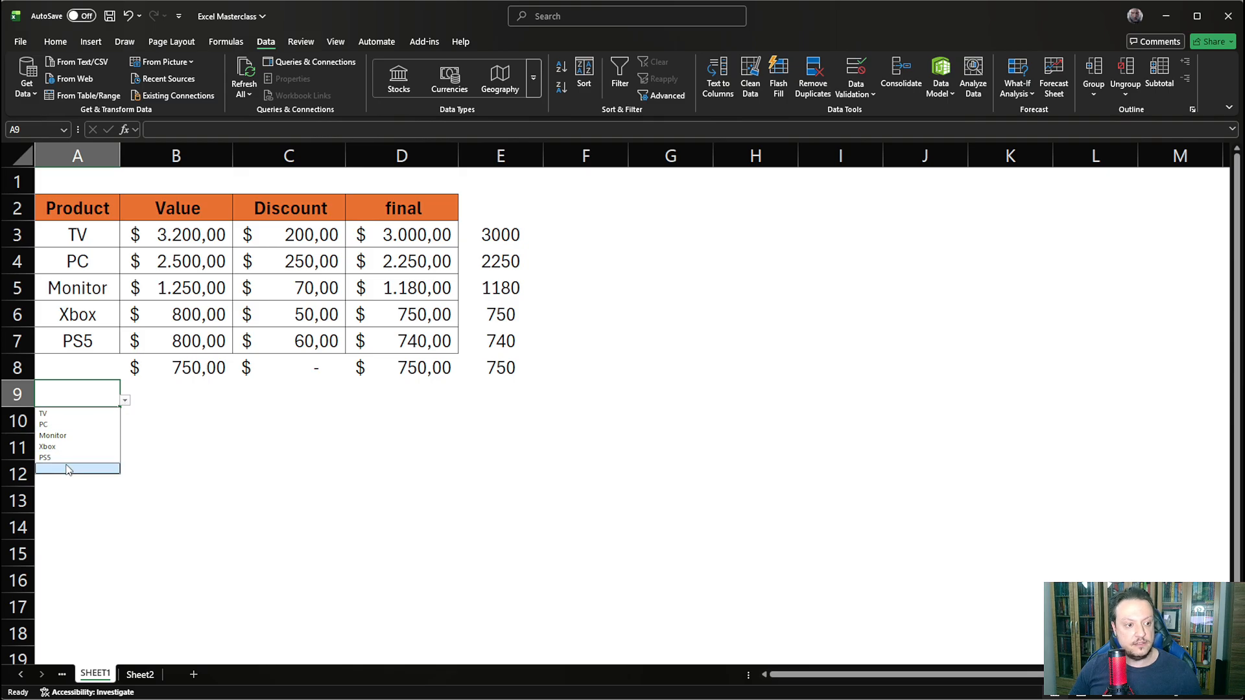
{"action": "left_click", "coordinate": [65, 471]}
{"action": "left_click", "coordinate": [76, 502]}
{"action": "left_click", "coordinate": [96, 393]}
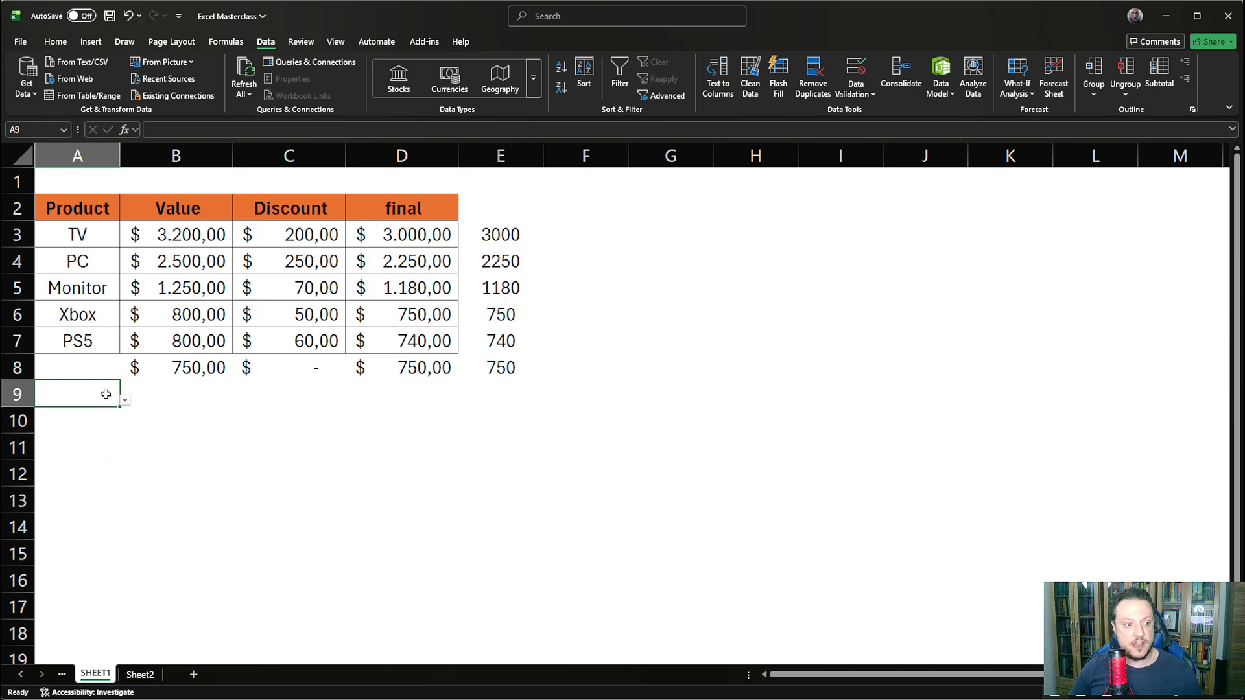
{"action": "left_click", "coordinate": [124, 400]}
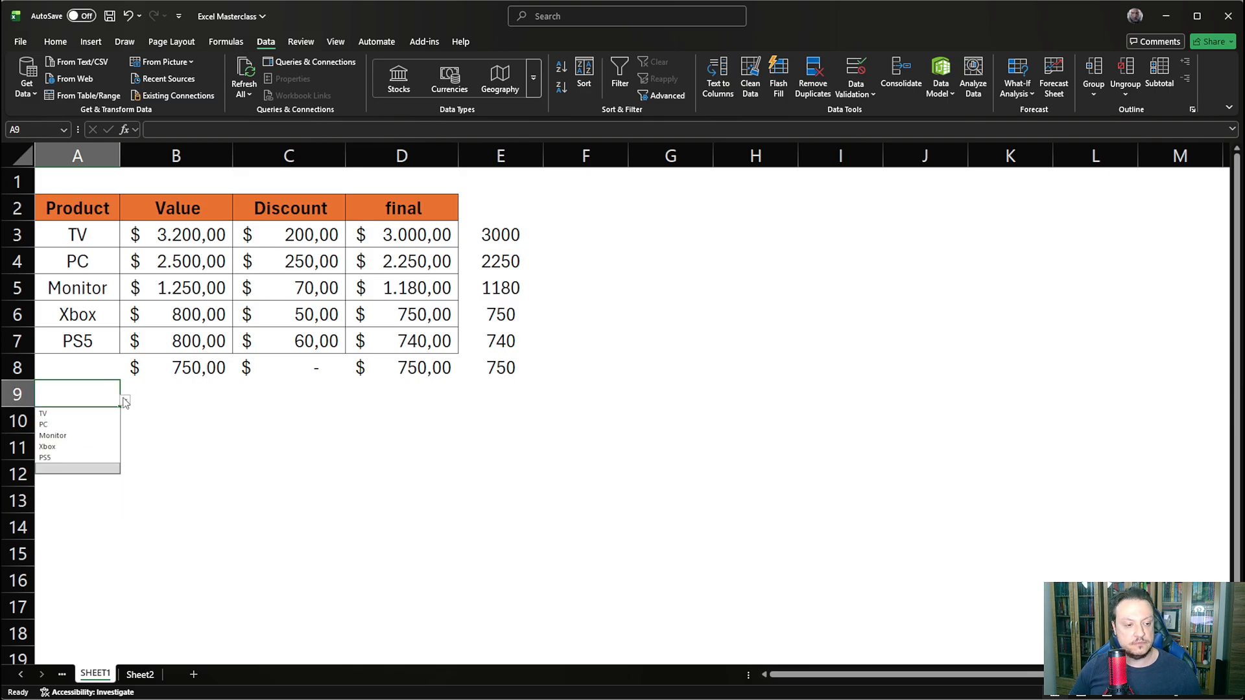
{"action": "left_click", "coordinate": [81, 560]}
{"action": "left_click", "coordinate": [98, 387]}
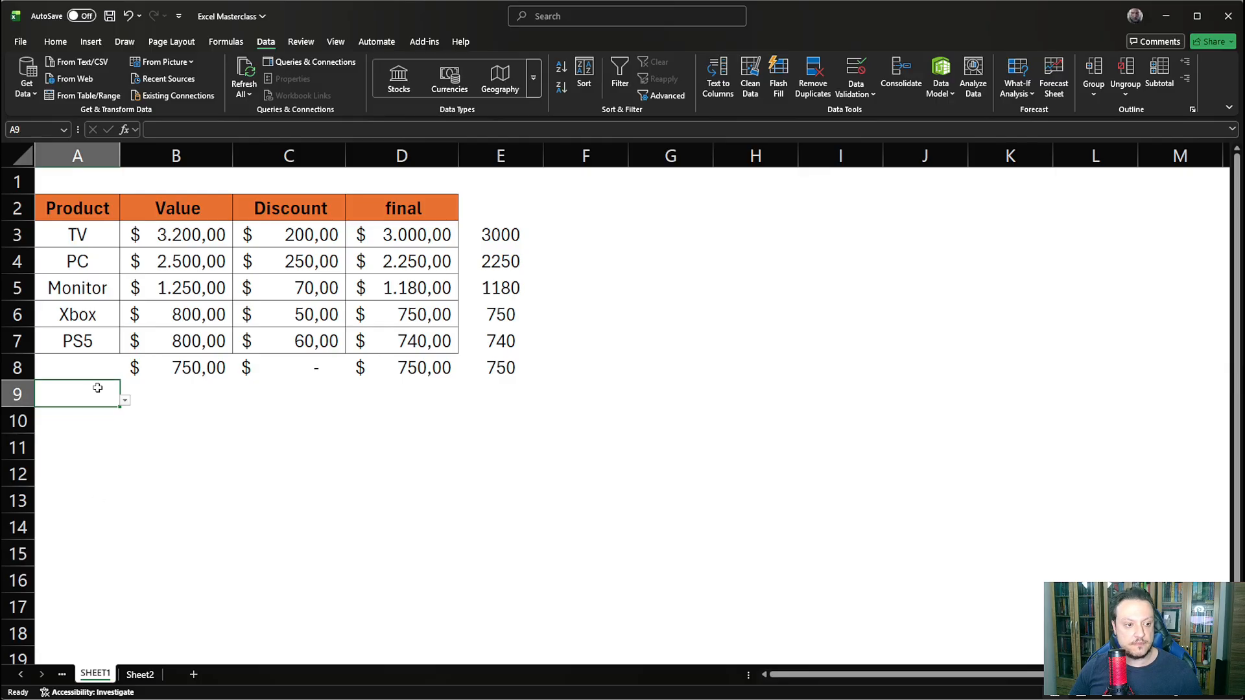
{"action": "left_click", "coordinate": [124, 402]}
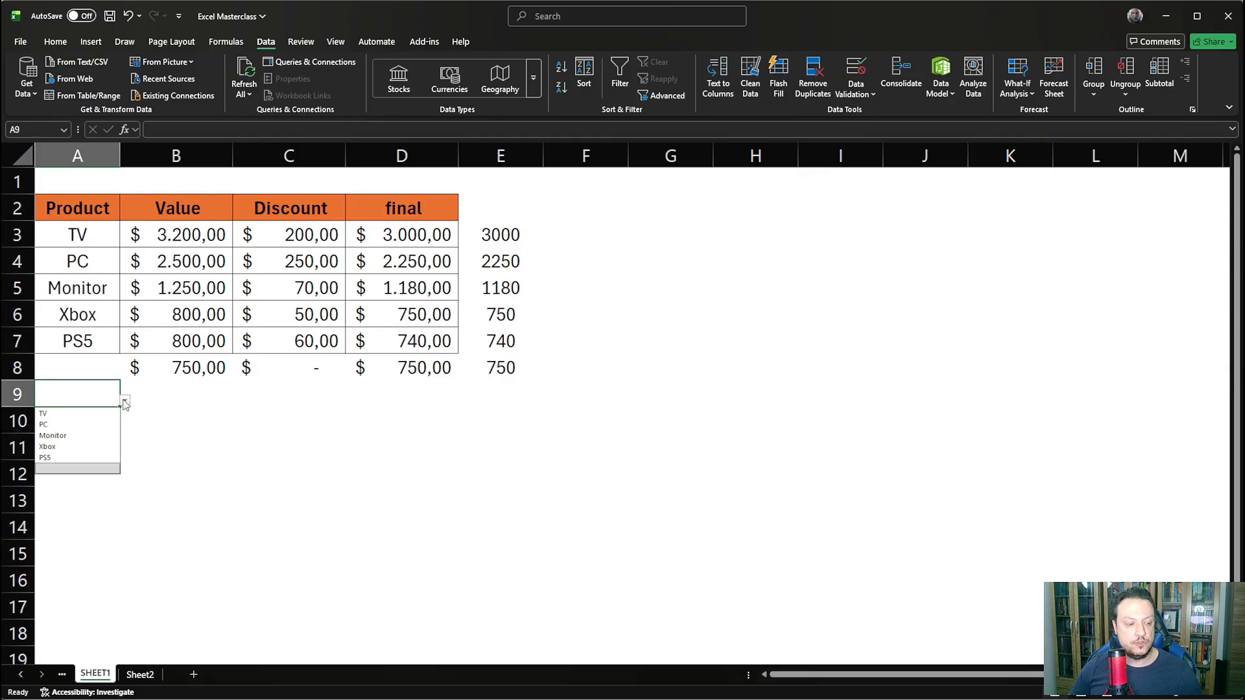
- Change the list source of A9's data validation to =$A$3:.$A$15 to trim trailing blanks, and check its dropdown
{"action": "left_click", "coordinate": [856, 91]}
{"action": "left_click", "coordinate": [868, 114]}
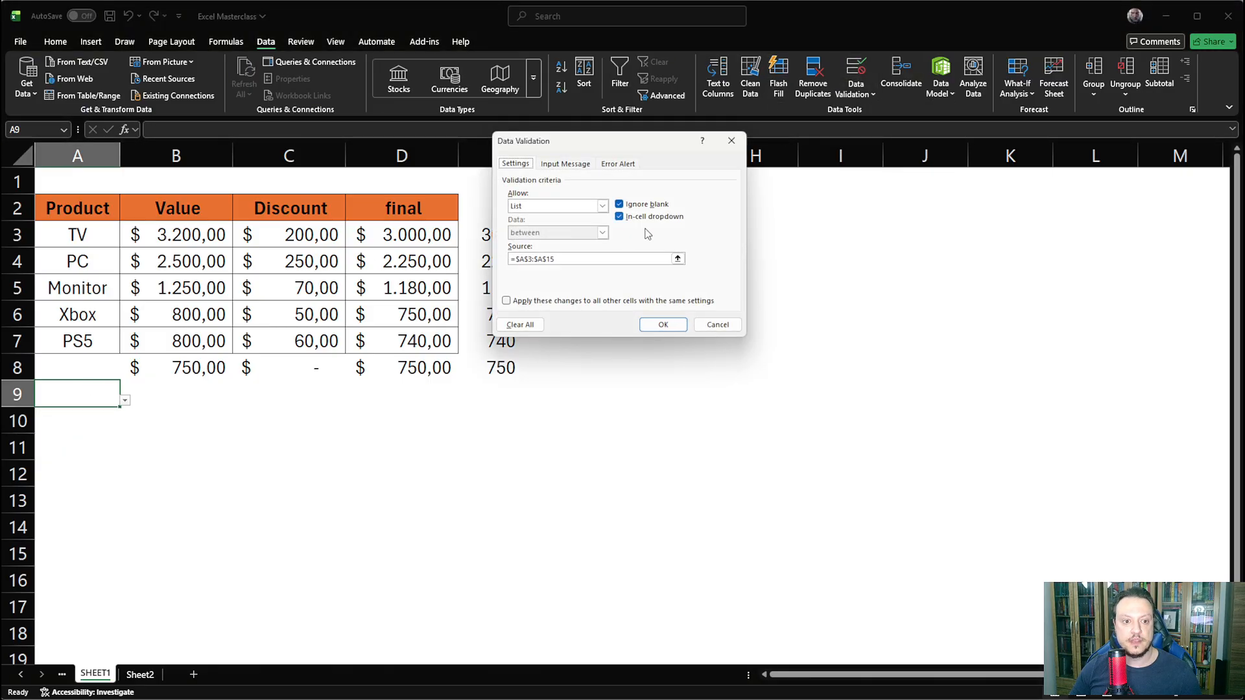
{"action": "left_click", "coordinate": [535, 259]}
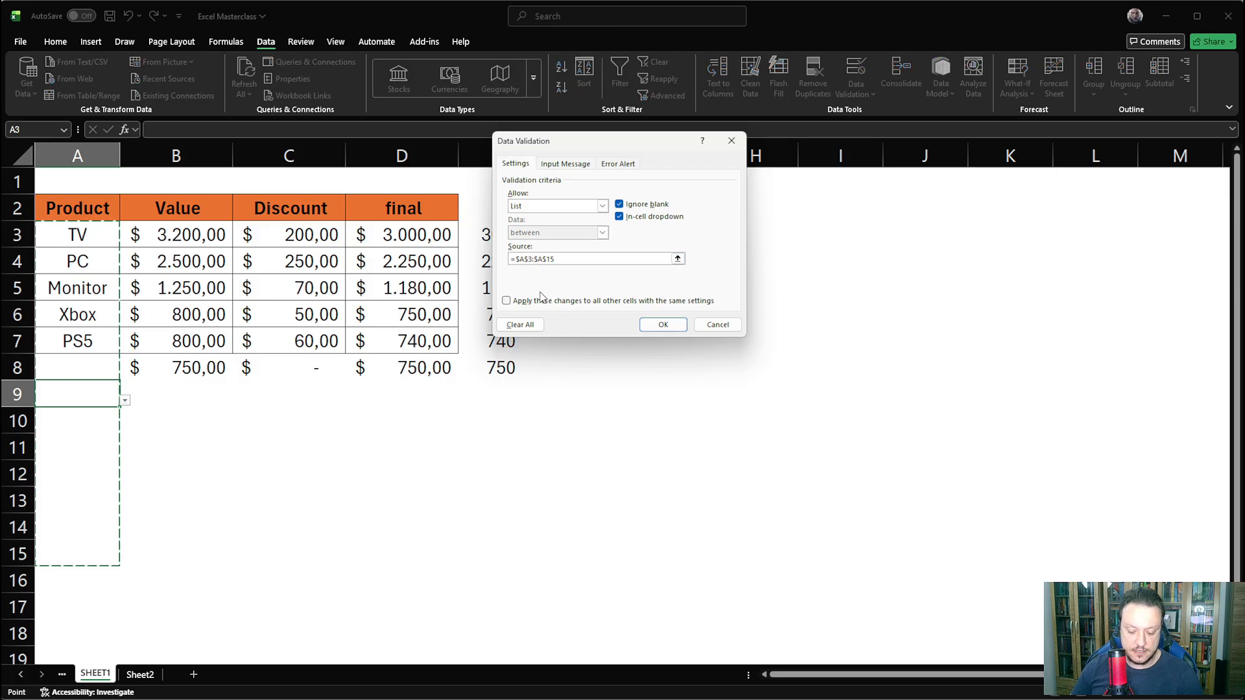
{"action": "left_click", "coordinate": [542, 258]}
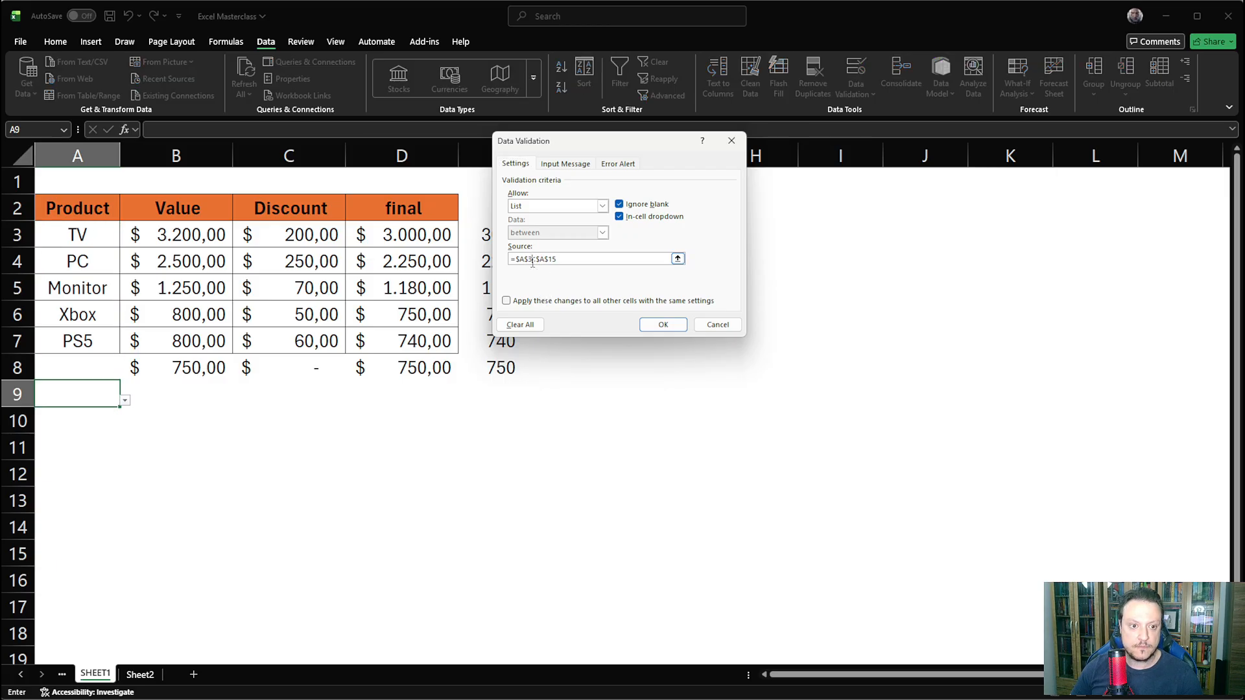
{"action": "type", "text": "."}
{"action": "left_click", "coordinate": [663, 324]}
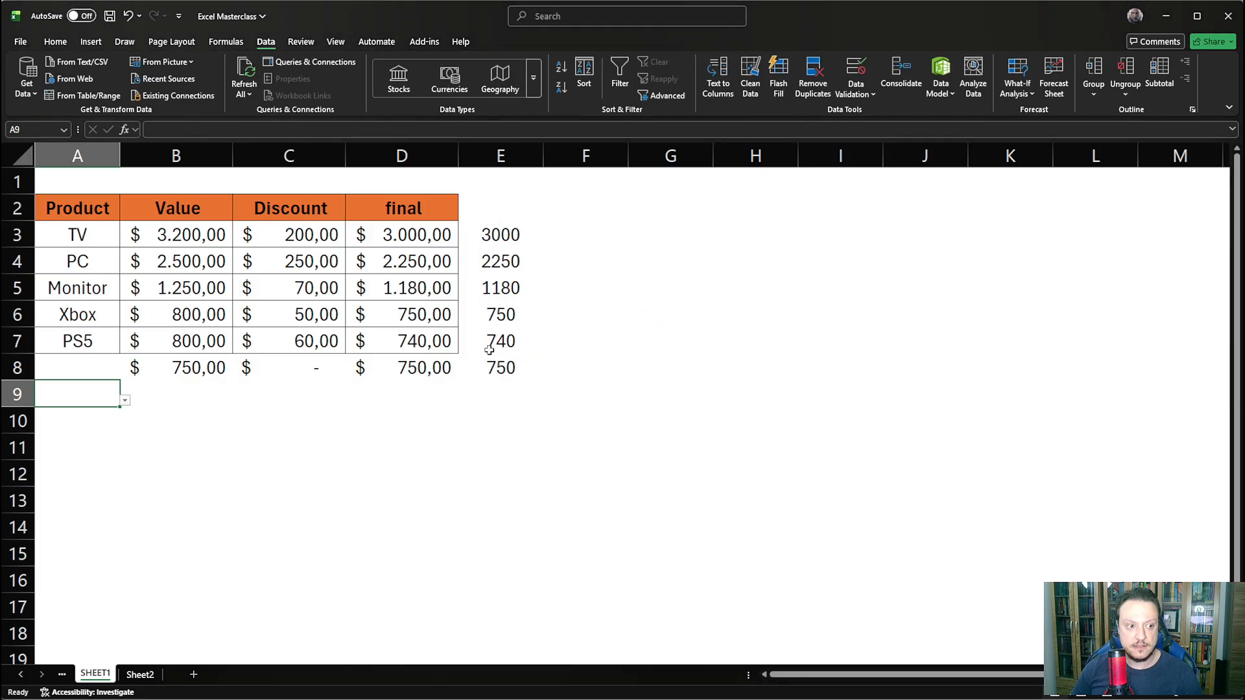
{"action": "left_click", "coordinate": [125, 400]}
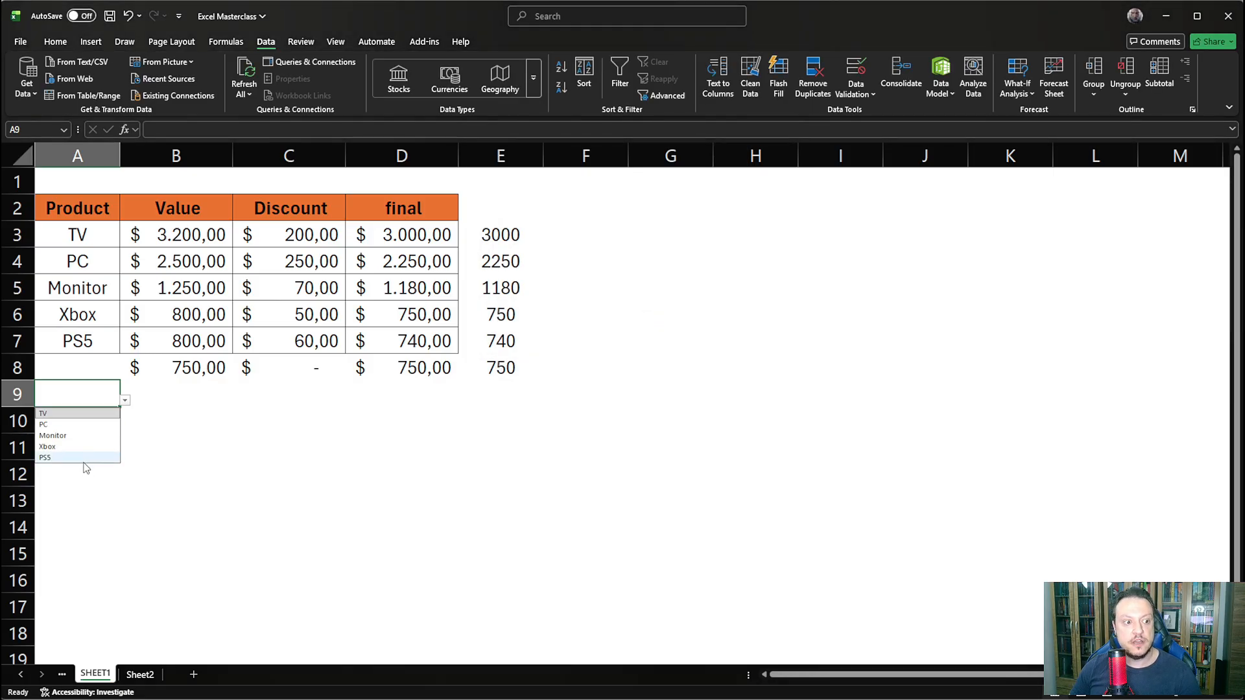
{"action": "left_click", "coordinate": [78, 494]}
- Enter the product PS4 in A8 and check the dropdown list in A9
{"action": "left_click", "coordinate": [73, 361]}
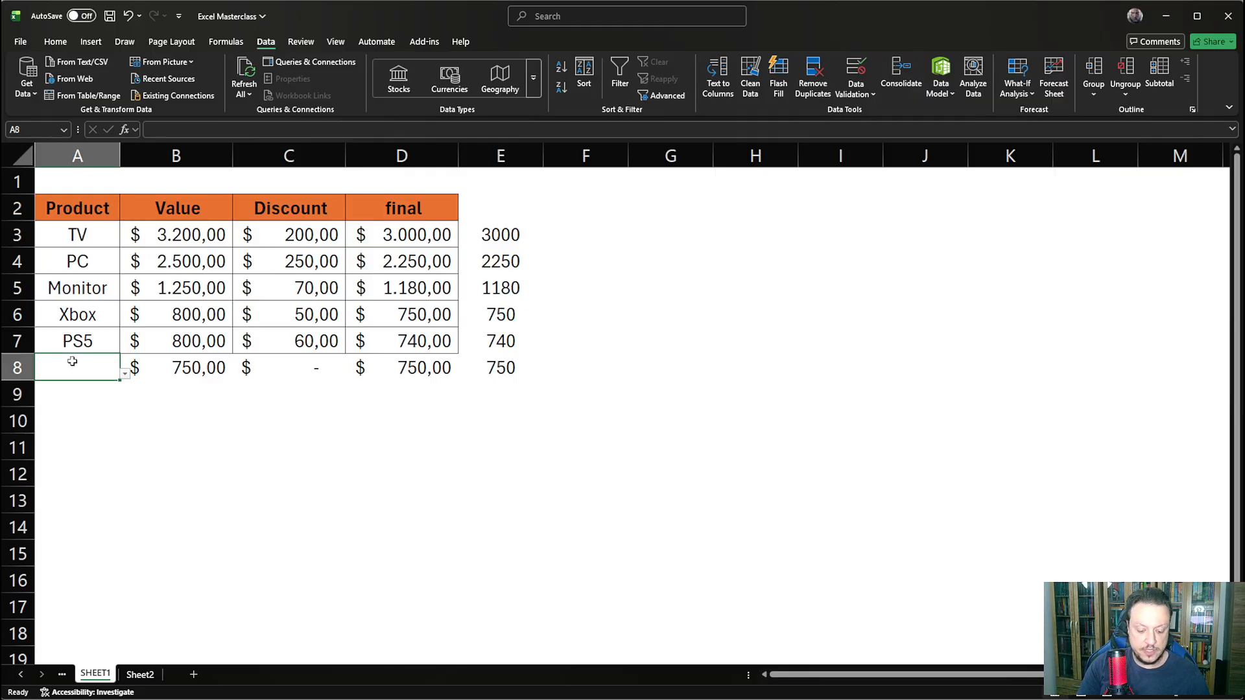
{"action": "type", "text": "PS4"}
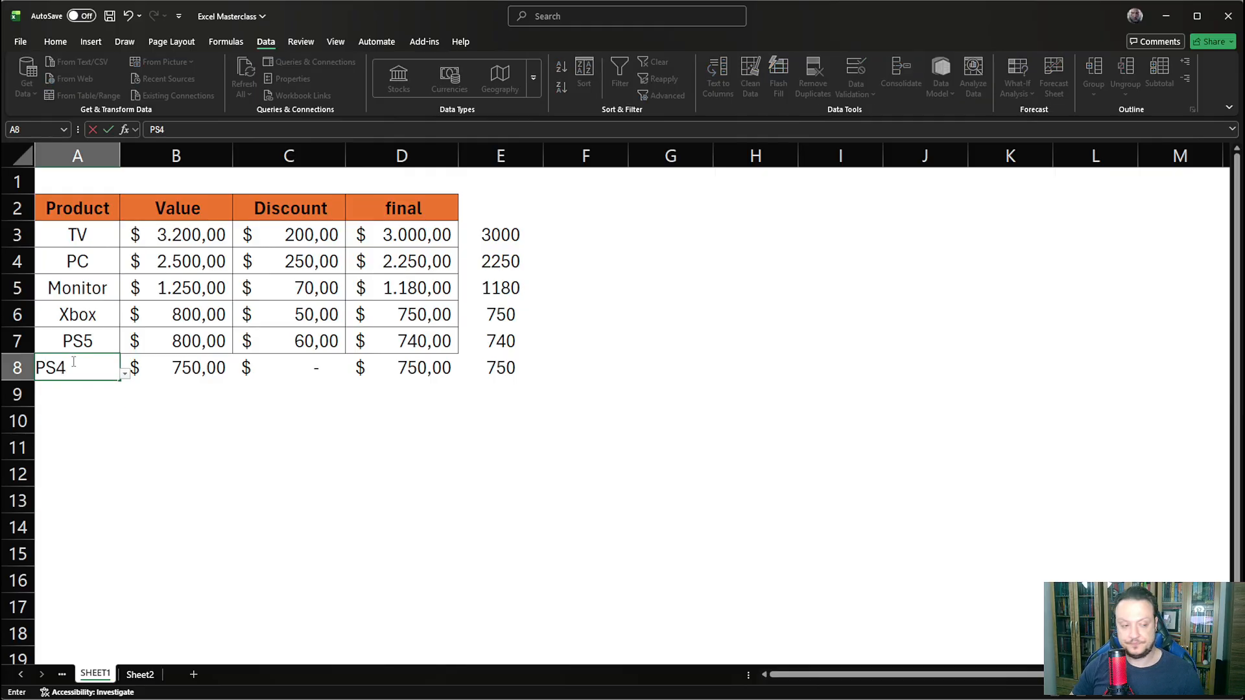
{"action": "key", "text": "Return"}
{"action": "left_click", "coordinate": [125, 400]}
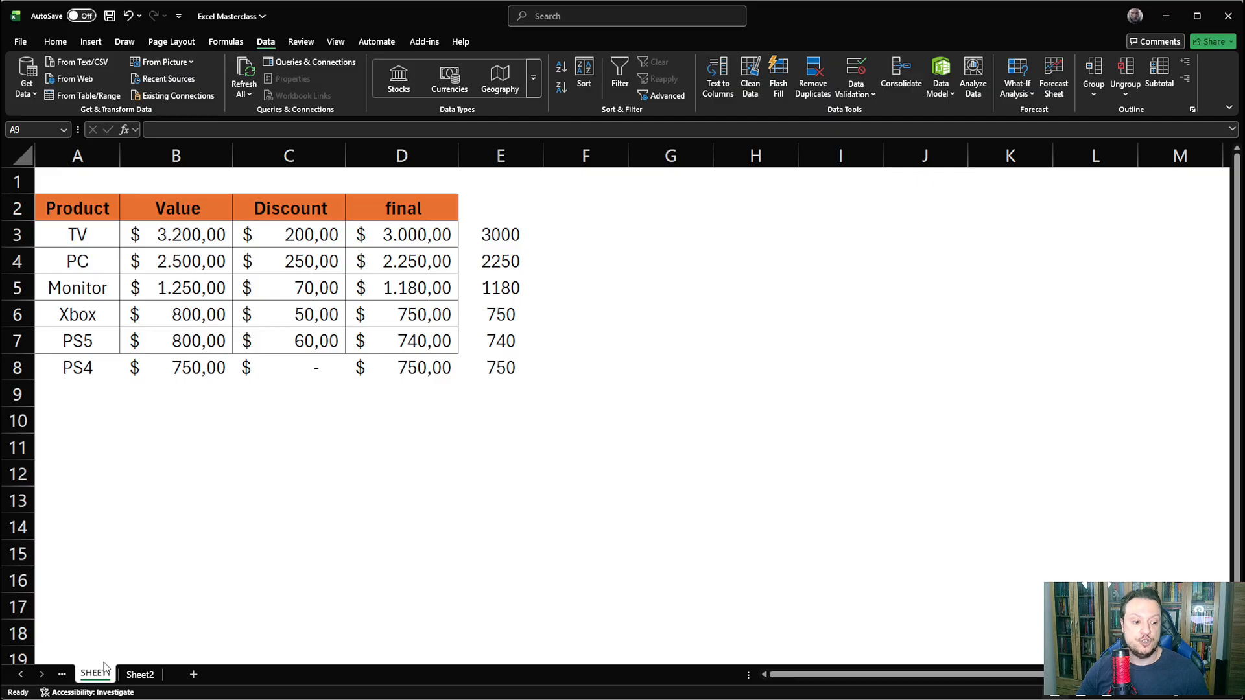
- Copy the whole column C on Sheet2 and paste it into column E
{"action": "left_click", "coordinate": [139, 675]}
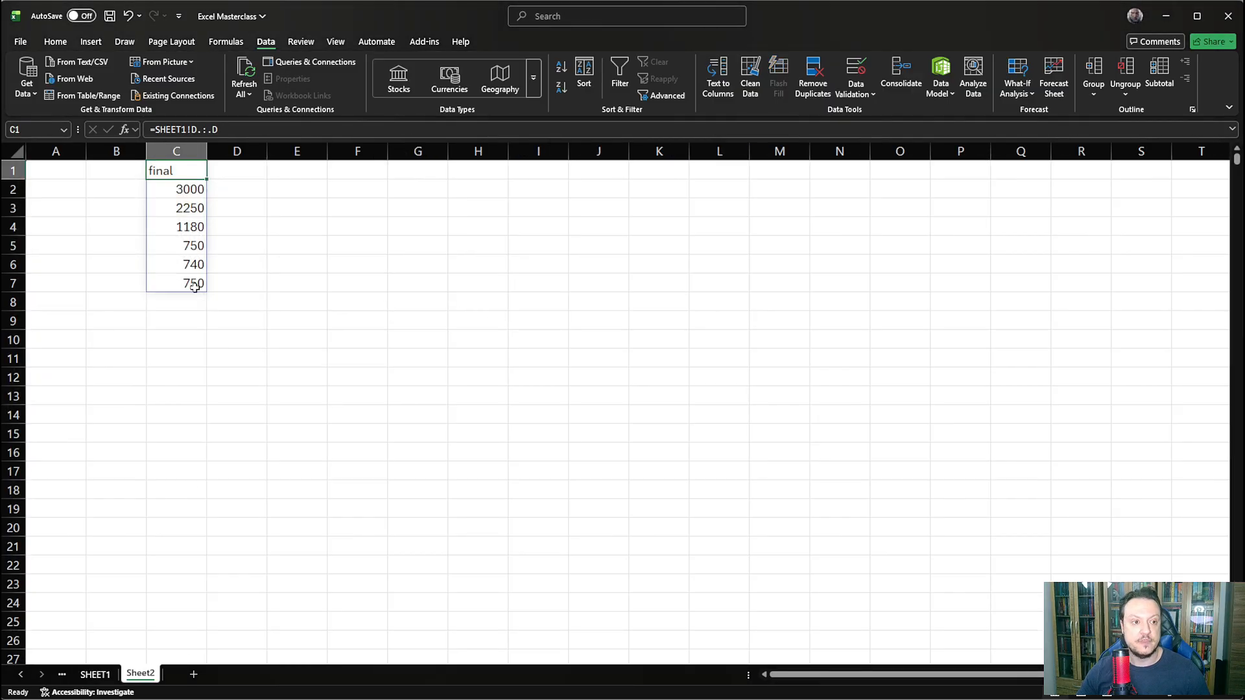
{"action": "left_click", "coordinate": [176, 151]}
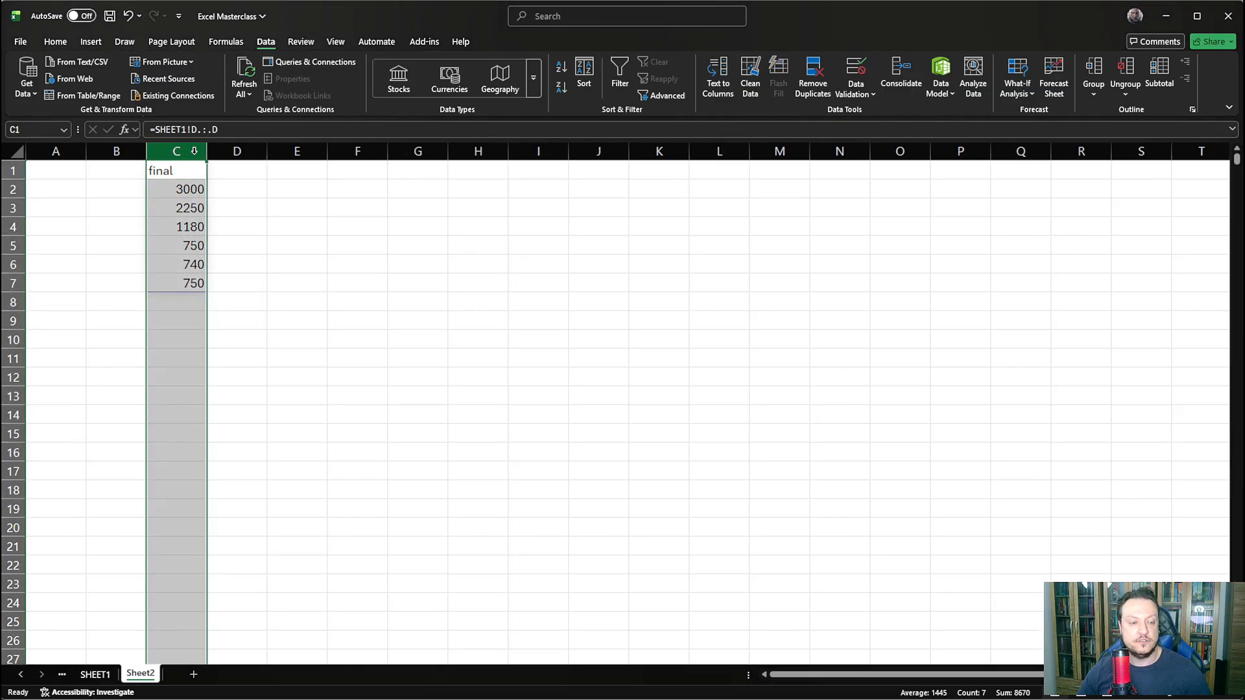
{"action": "key", "text": "ctrl+c"}
{"action": "left_click", "coordinate": [289, 151]}
{"action": "key", "text": "ctrl+v"}
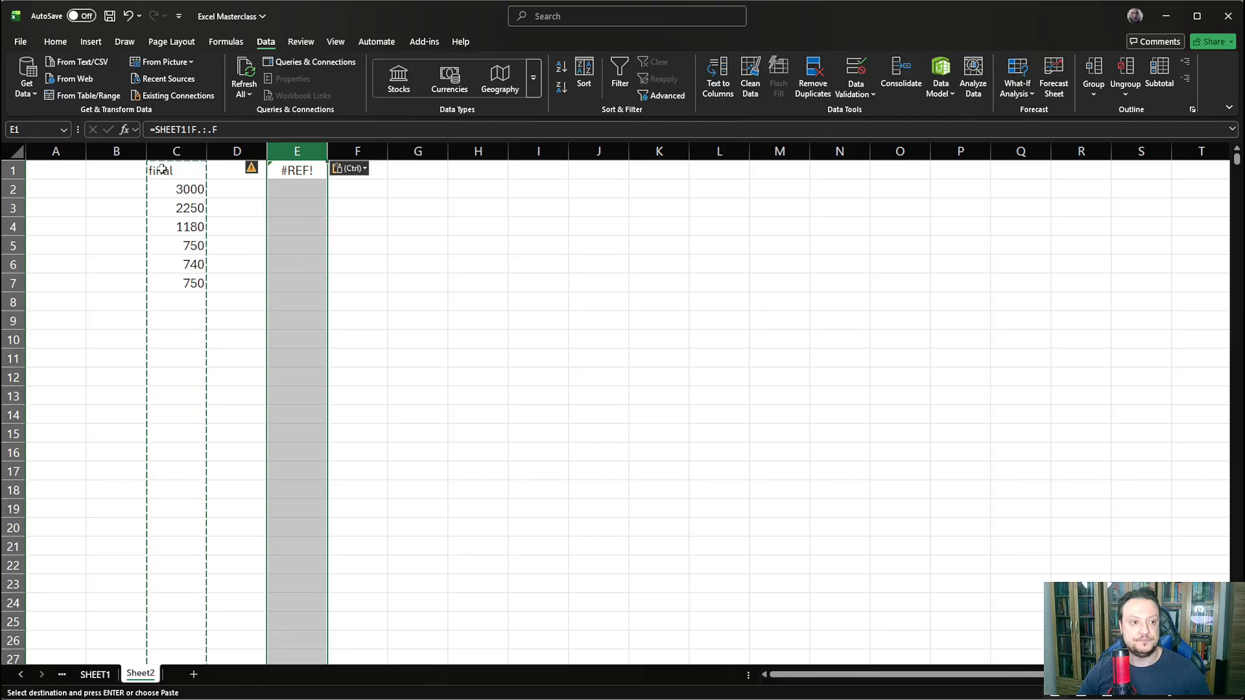
- Replace the formula in Sheet2's E1 with a reference to the whole column D of SHEET1, =SHEET1!D:D
{"action": "left_click", "coordinate": [161, 170]}
{"action": "left_click", "coordinate": [297, 170]}
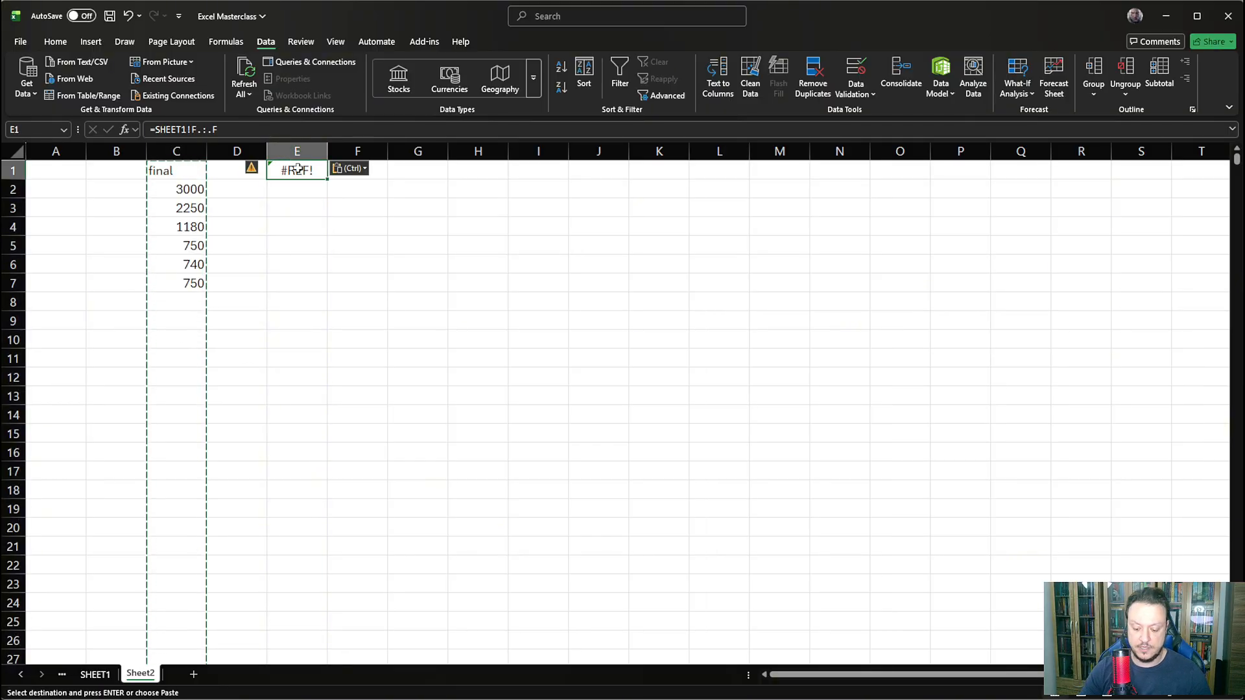
{"action": "type", "text": "="}
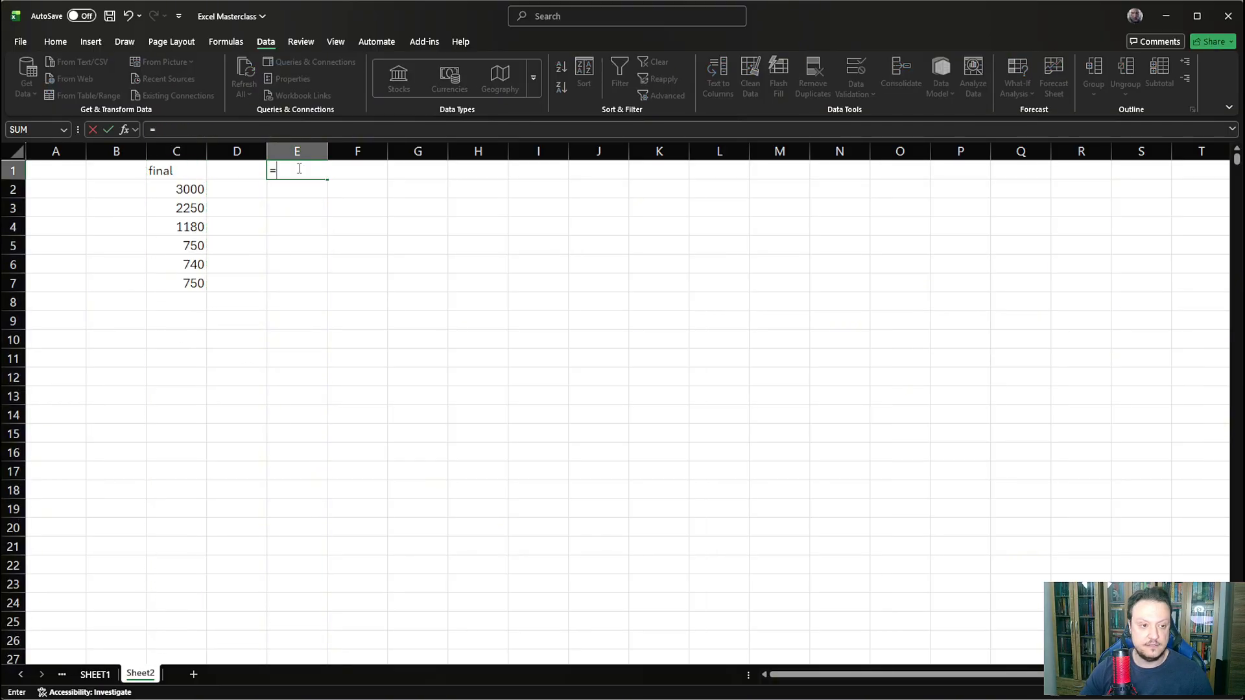
{"action": "left_click", "coordinate": [96, 675]}
{"action": "left_click", "coordinate": [398, 156]}
{"action": "key", "text": "Return"}
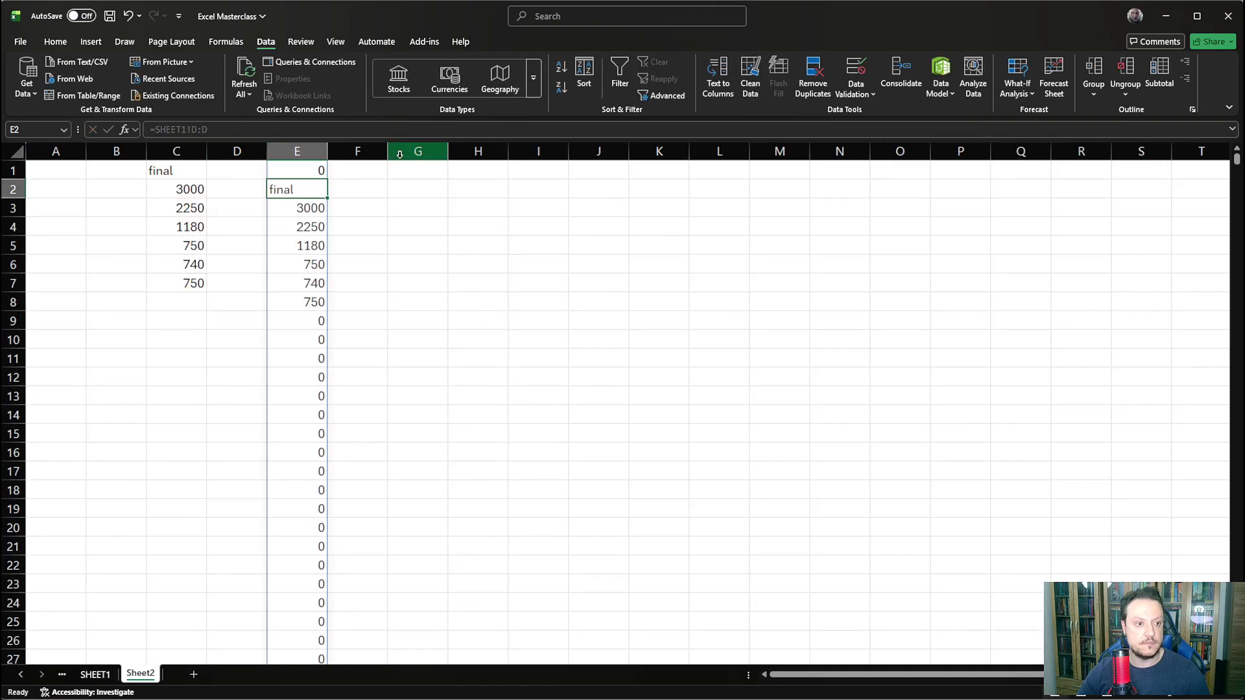
- Wrap the column reference in E1 in TRIMRANGE, giving =TRIMRANGE(SHEET1!D:D)
{"action": "left_click", "coordinate": [307, 170]}
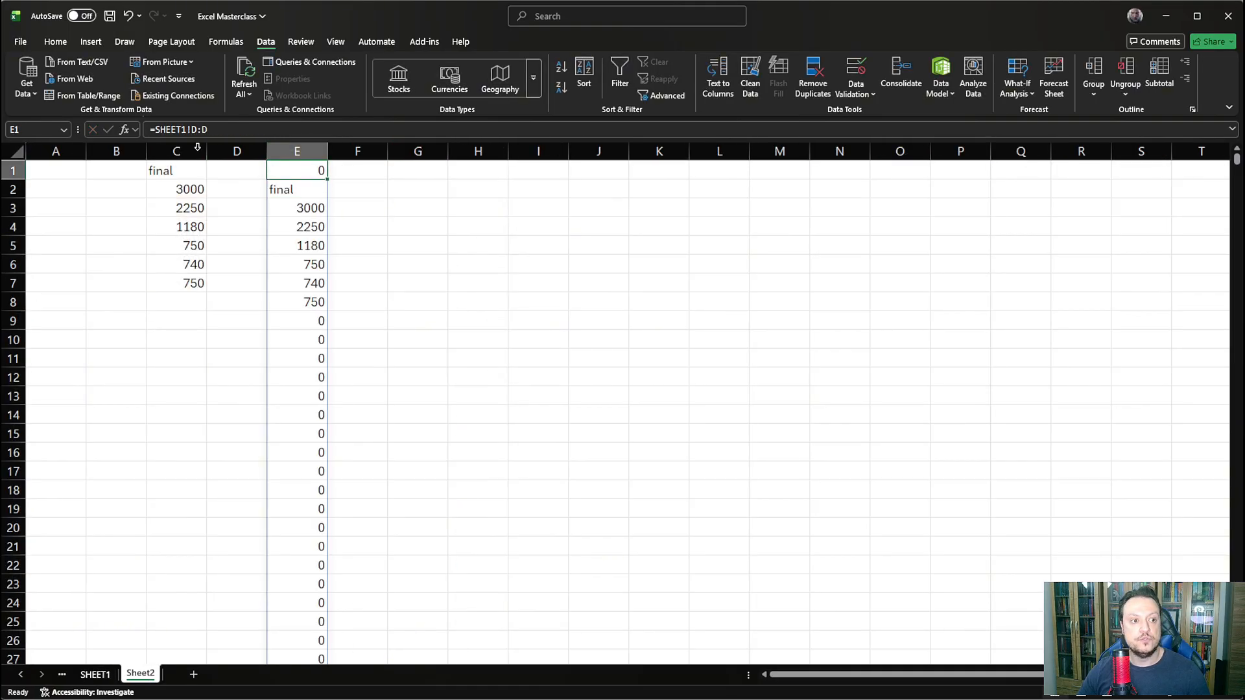
{"action": "left_click", "coordinate": [153, 135]}
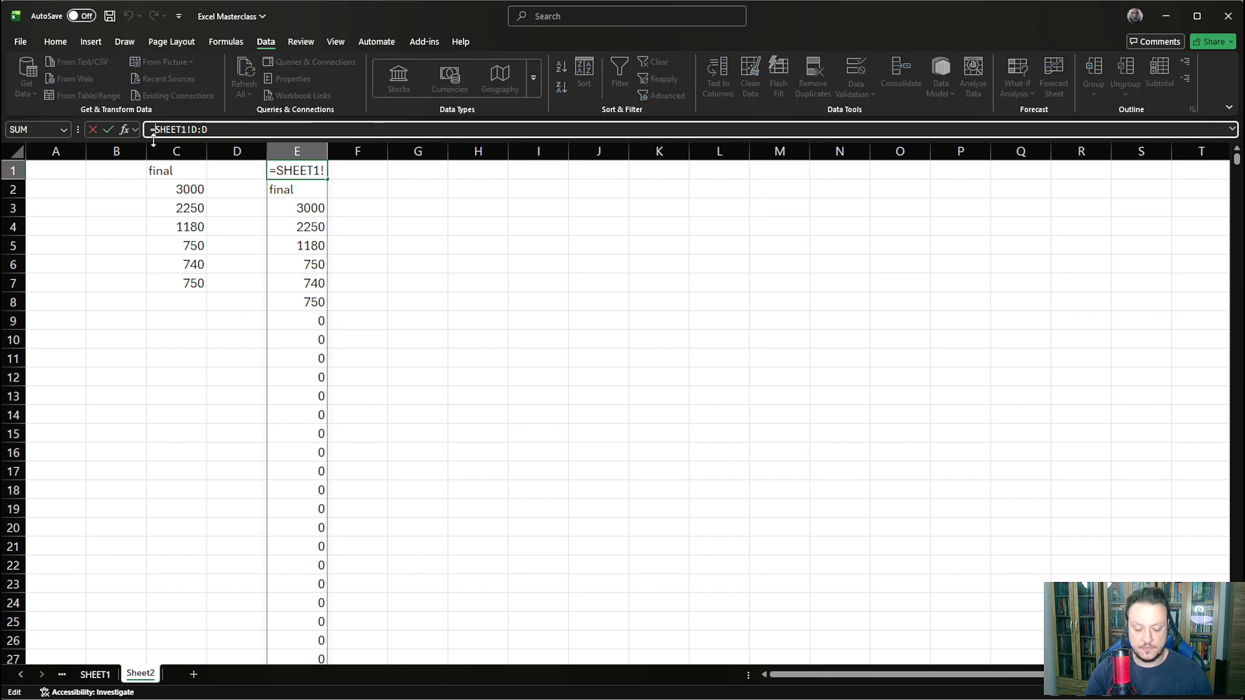
{"action": "type", "text": "TRIM"}
{"action": "key", "text": "Down"}
{"action": "key", "text": "Down"}
{"action": "key", "text": "Tab"}
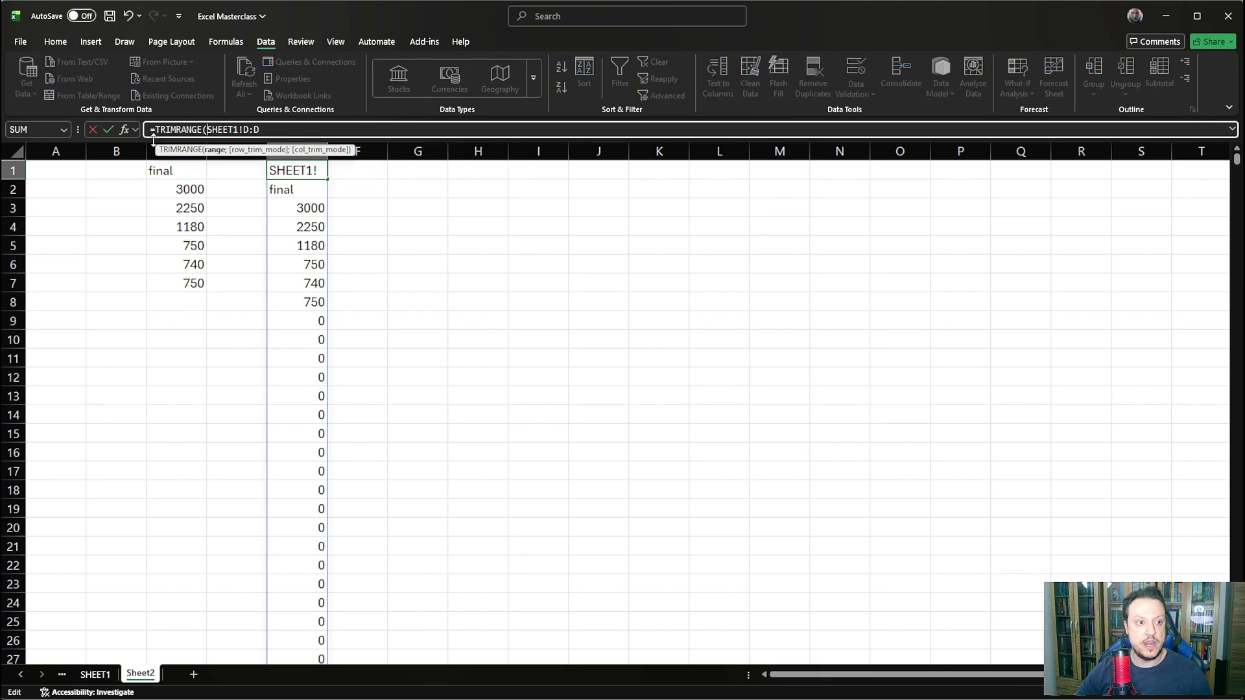
{"action": "type", "text": ")"}
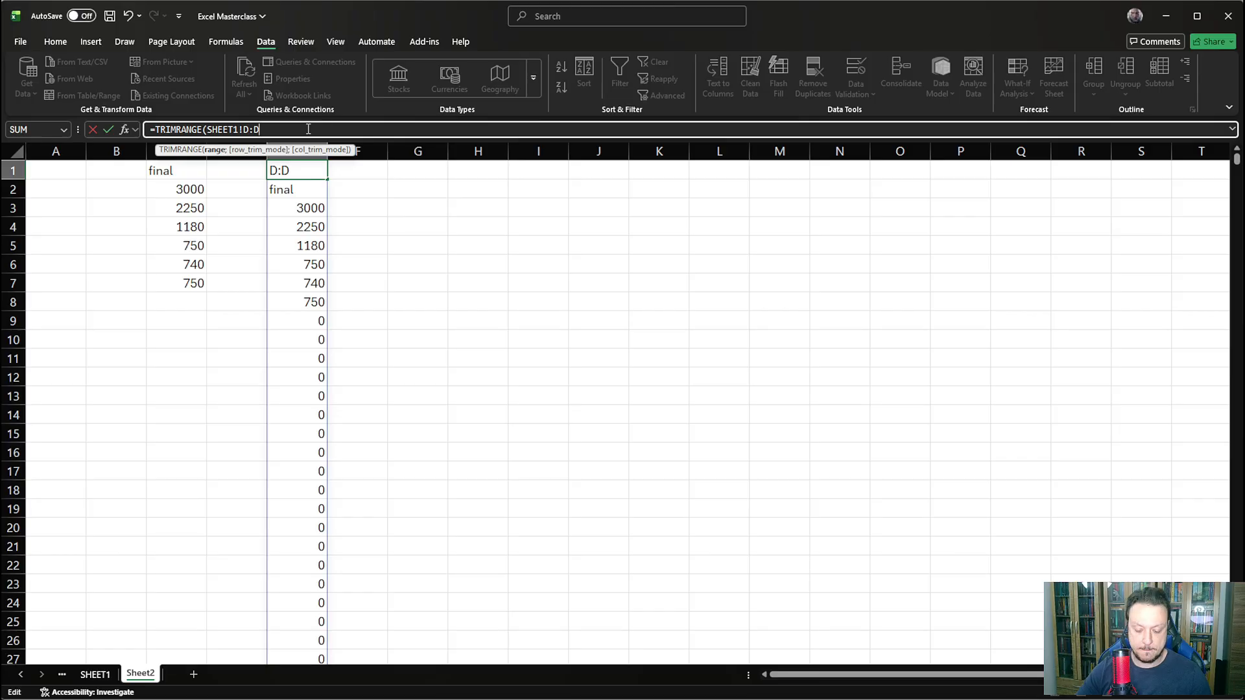
{"action": "key", "text": "Return"}
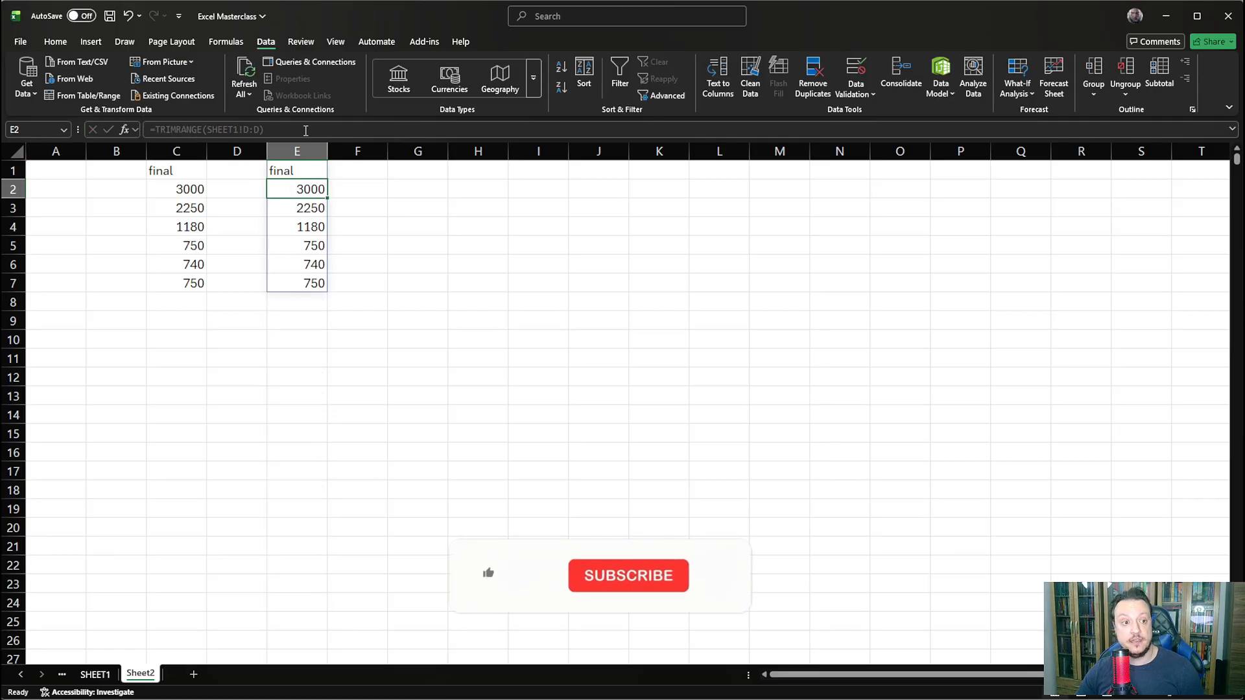
- Examine the row_trim_mode options of the TRIMRANGE function in E1, leaving the formula without that argument
{"action": "left_click", "coordinate": [289, 174]}
{"action": "left_click", "coordinate": [260, 130]}
{"action": "type", "text": ";"}
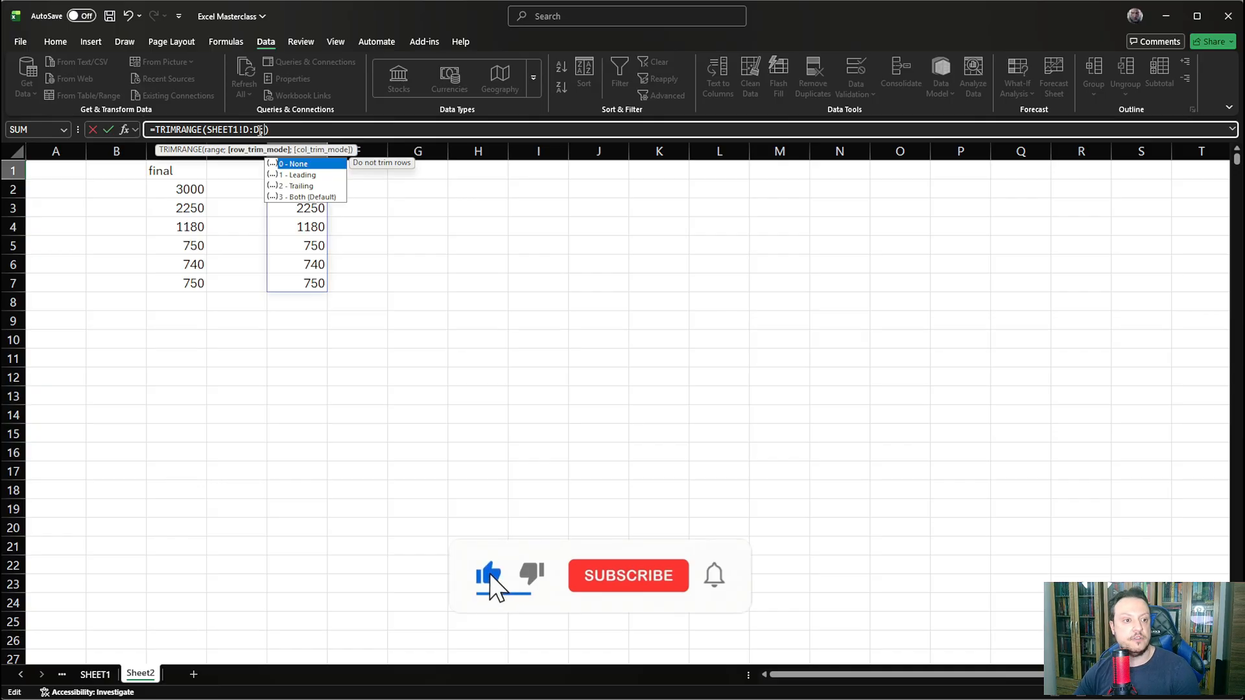
{"action": "key", "text": "Down"}
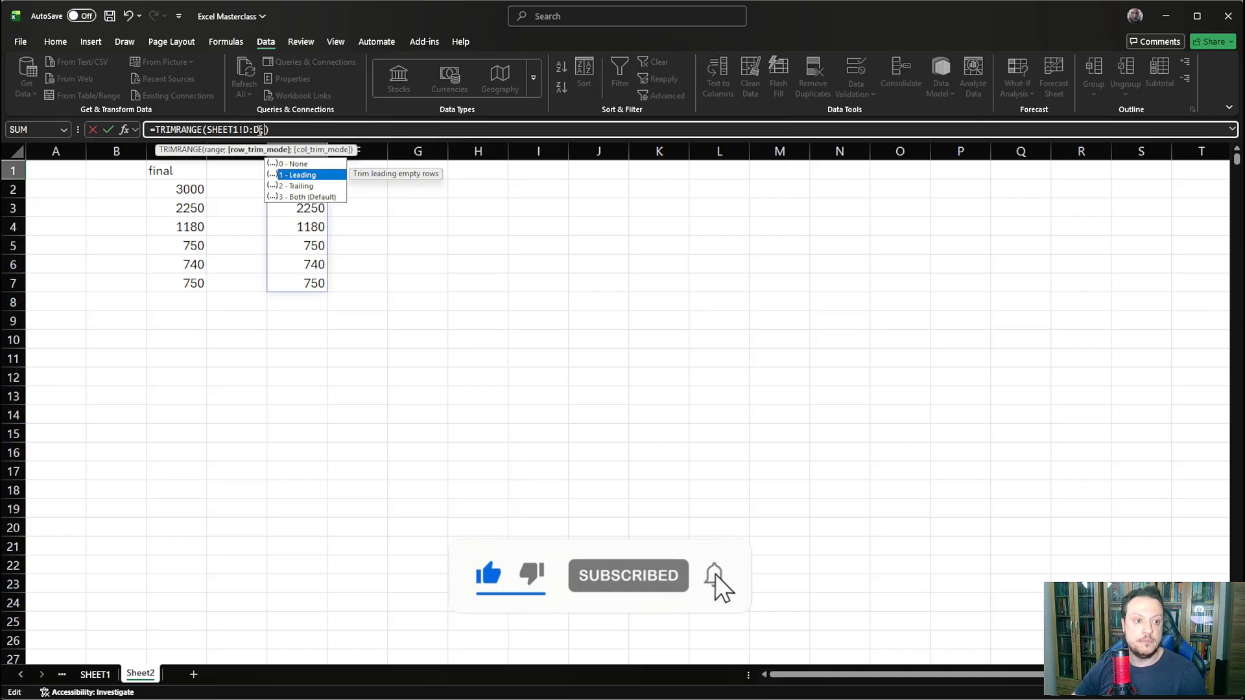
{"action": "key", "text": "Down"}
{"action": "key", "text": "Down"}
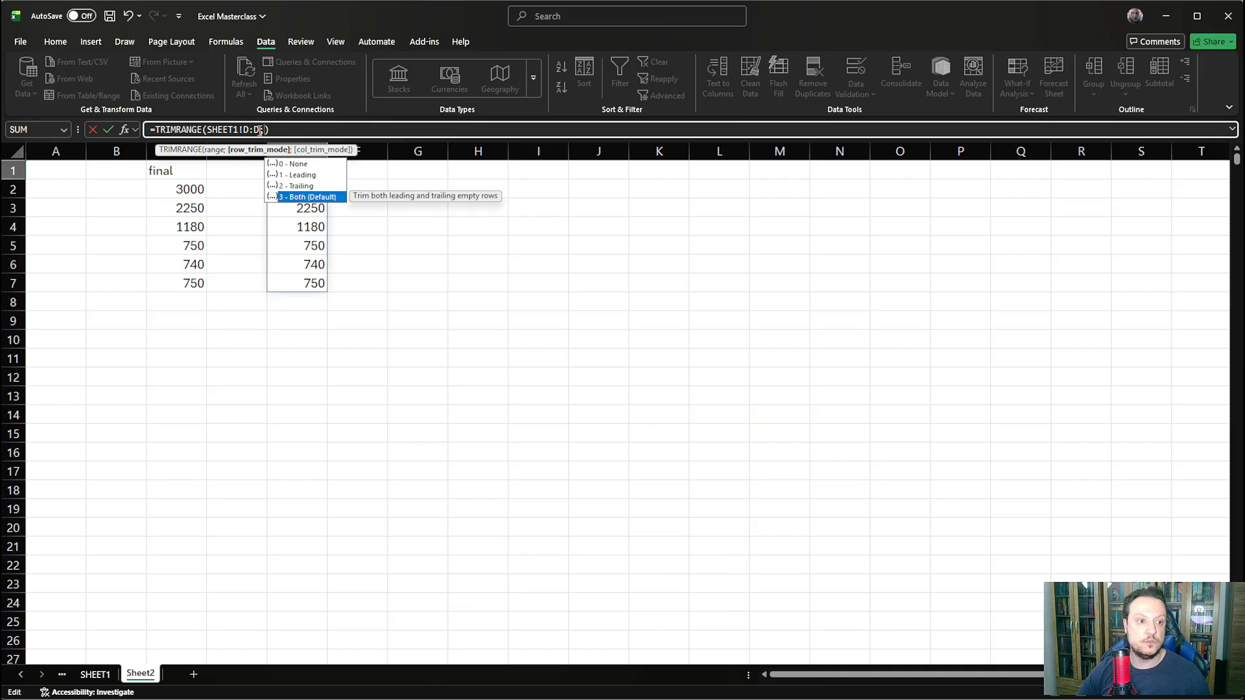
{"action": "key", "text": "BackSpace"}
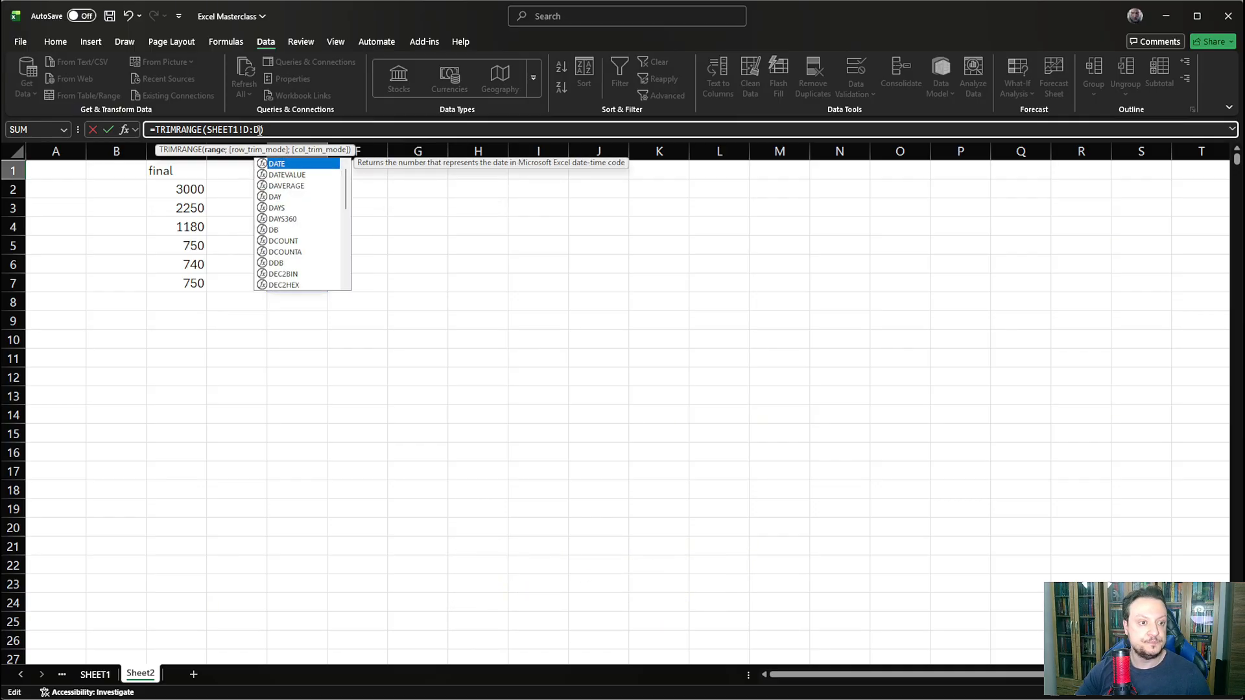
{"action": "key", "text": "Escape"}
{"action": "left_click", "coordinate": [543, 286]}
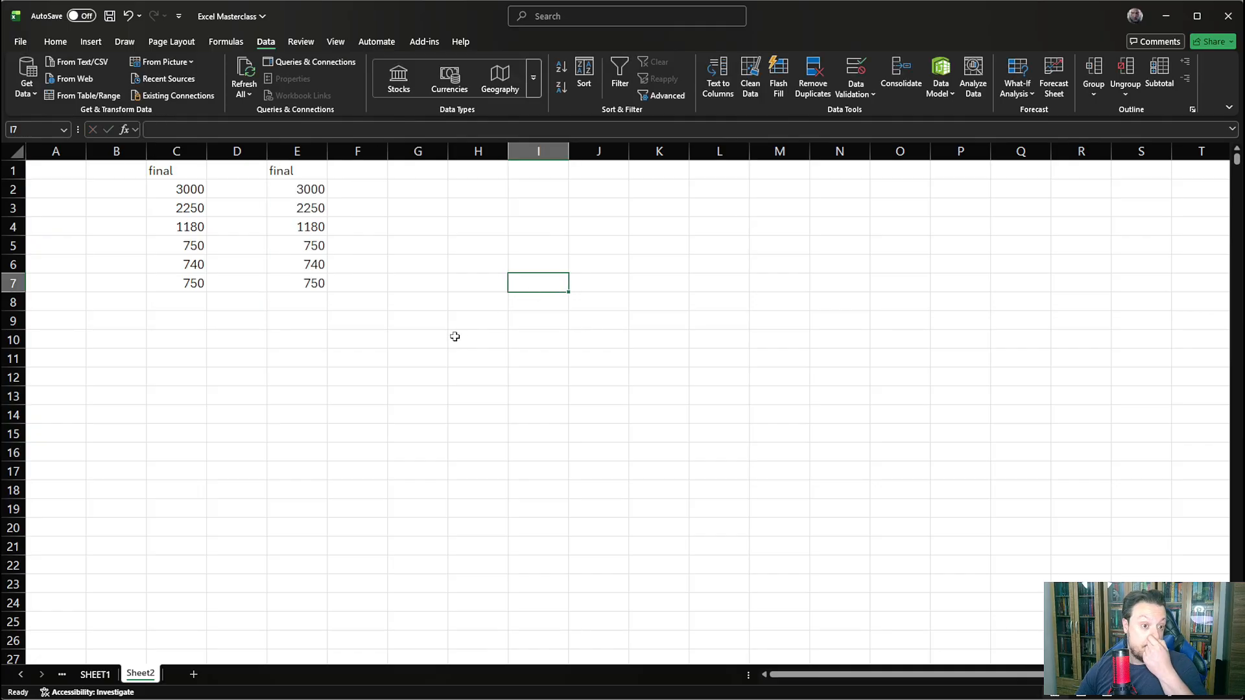
- Inspect the formulas in E3 and D3 on SHEET1, leaving both as they are
{"action": "left_click", "coordinate": [96, 675]}
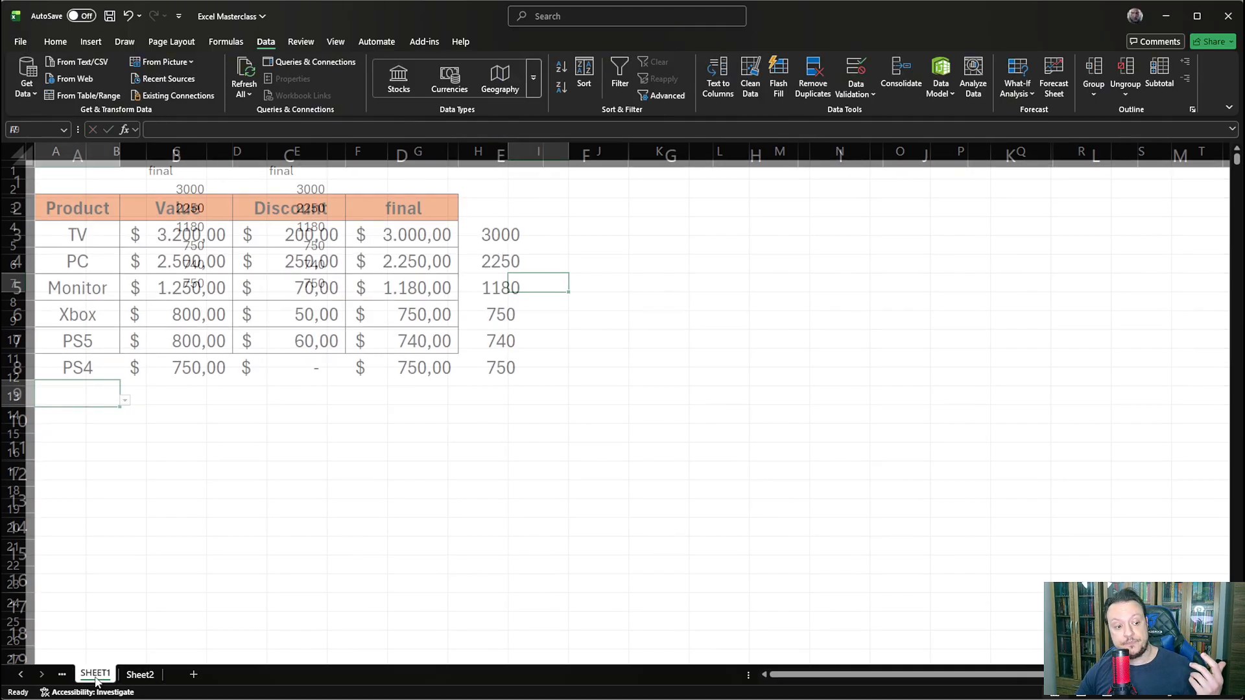
{"action": "left_click", "coordinate": [506, 232]}
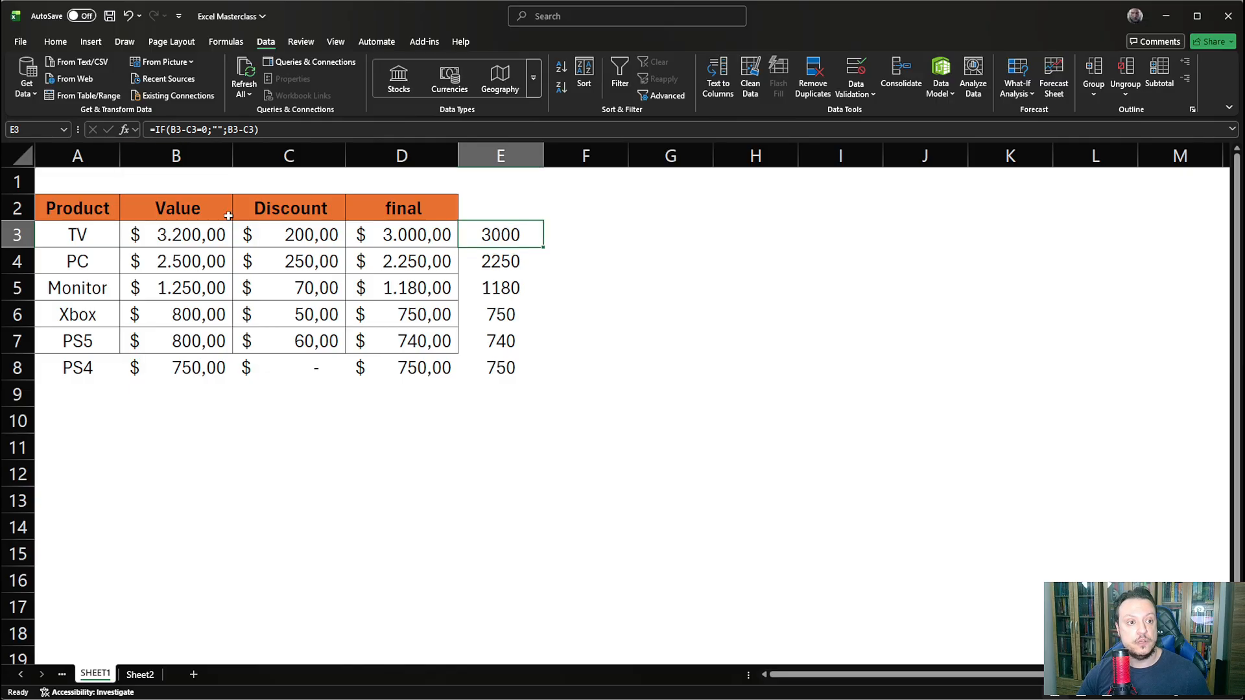
{"action": "left_click", "coordinate": [389, 235]}
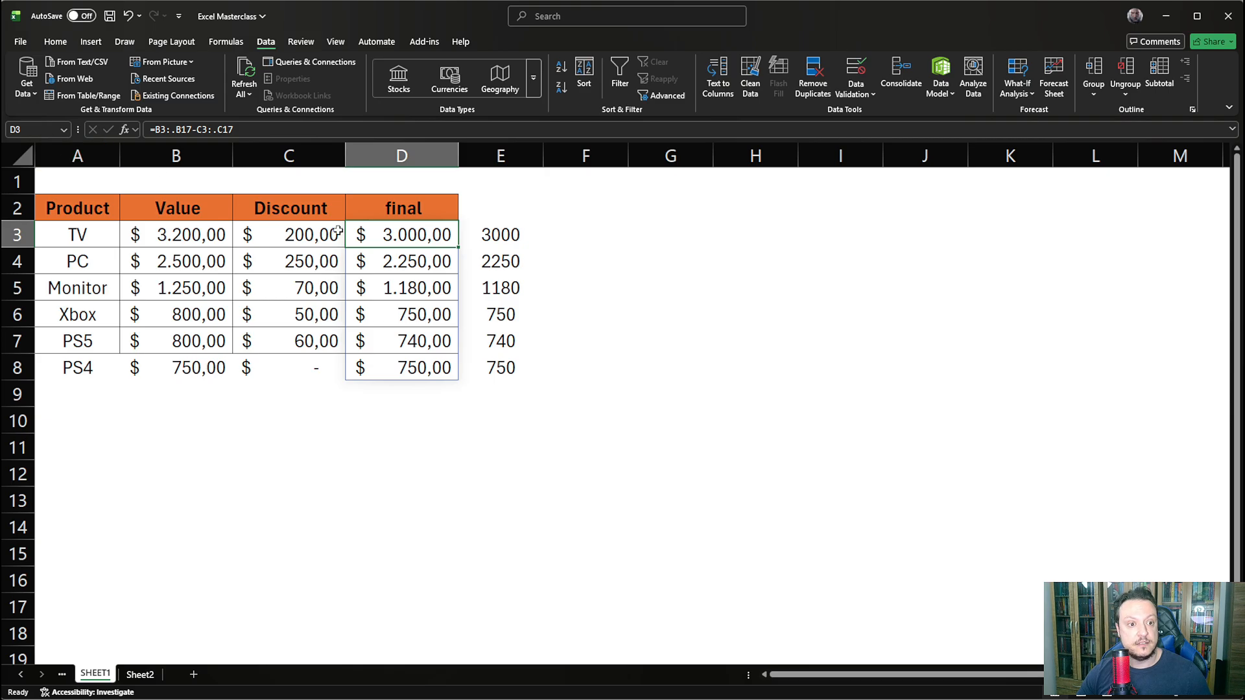
{"action": "left_click", "coordinate": [181, 131]}
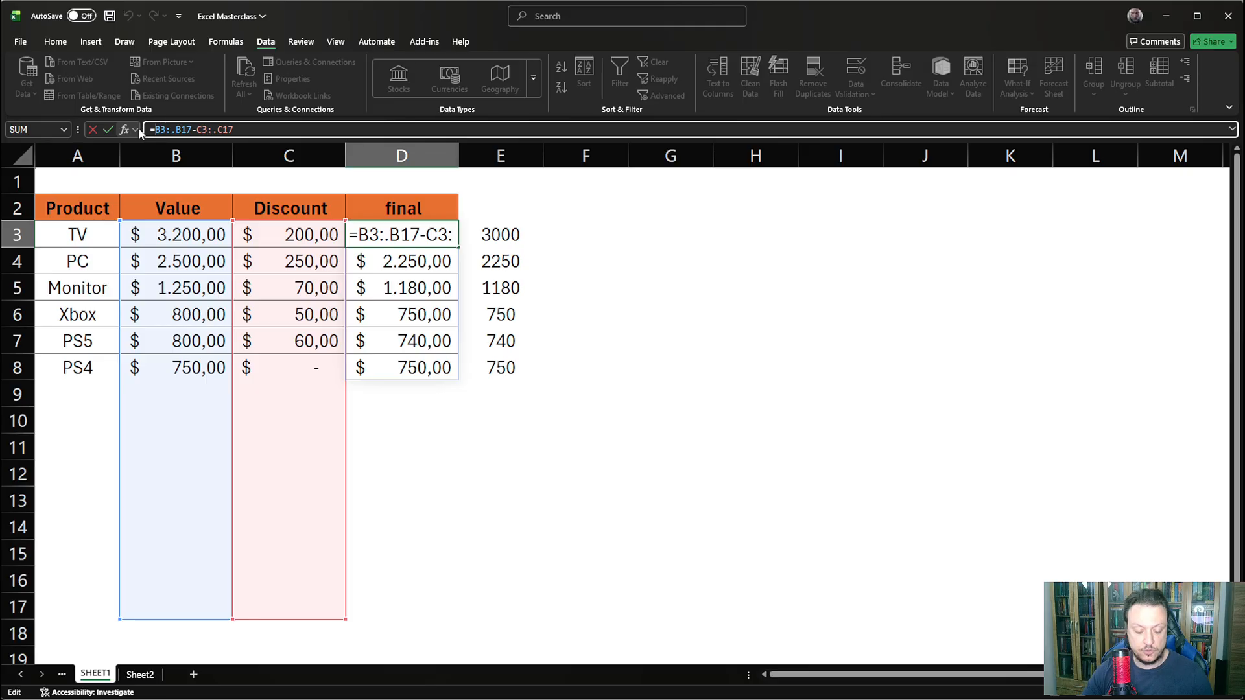
{"action": "left_click", "coordinate": [493, 231]}
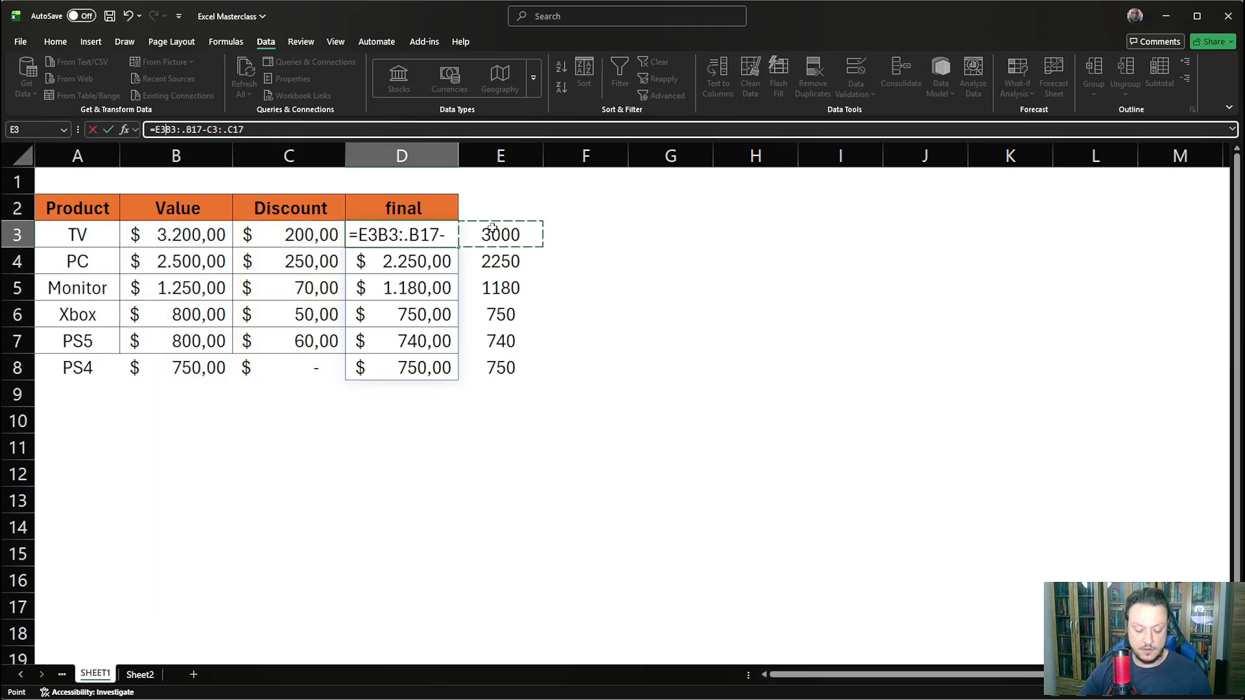
{"action": "key", "text": "Escape"}
- Replace the formula in E3 with the spilling subtraction of discounts from values, =B3:B12-C3:C12
{"action": "left_click", "coordinate": [510, 239]}
{"action": "type", "text": "="}
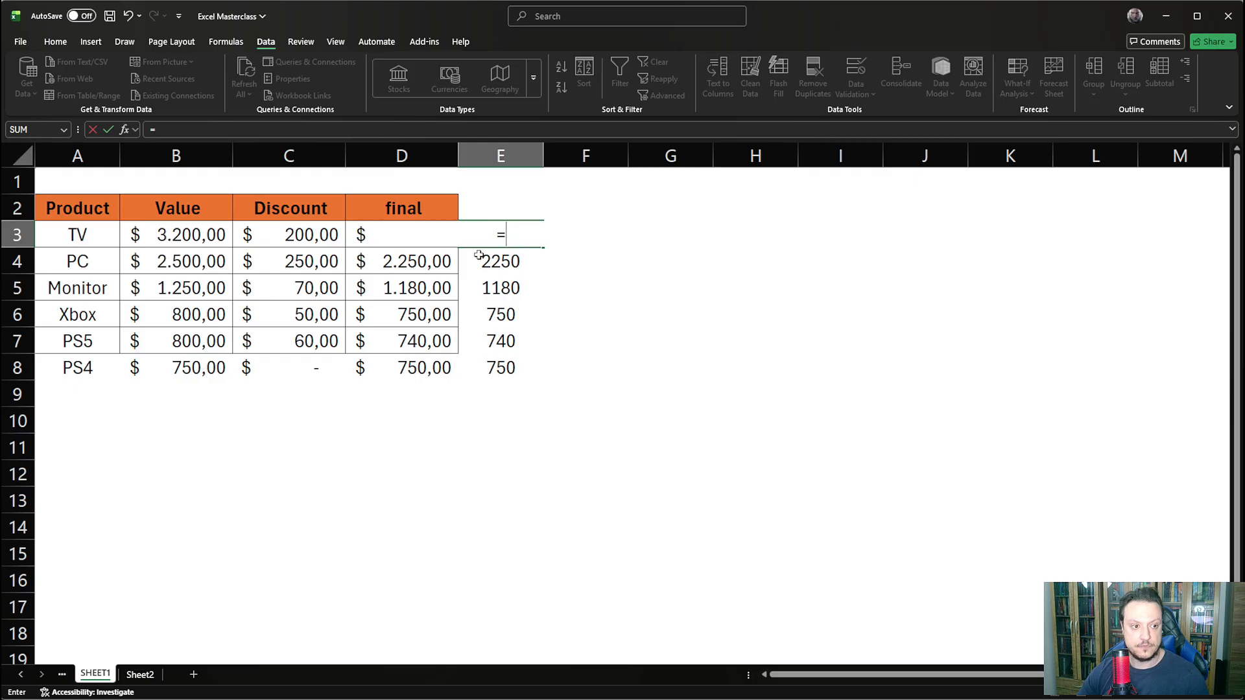
{"action": "left_click_drag", "start_coordinate": [185, 234], "coordinate": [182, 491]}
{"action": "type", "text": "-"}
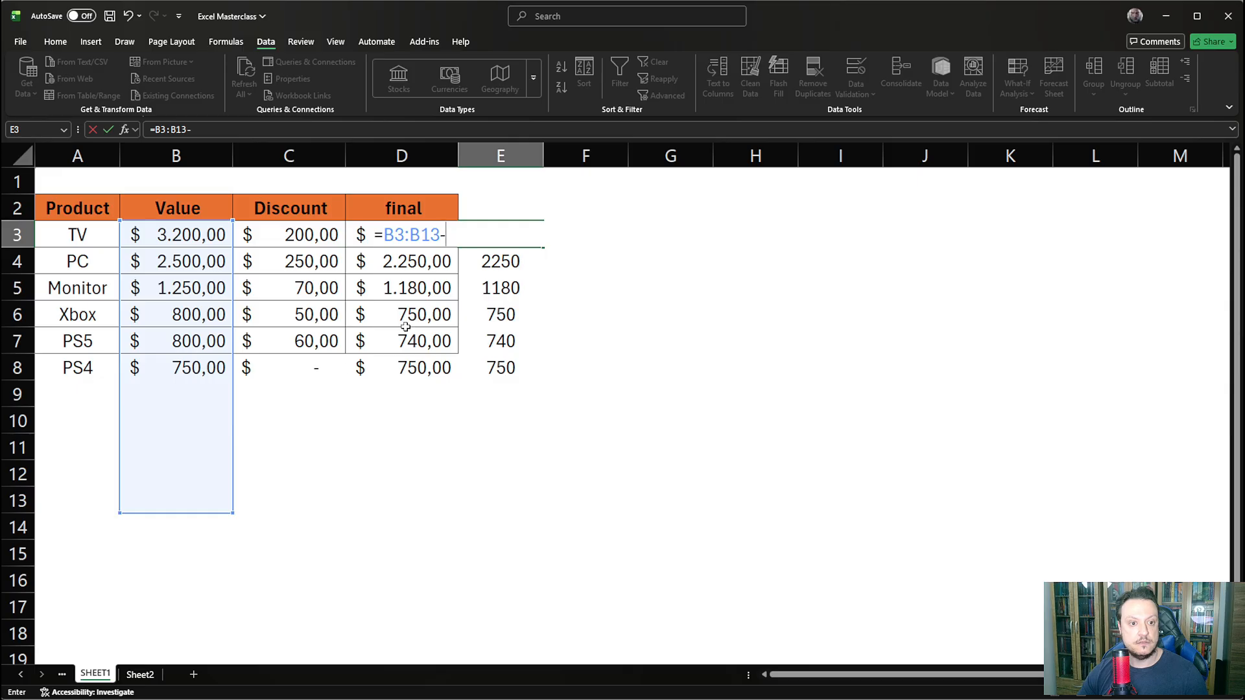
{"action": "left_click_drag", "start_coordinate": [302, 231], "coordinate": [264, 503]}
{"action": "key", "text": "Return"}
- Wrap both ranges of the E3 formula in TRIMRANGE, giving =TRIMRANGE(B3:B12)-TRIMRANGE(C3:C12)
{"action": "left_click", "coordinate": [502, 234]}
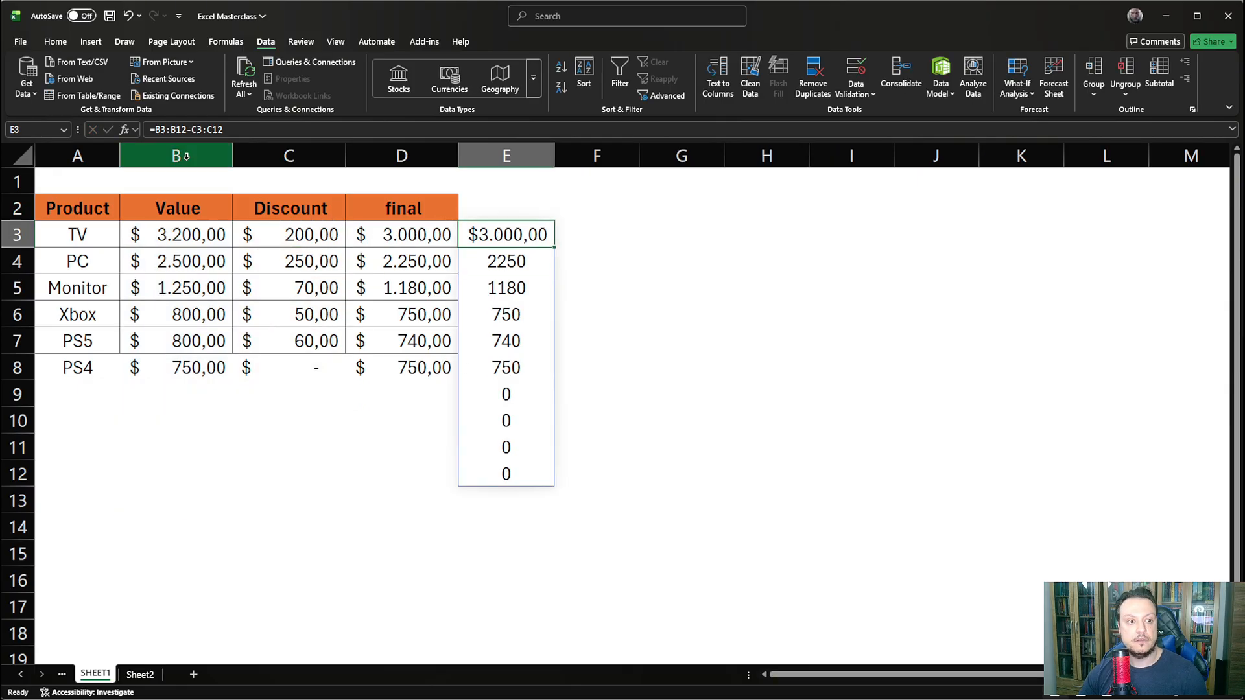
{"action": "left_click", "coordinate": [155, 129]}
{"action": "type", "text": "TRIM"}
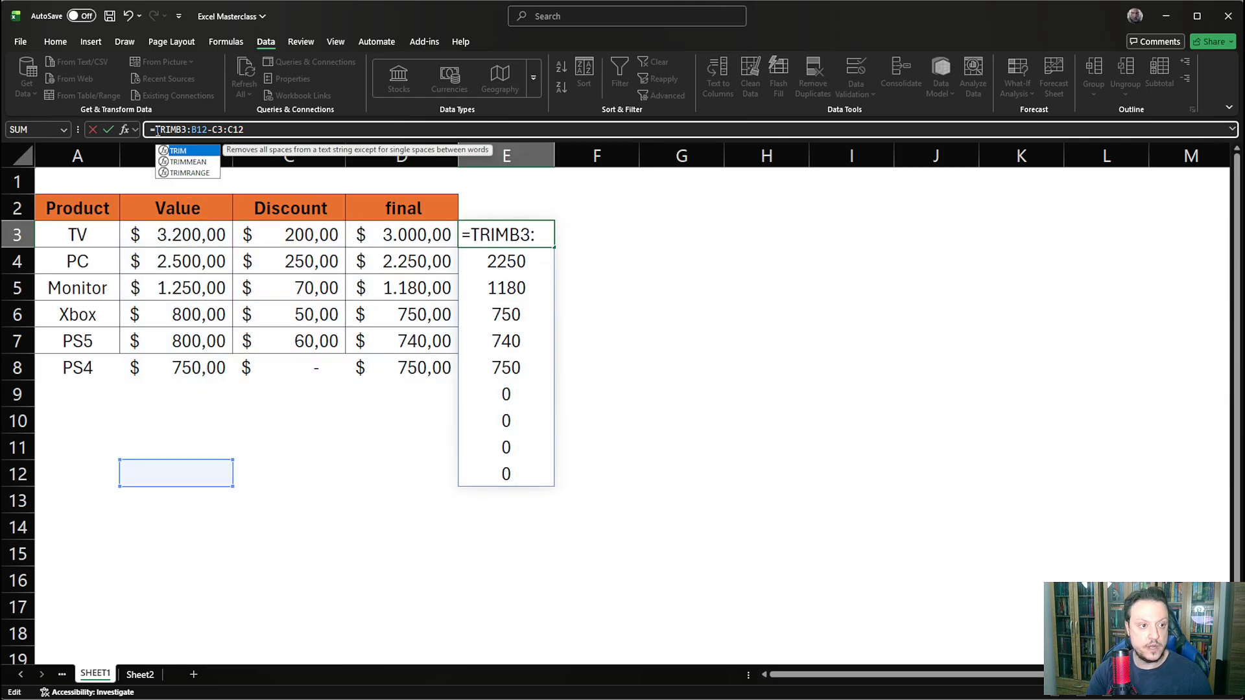
{"action": "type", "text": "RANGE(B3:B12"}
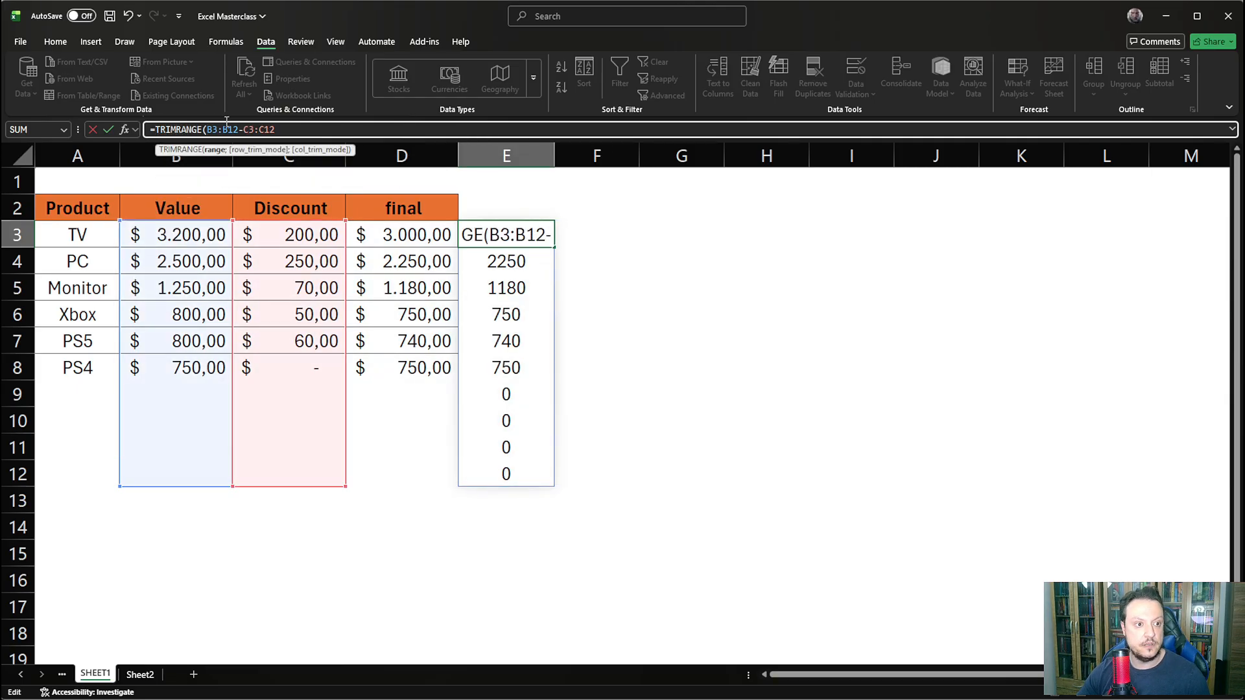
{"action": "type", "text": ")"}
{"action": "key", "text": "Right"}
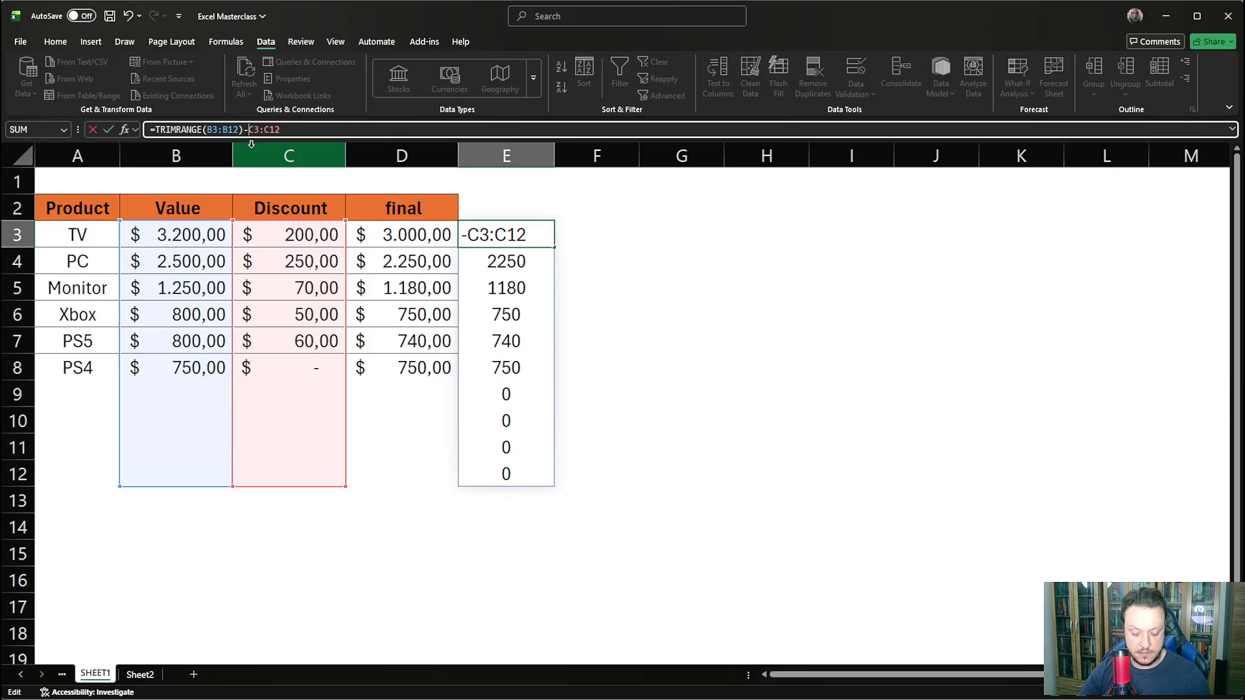
{"action": "type", "text": "TRIM"}
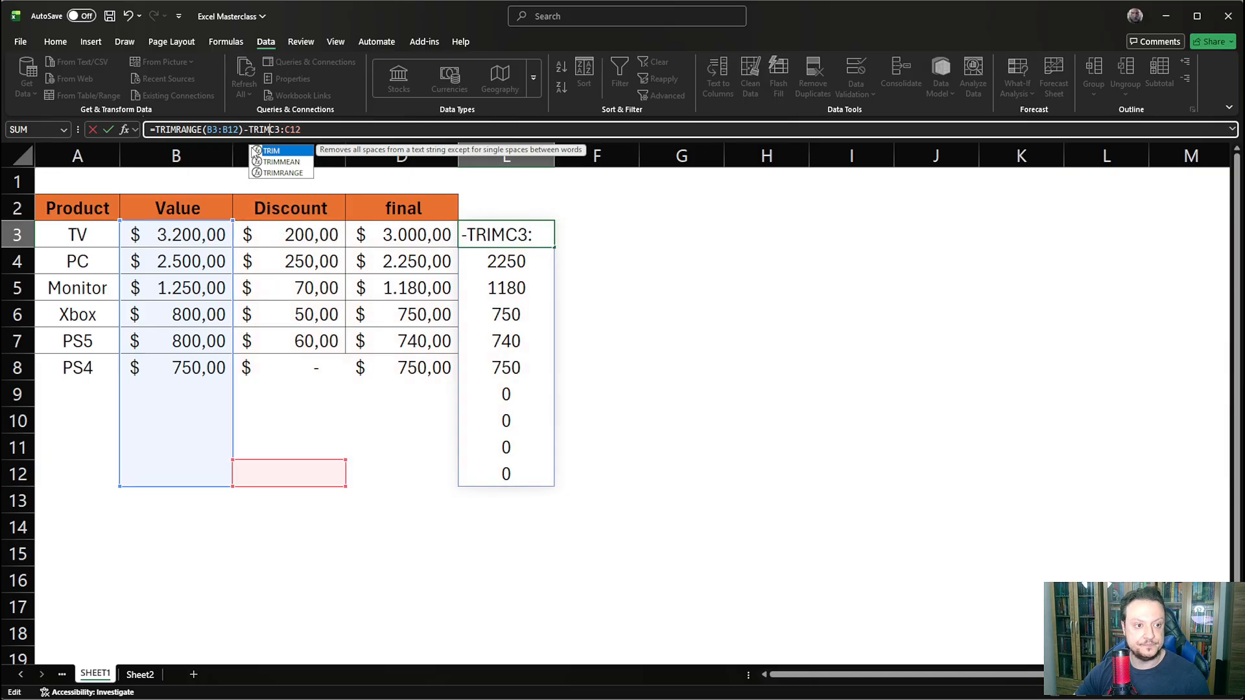
{"action": "type", "text": "RANGE("}
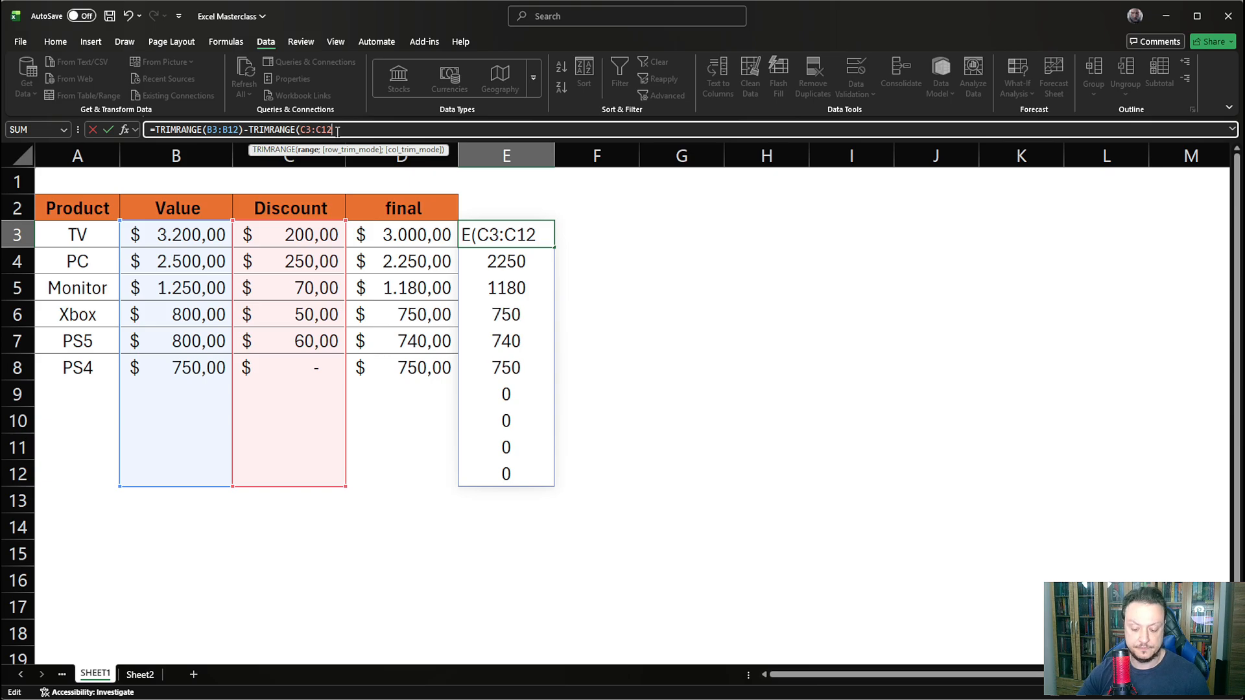
{"action": "key", "text": "Return"}
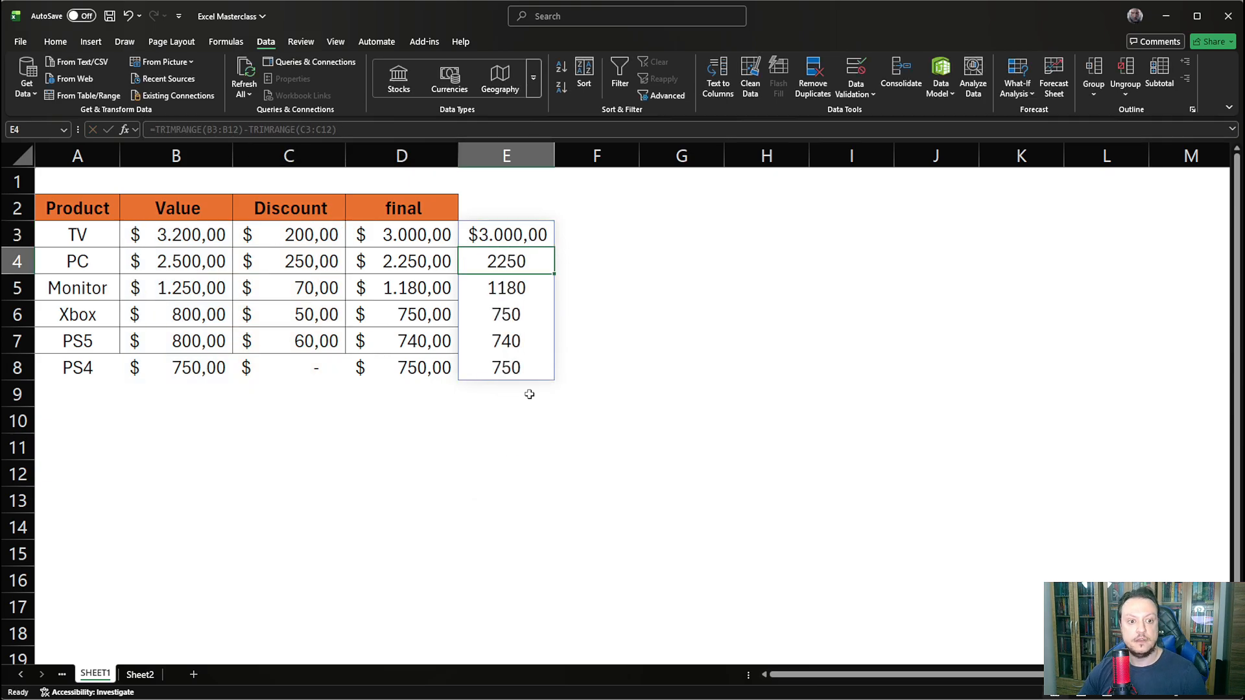
- Compare the TRIMRANGE formula in E3 with the trimmed-reference formula in D3
{"action": "key", "text": "Up"}
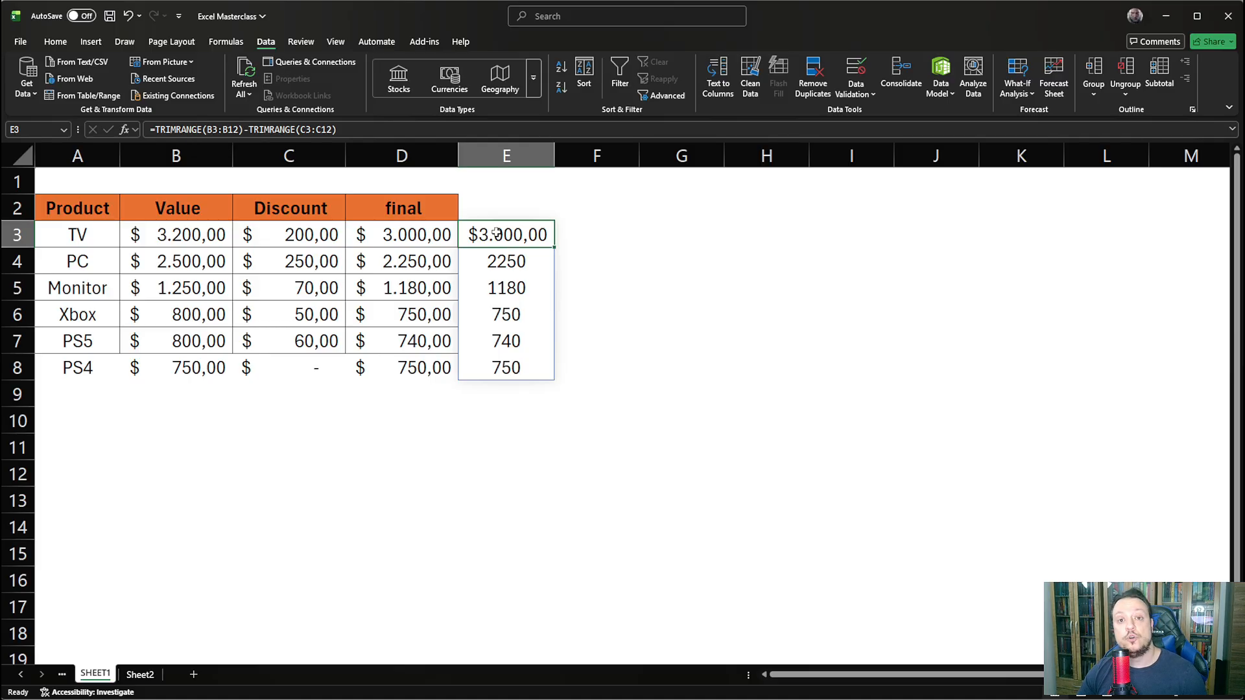
{"action": "left_click", "coordinate": [294, 233]}
{"action": "left_click", "coordinate": [410, 235]}
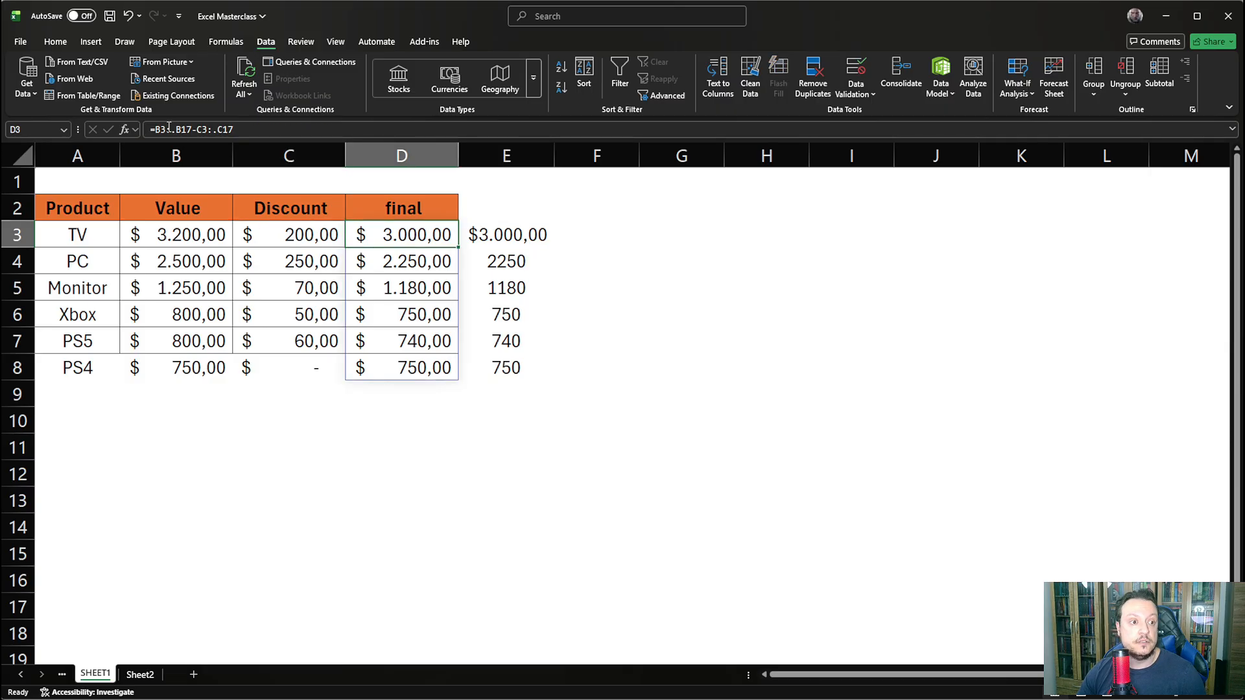
{"action": "left_click", "coordinate": [216, 130]}
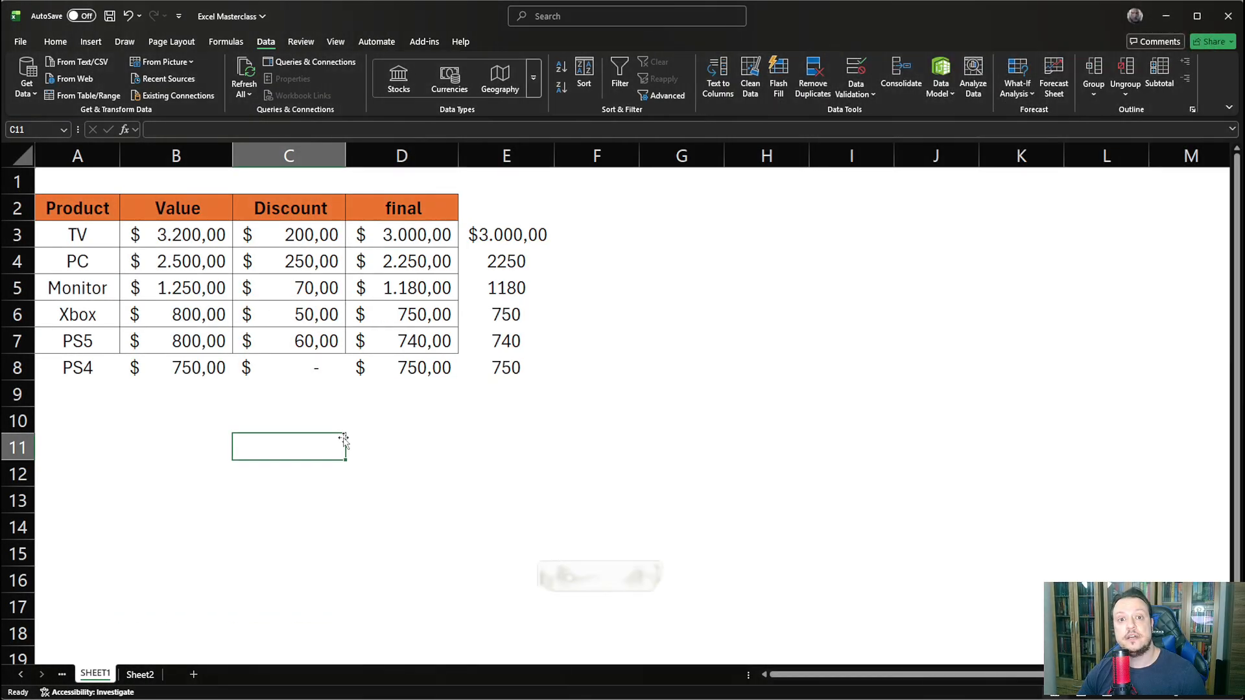